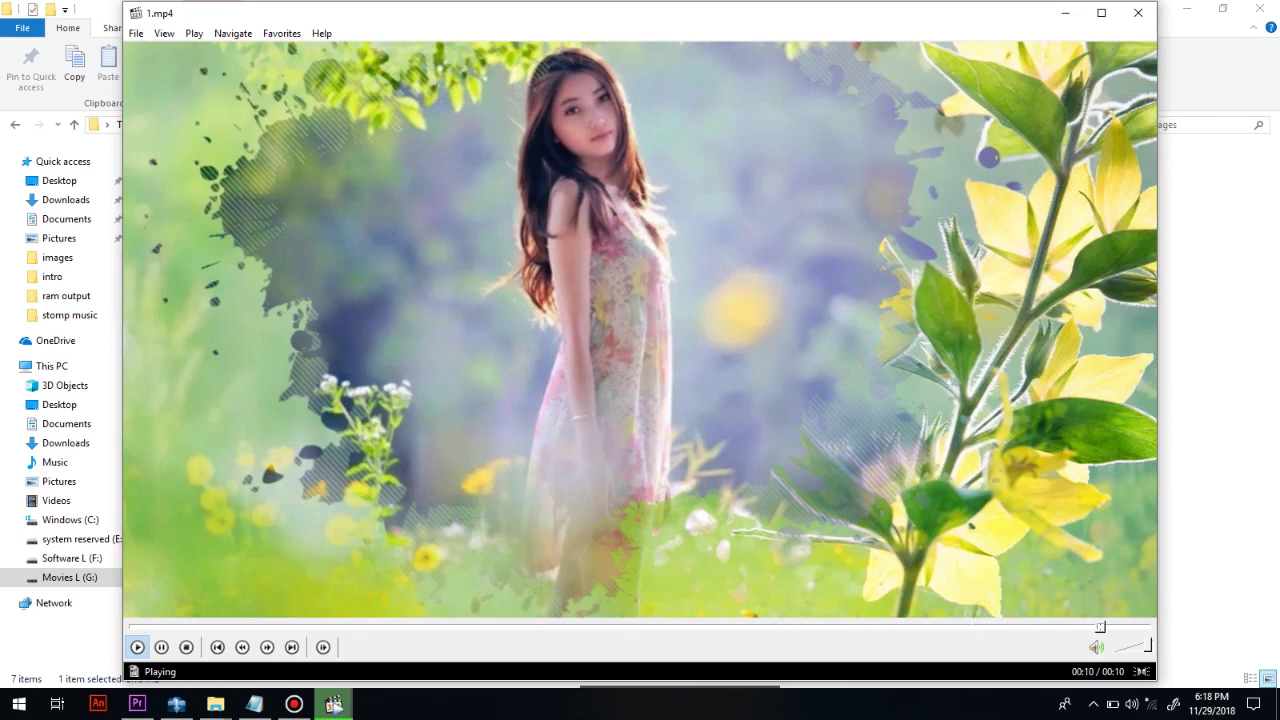
Close the 1.mp4 video preview and switch to Adobe Premiere Pro
left_click(1138, 13)
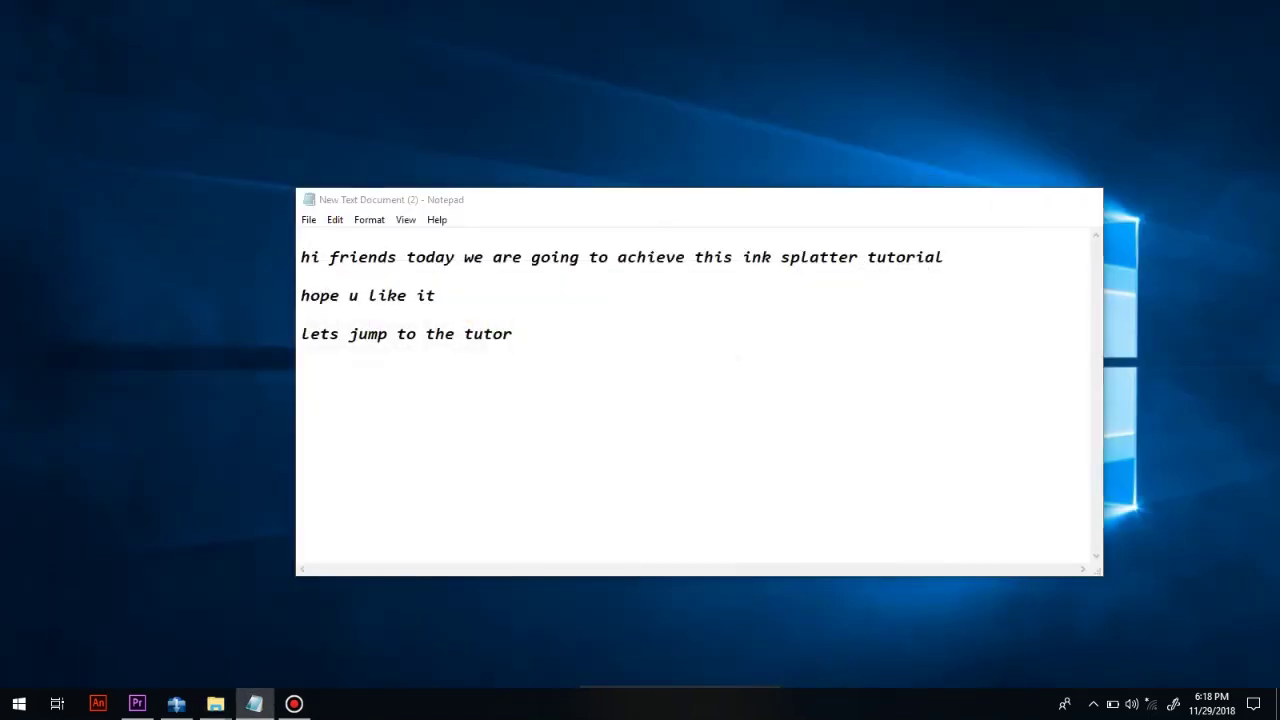
left_click(1011, 199)
left_click(137, 703)
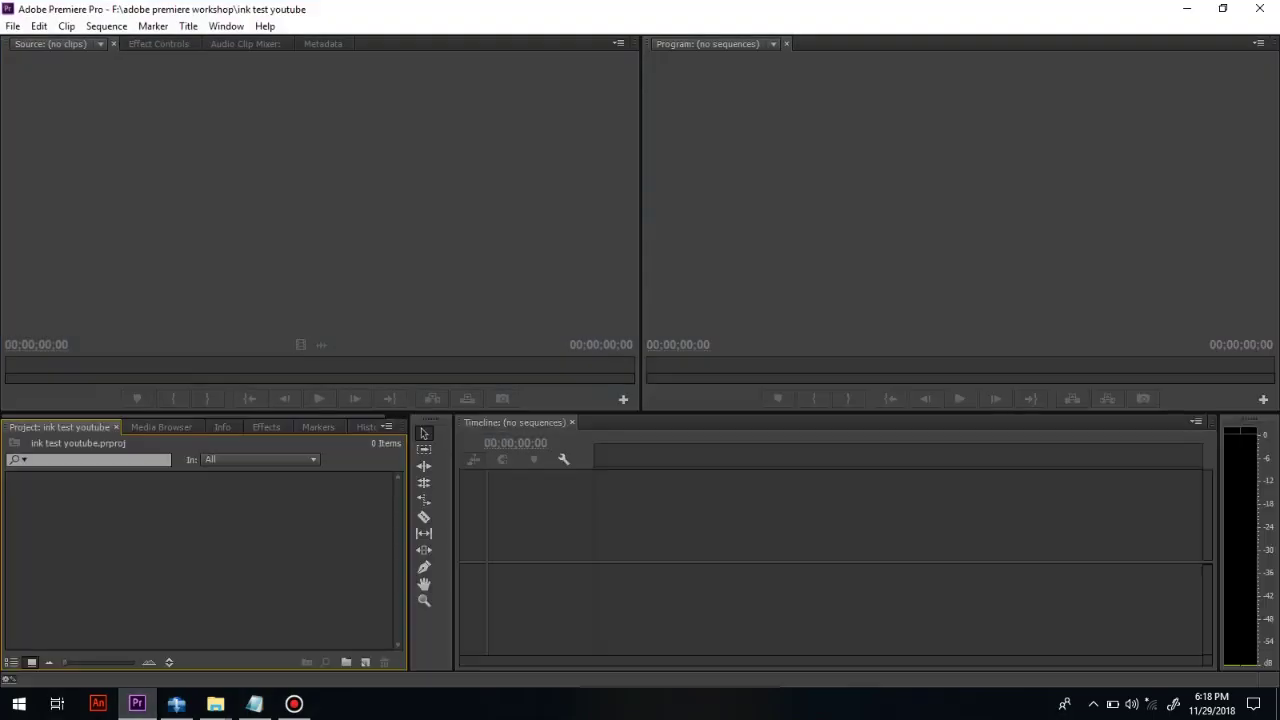
Create a new sequence named Sequence 01 with the HDV 720p25 preset
left_click(13, 26)
mouse_move(37, 43)
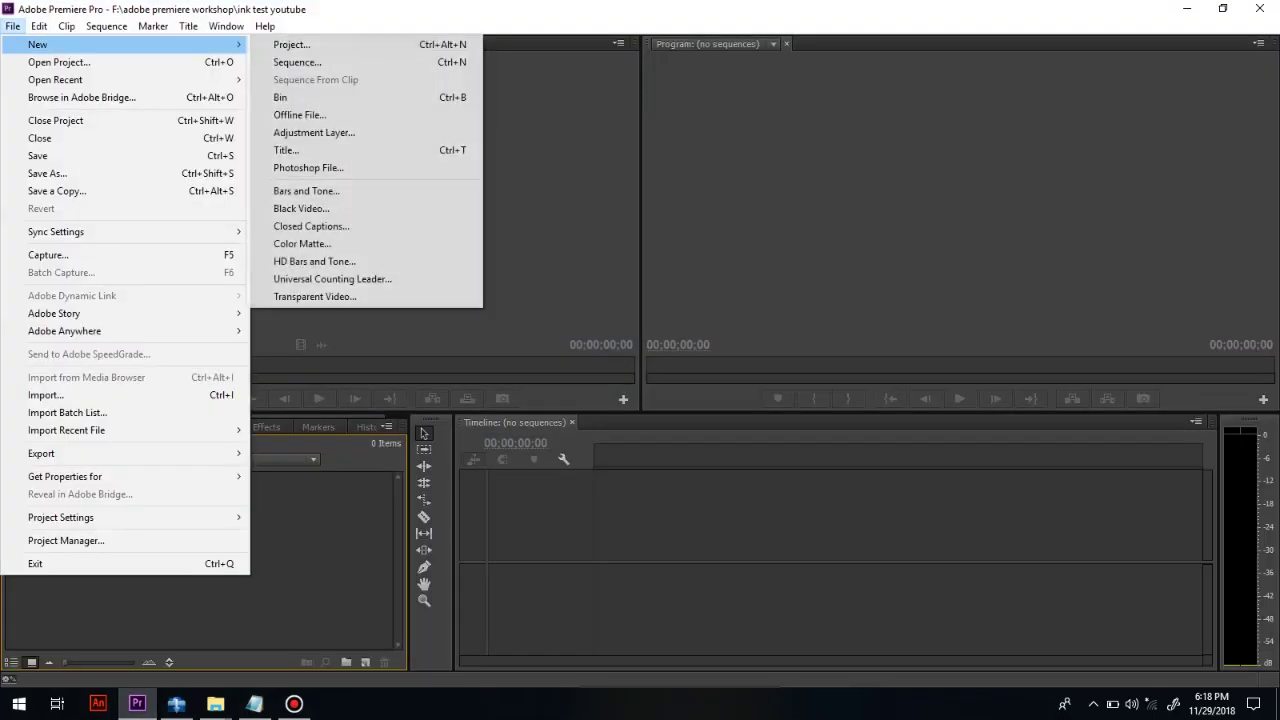
left_click(297, 62)
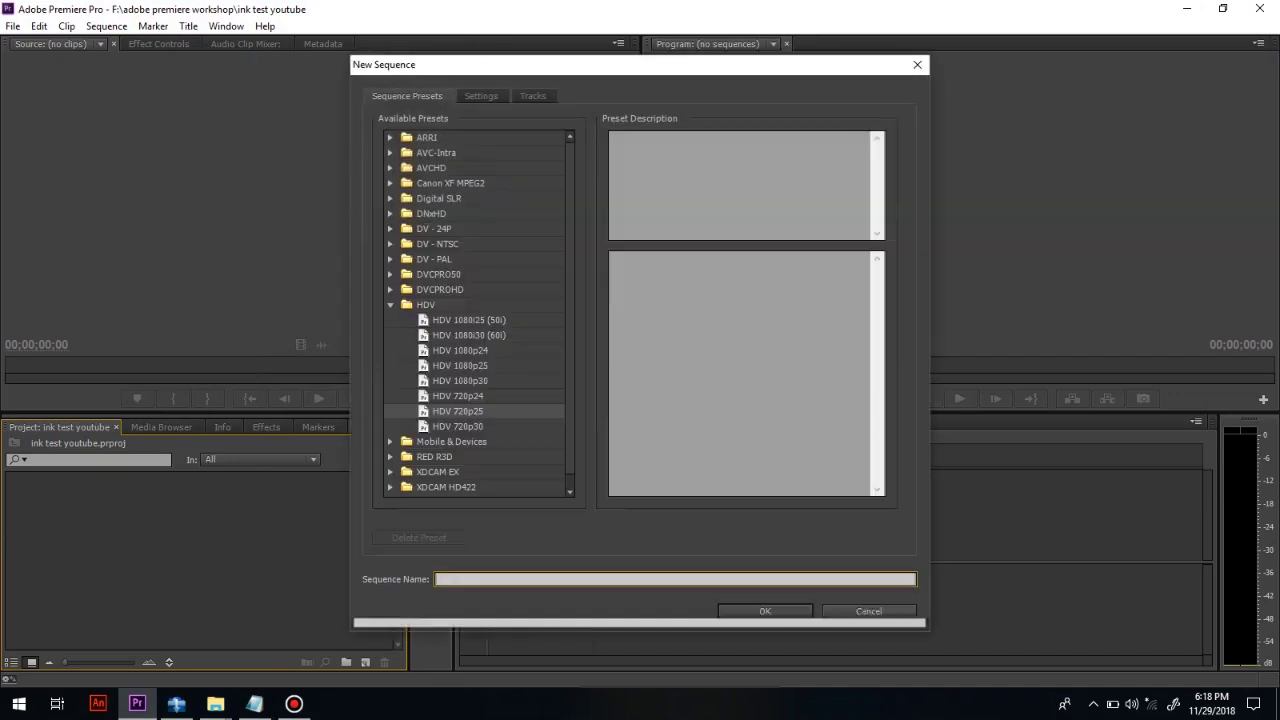
key("Return")
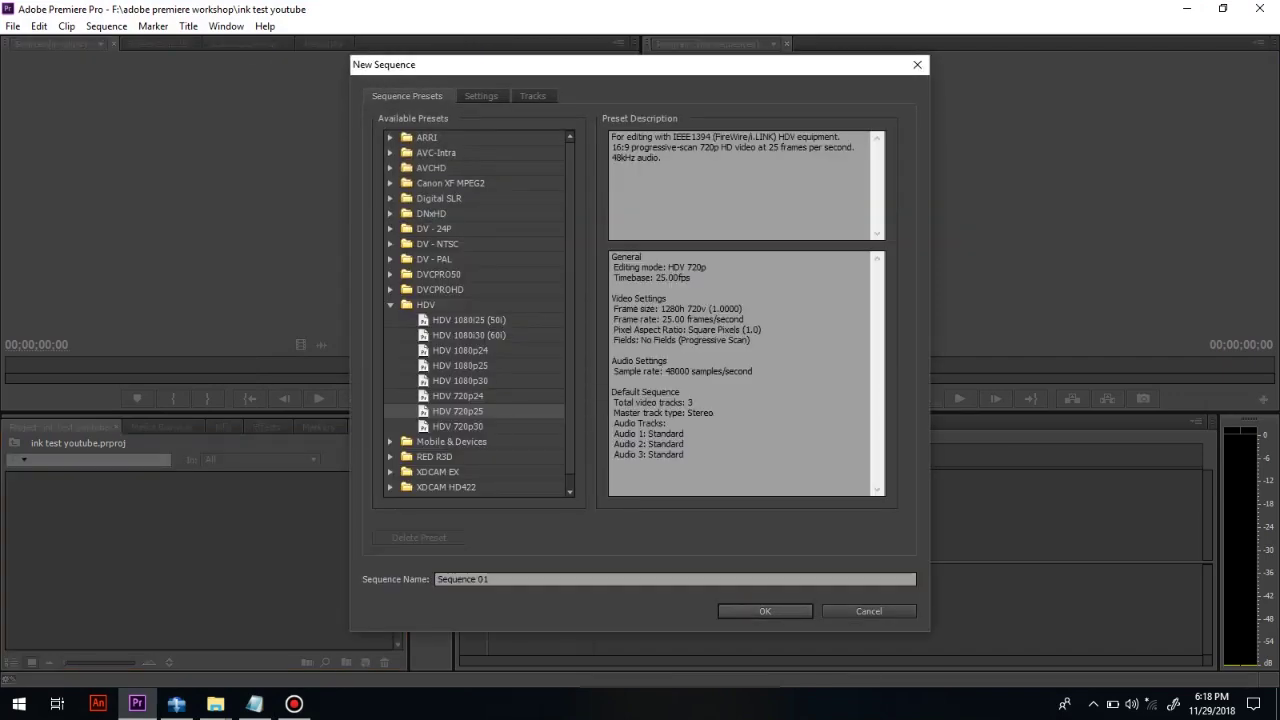
key("Return")
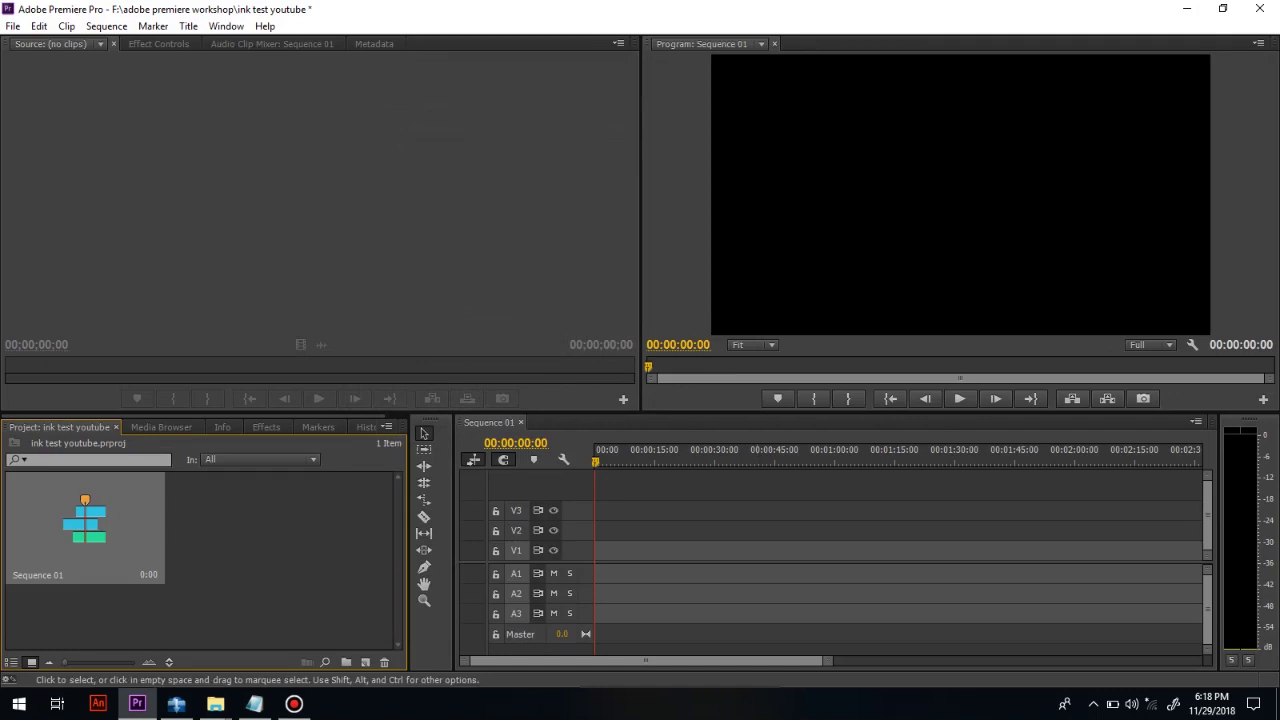
Import the girl-enjoying-nature and pexels-photo-255379 pictures from the images folder in File Explorer into the Premiere Pro project
left_click(215, 703)
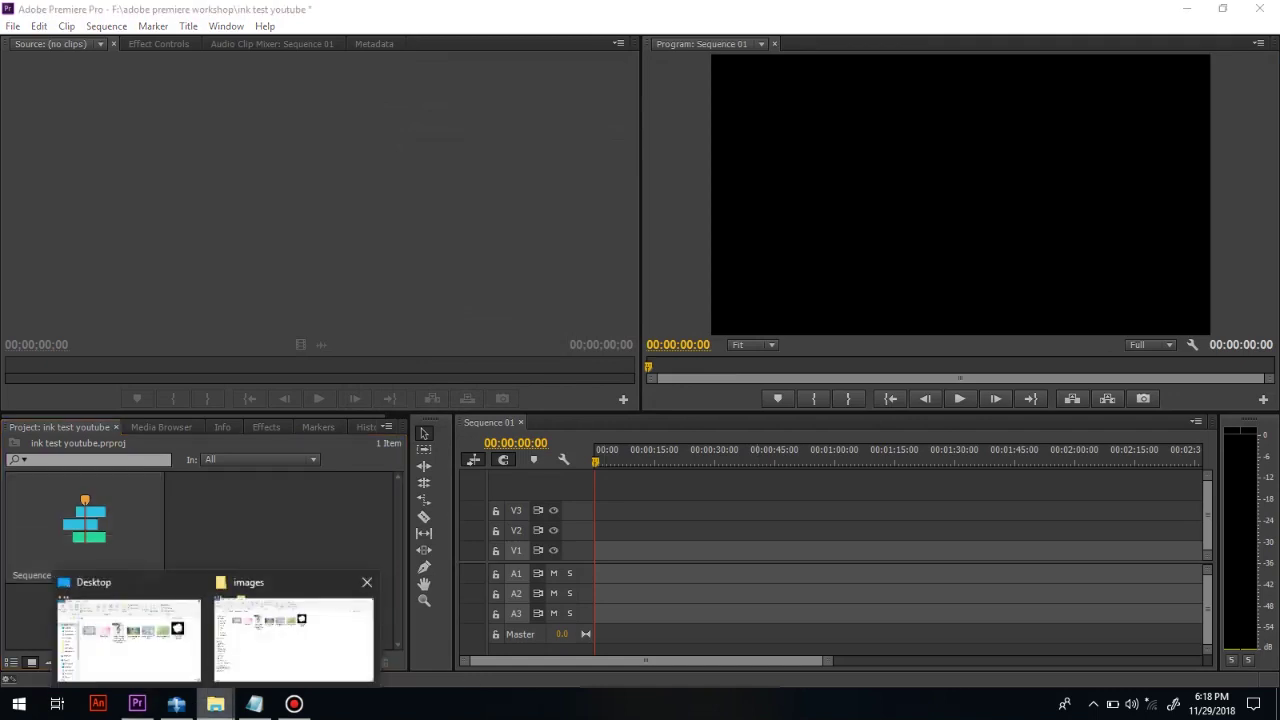
left_click(293, 640)
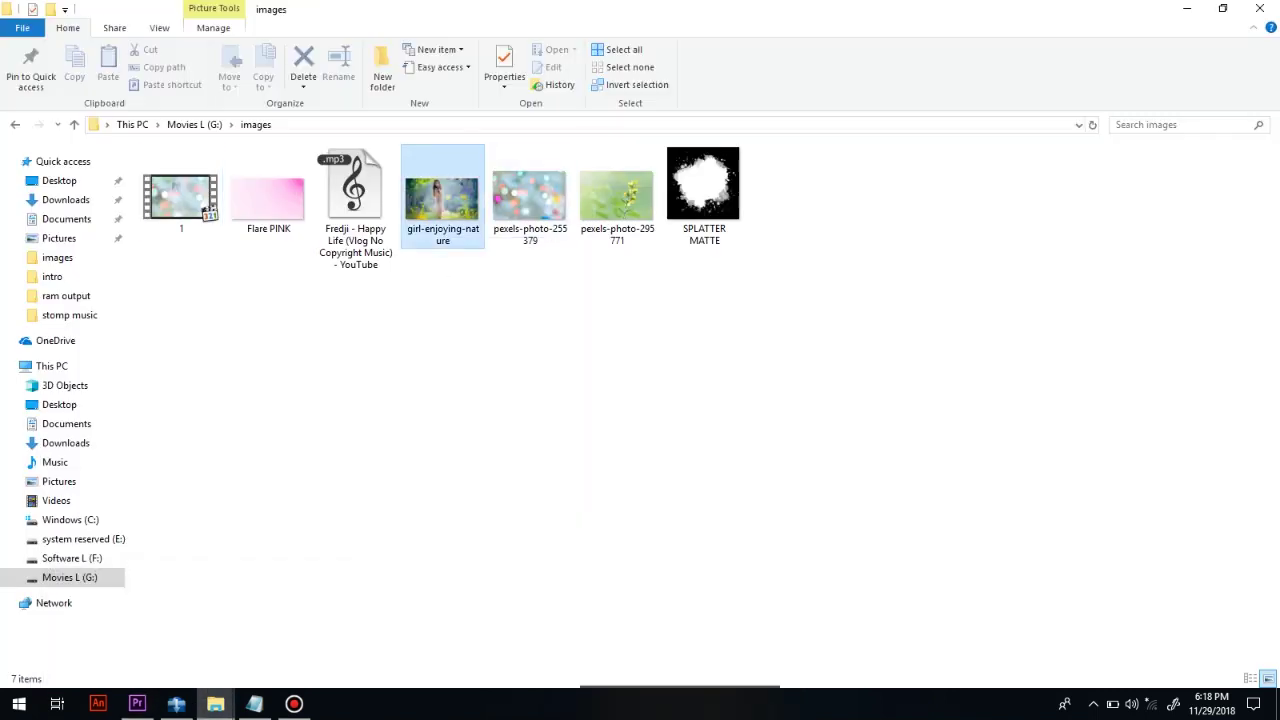
left_click(530, 195)
left_click(442, 198, "ctrl")
left_click_drag(442, 198, 236, 600)
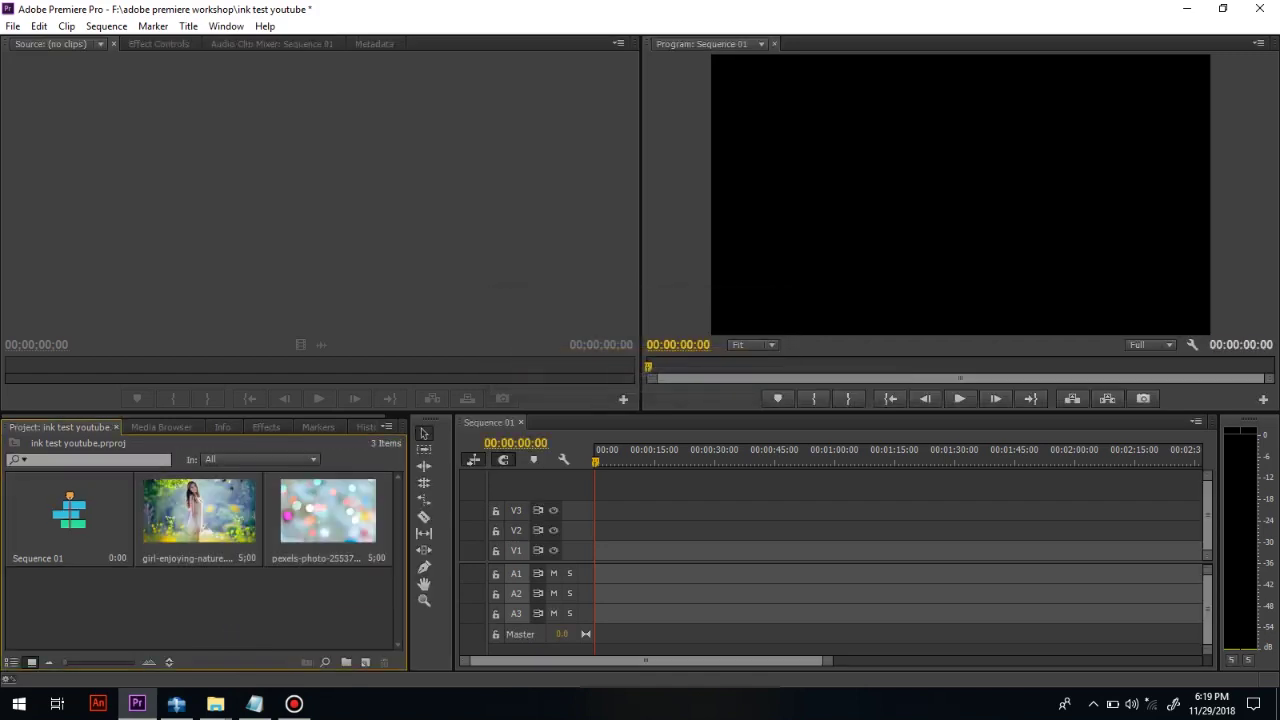
Place pexels-photo-255379 on track V1 and girl-enjoying-nature above it on V2, both at the sequence start
left_click_drag(608, 551, 643, 551)
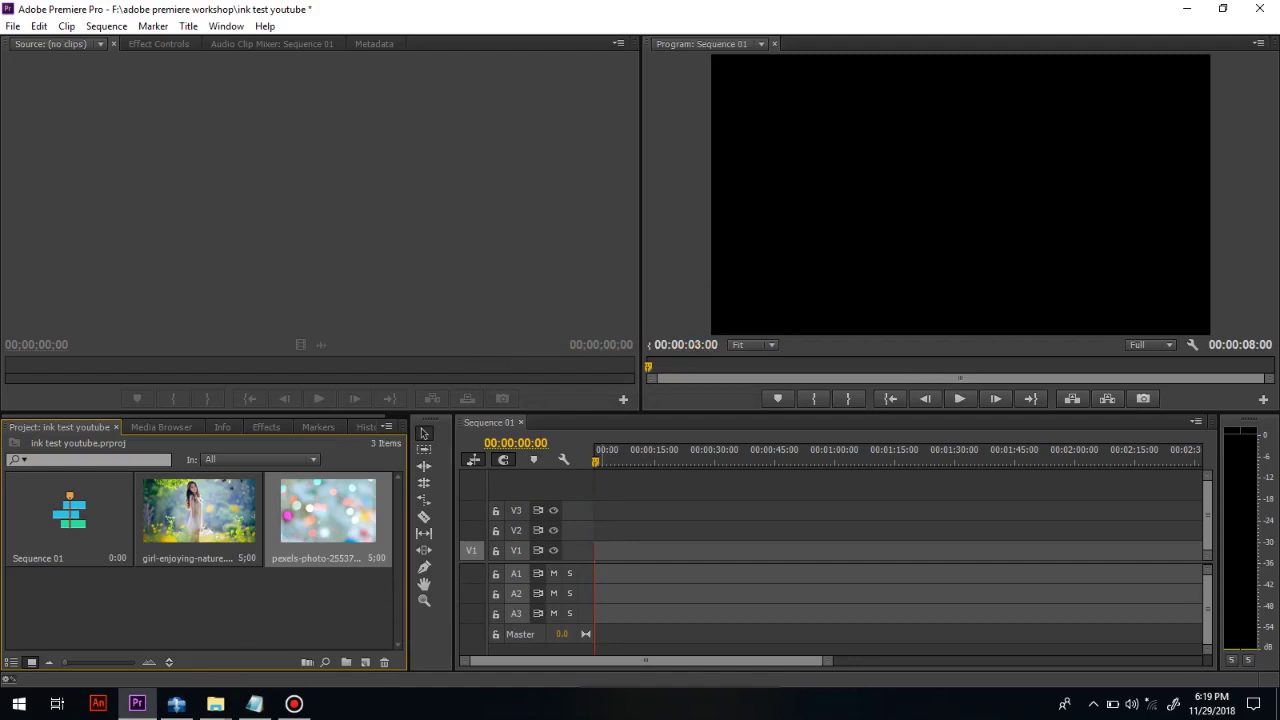
left_click_drag(608, 551, 604, 552)
left_click_drag(198, 510, 604, 533)
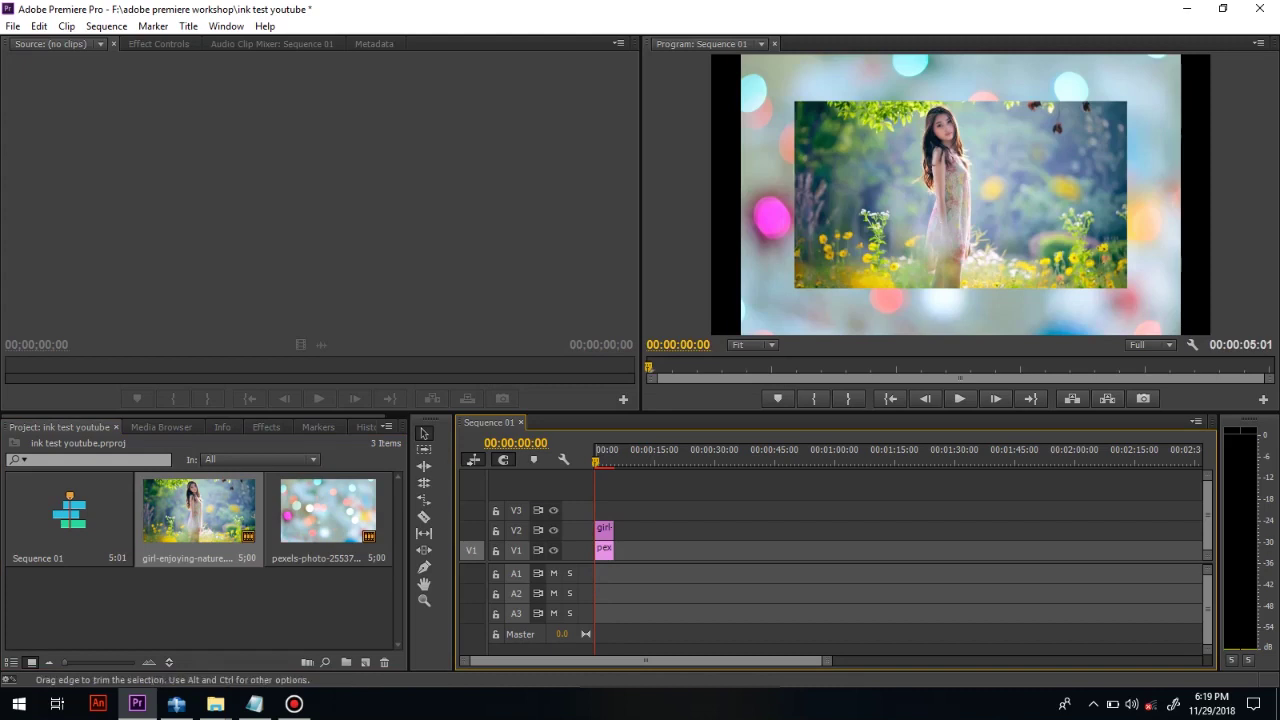
Hide track V2, fit the pexels-photo-255379 clip to the frame size and set its scale to 124
left_click(553, 530)
right_click(604, 529)
left_click(675, 501)
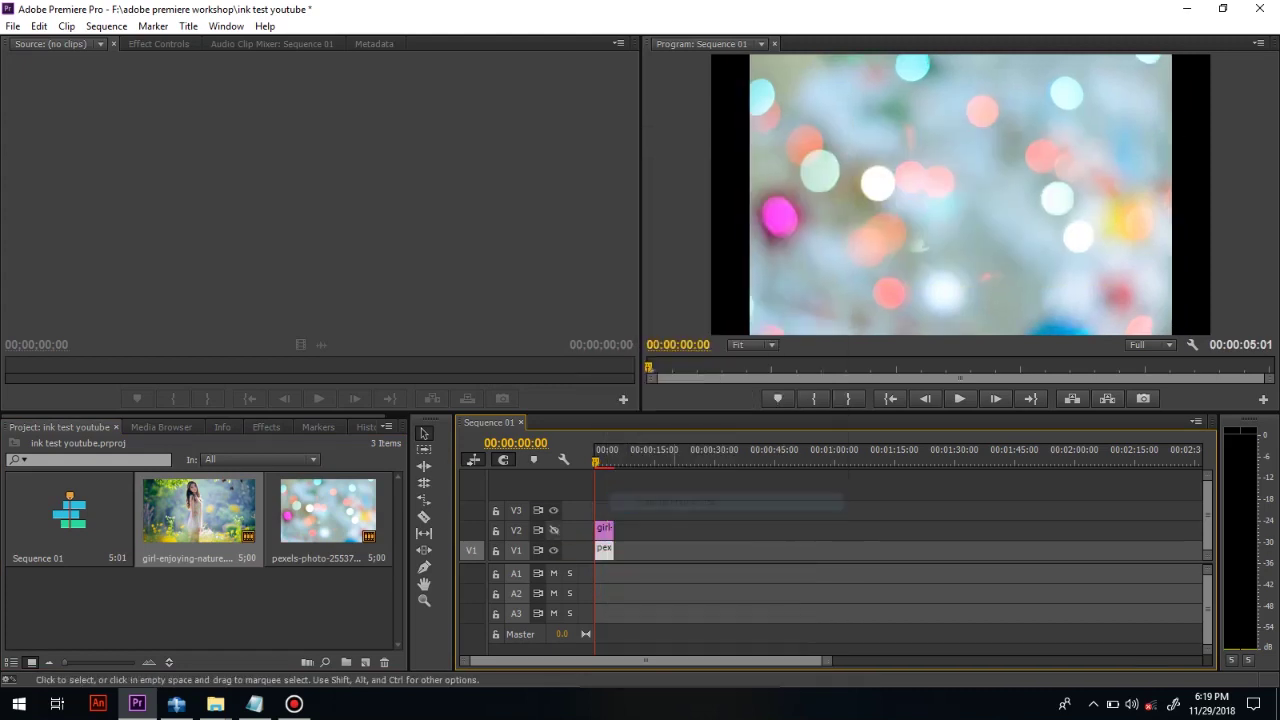
left_click(158, 44)
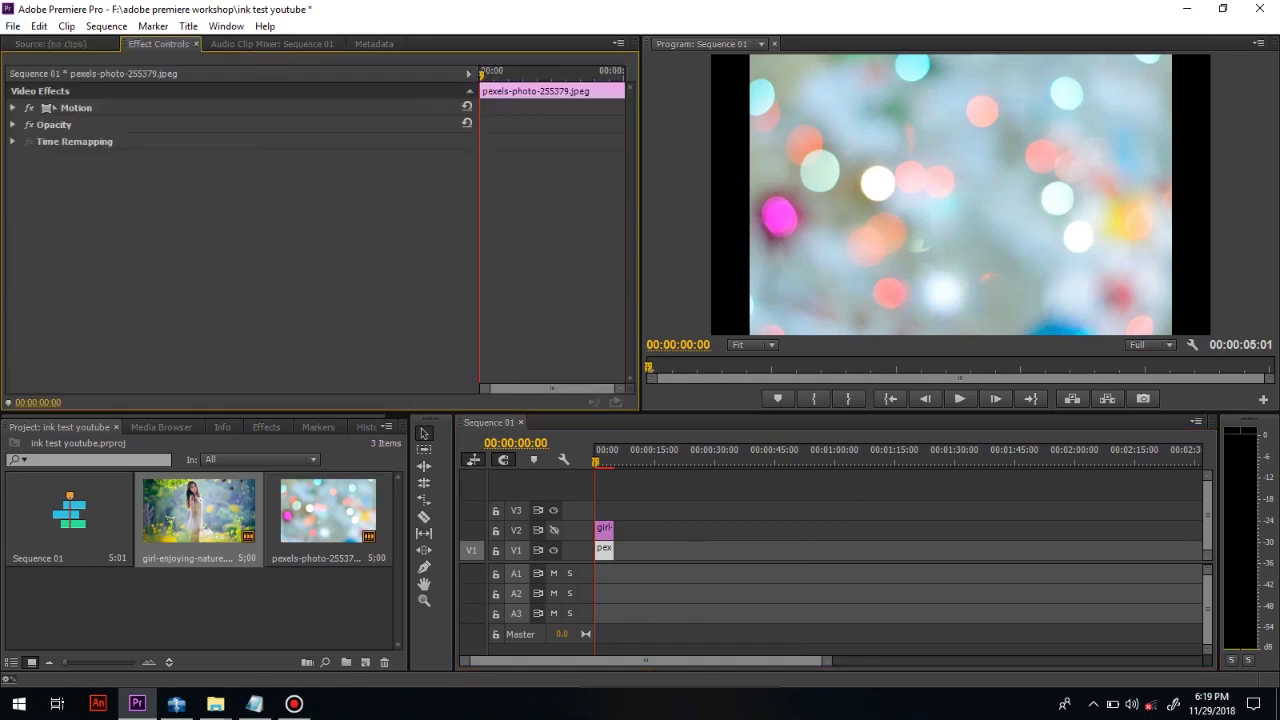
left_click(13, 108)
left_click_drag(250, 141, 269, 141)
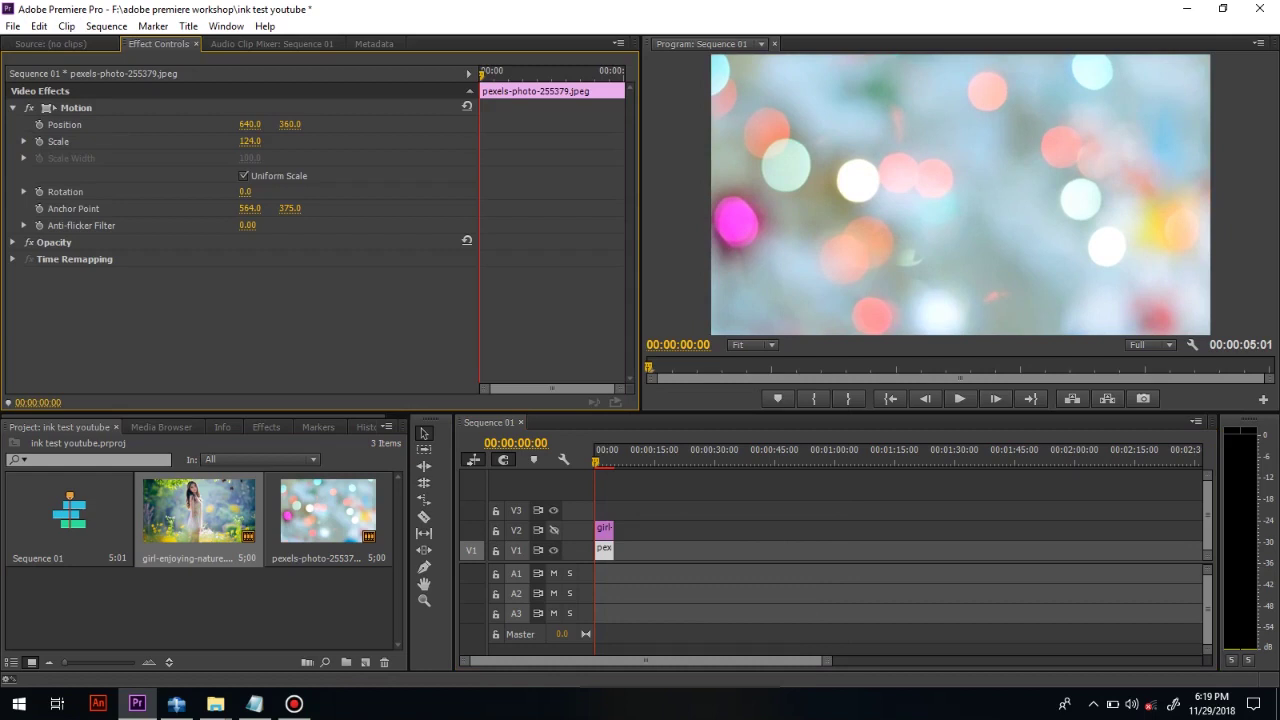
Show track V2 again, fit the girl-enjoying-nature clip to the frame size and set its scale to 106
left_click(553, 530)
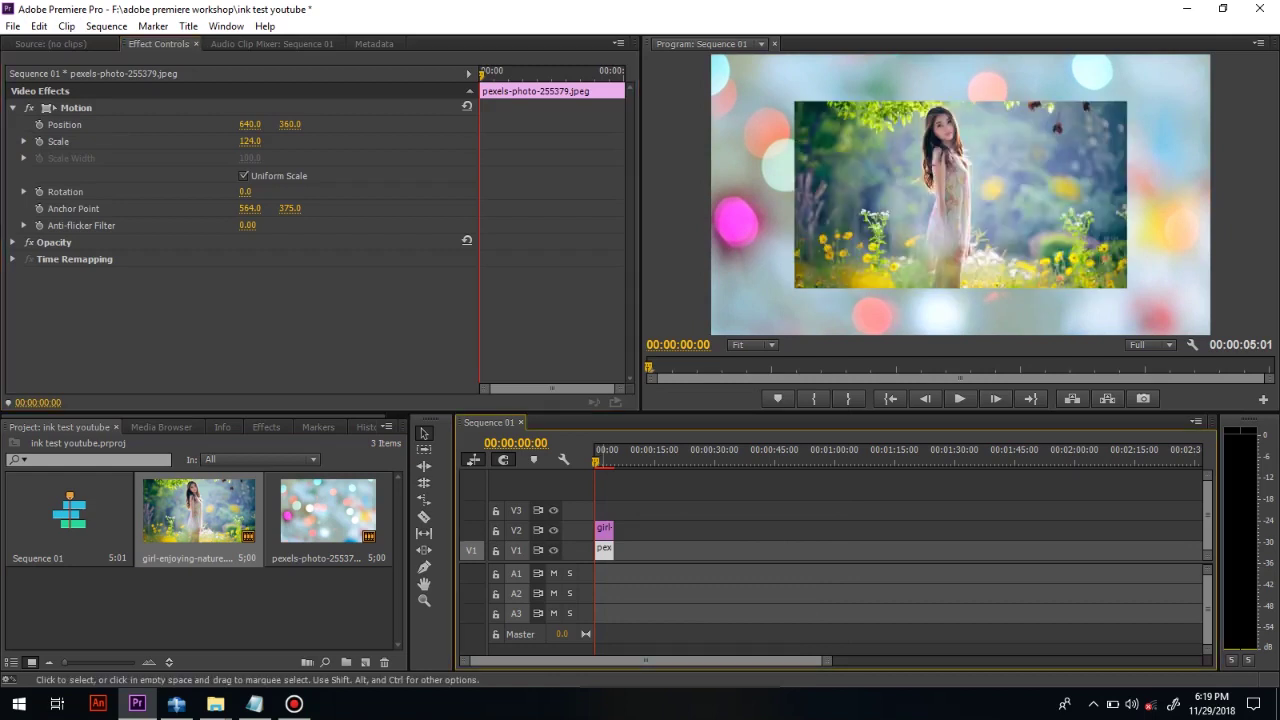
left_click(604, 528)
right_click(604, 528)
left_click(690, 501)
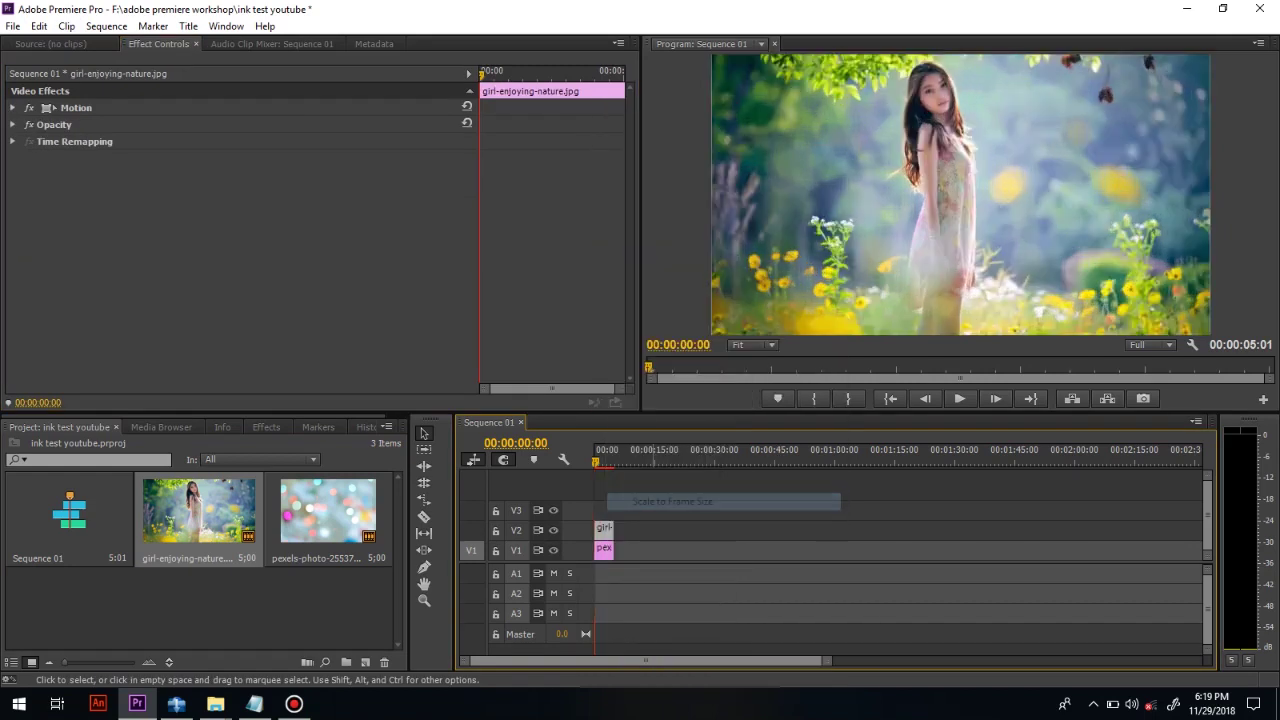
left_click(13, 108)
left_click_drag(250, 142, 256, 142)
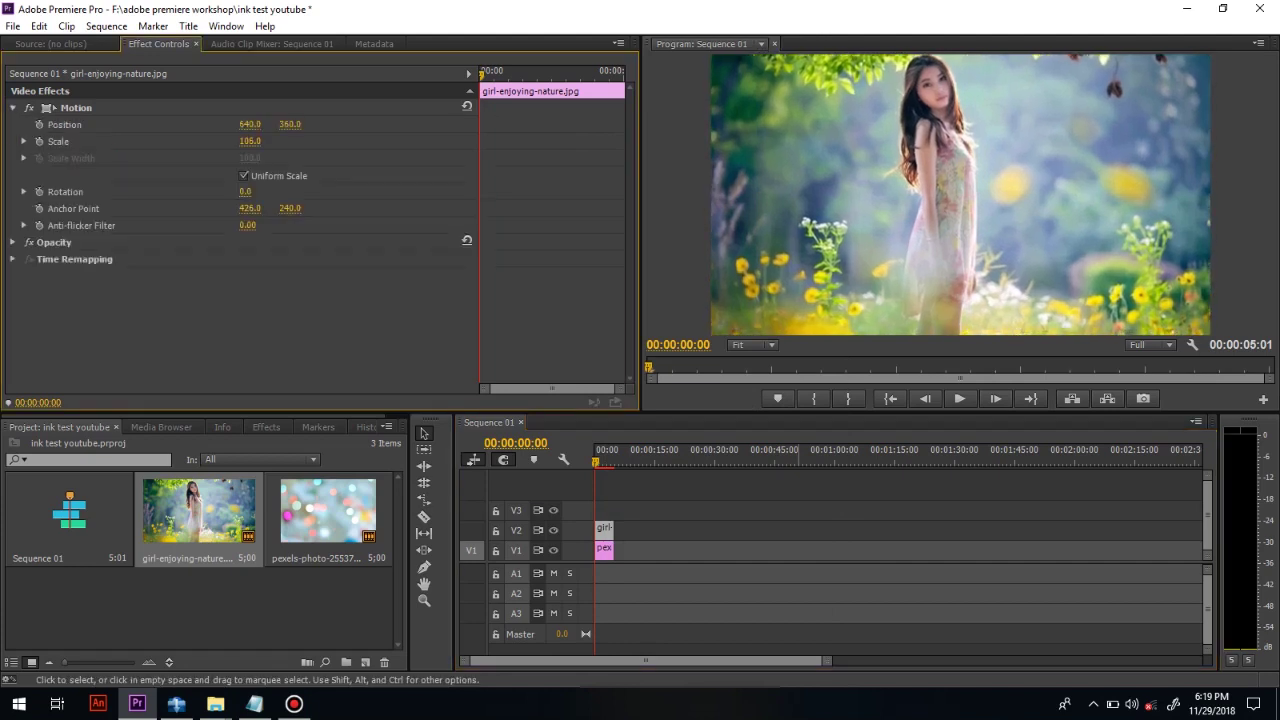
Nest the two picture clips on V1 and V2 into one sequence named bg
left_click(695, 535)
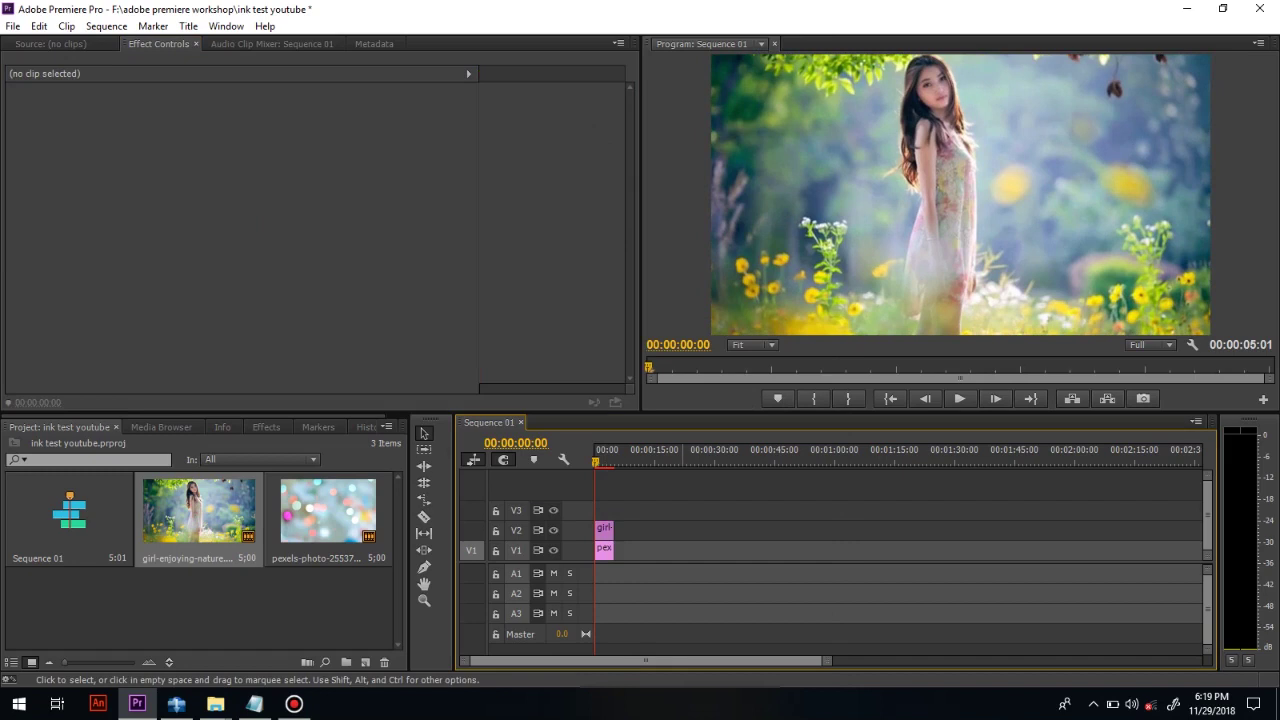
key("space")
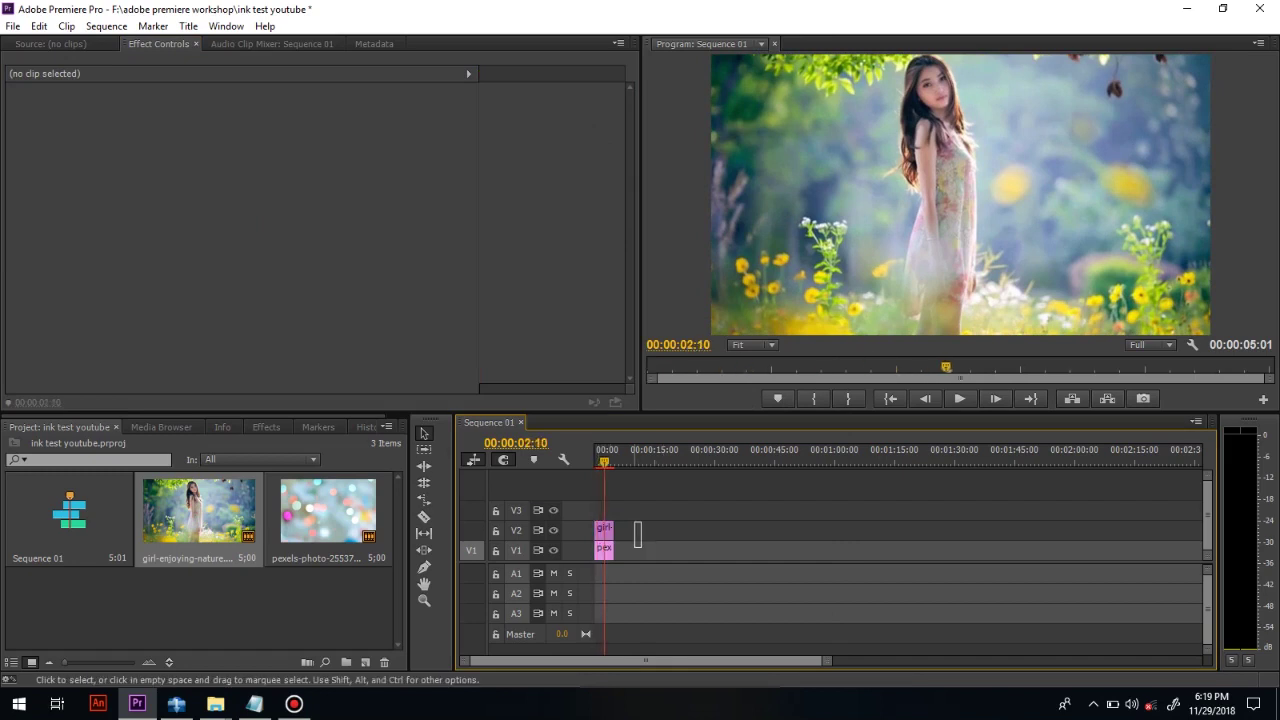
left_click_drag(641, 589, 641, 589)
right_click(602, 545)
left_click(641, 366)
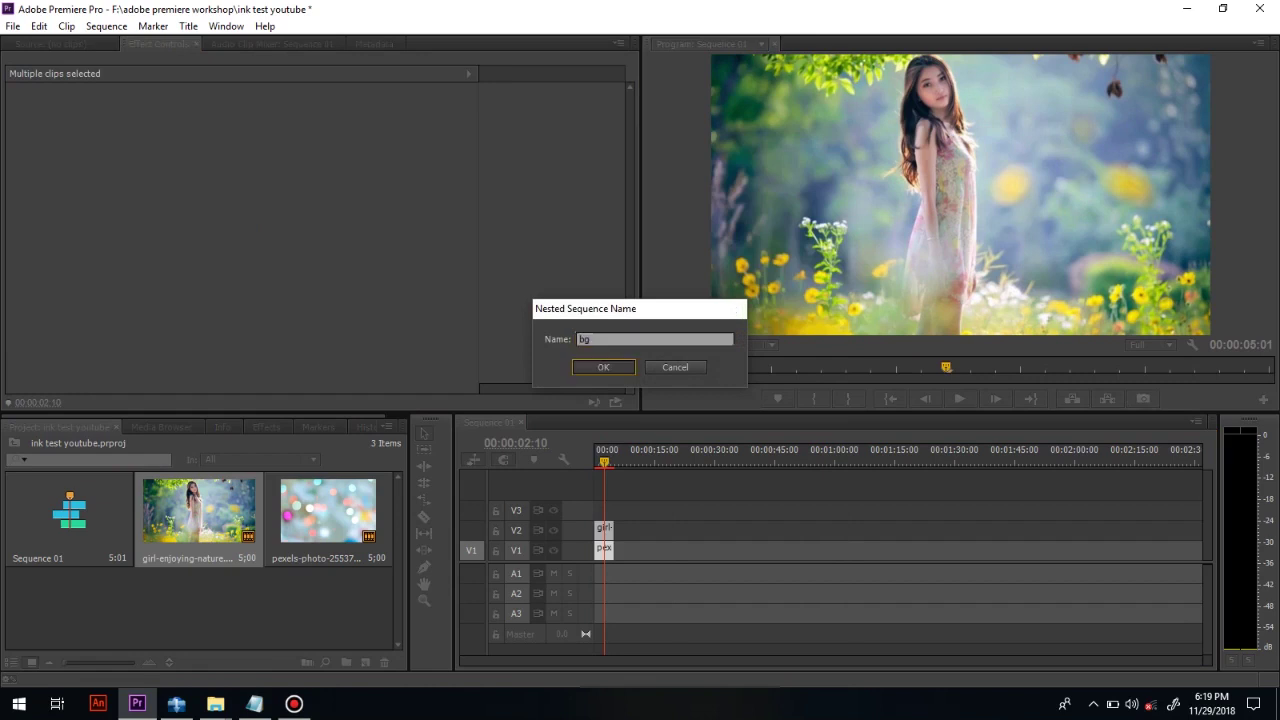
key("Return")
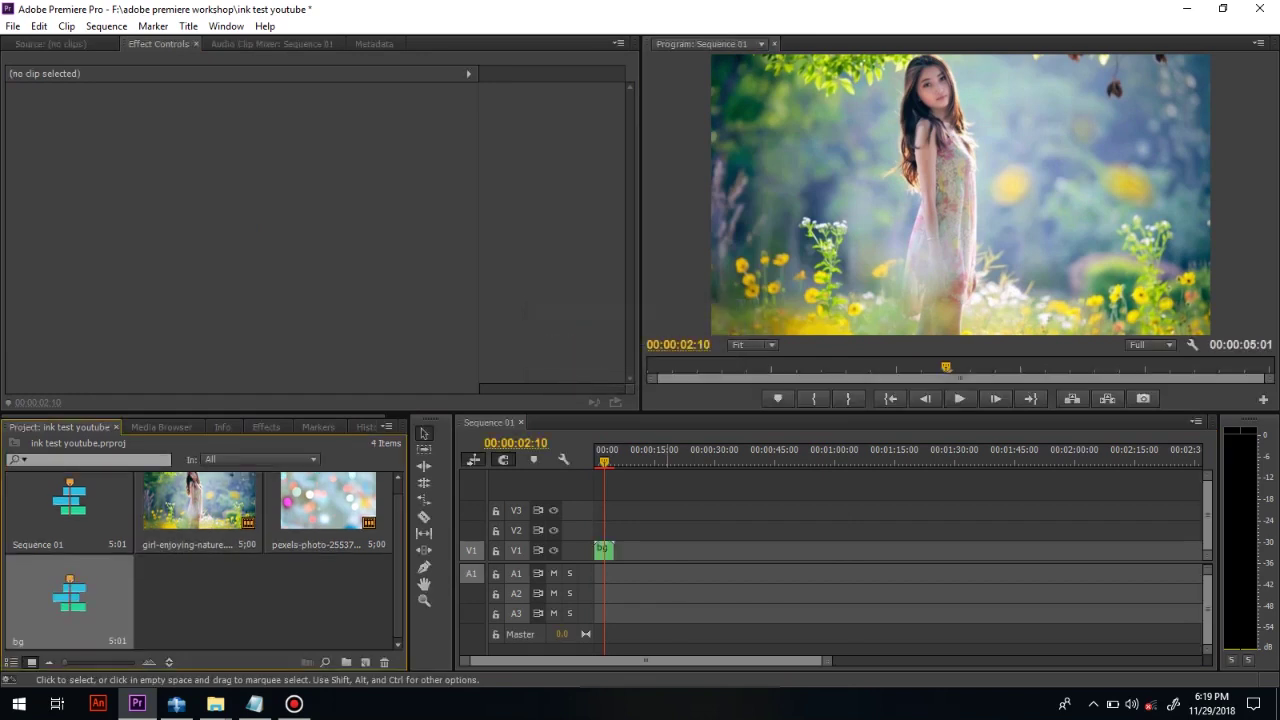
Open the nested bg sequence and set the girl-enjoying-nature clip's blend mode to Soft Light
key("=")
key("=")
key("=")
key("=")
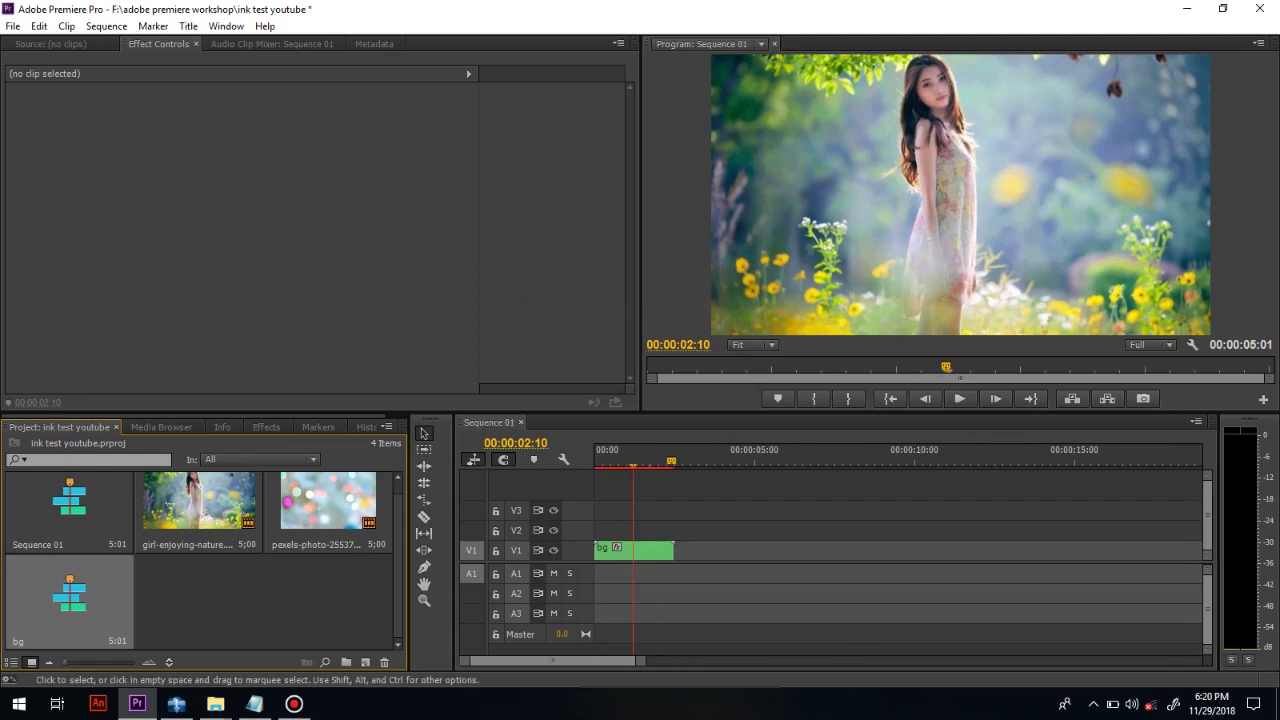
key("minus")
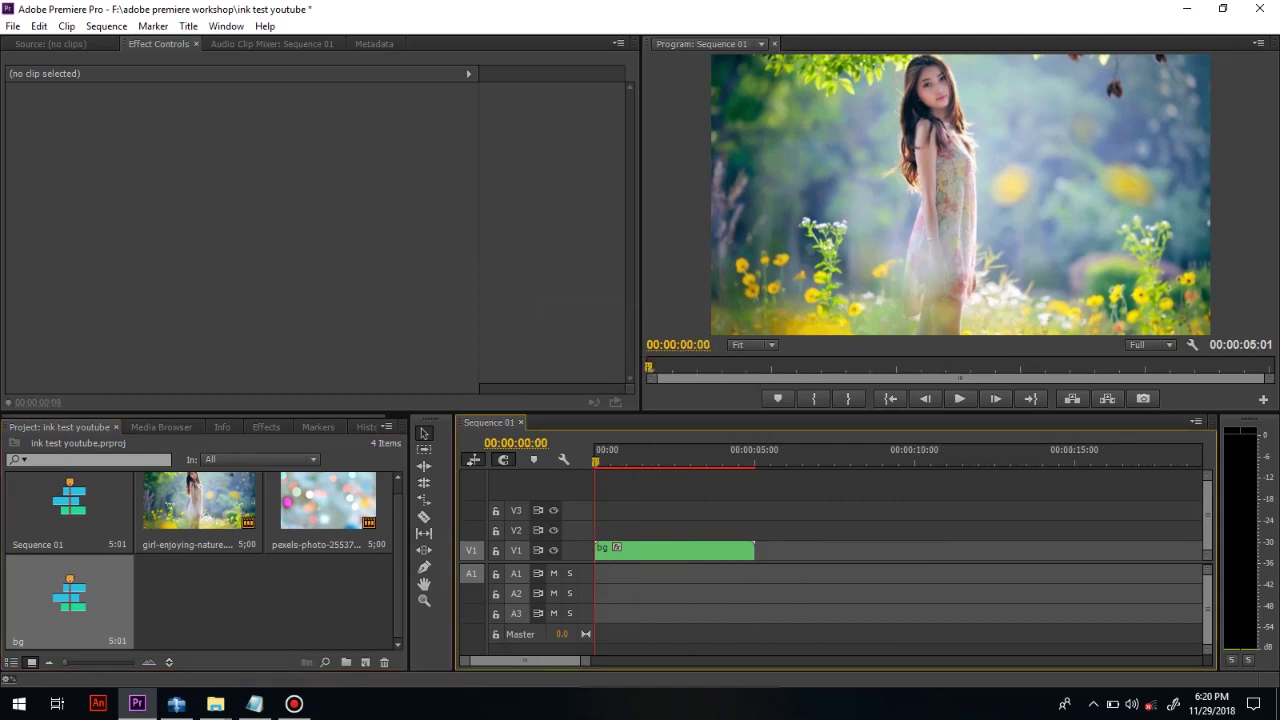
double_click(666, 551)
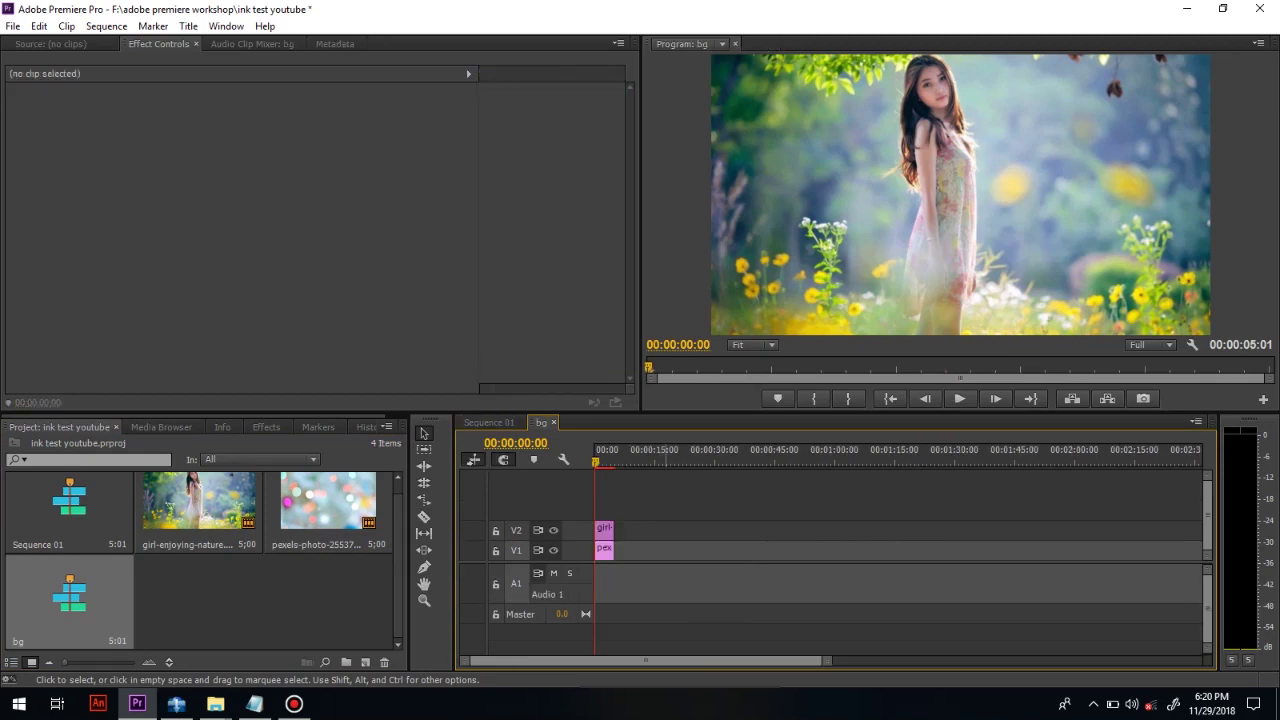
left_click(604, 531)
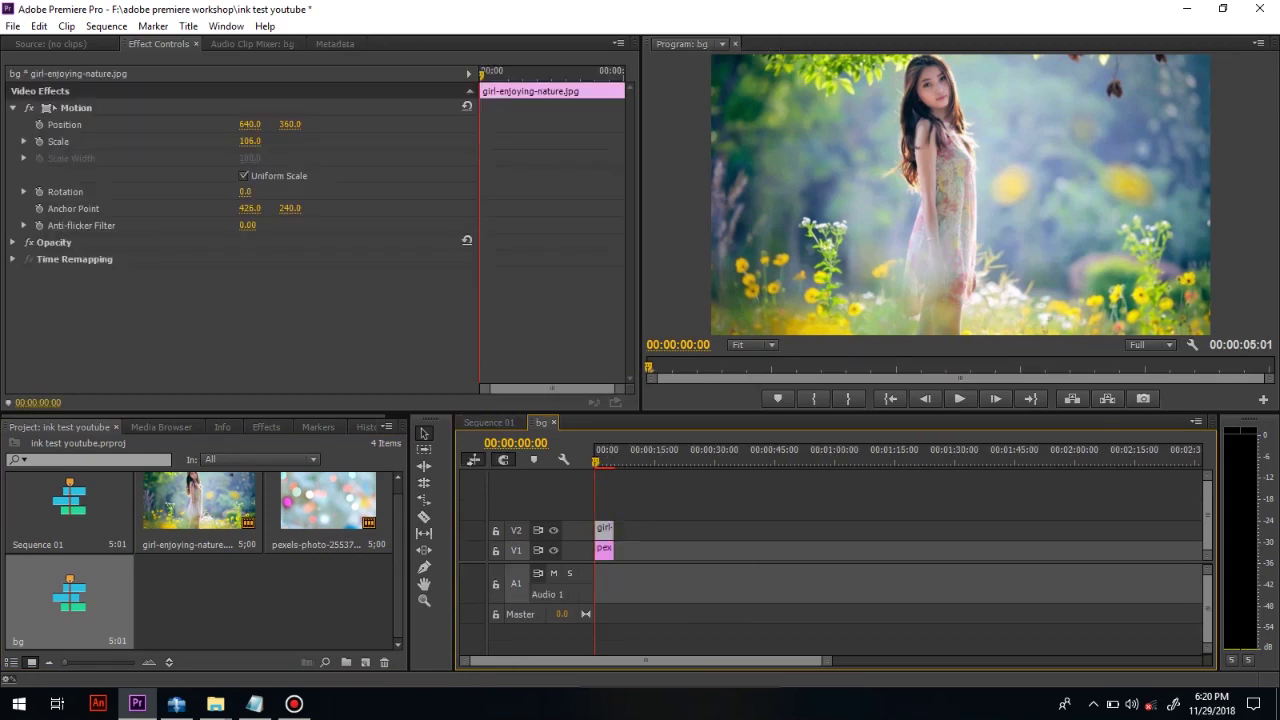
left_click(13, 242)
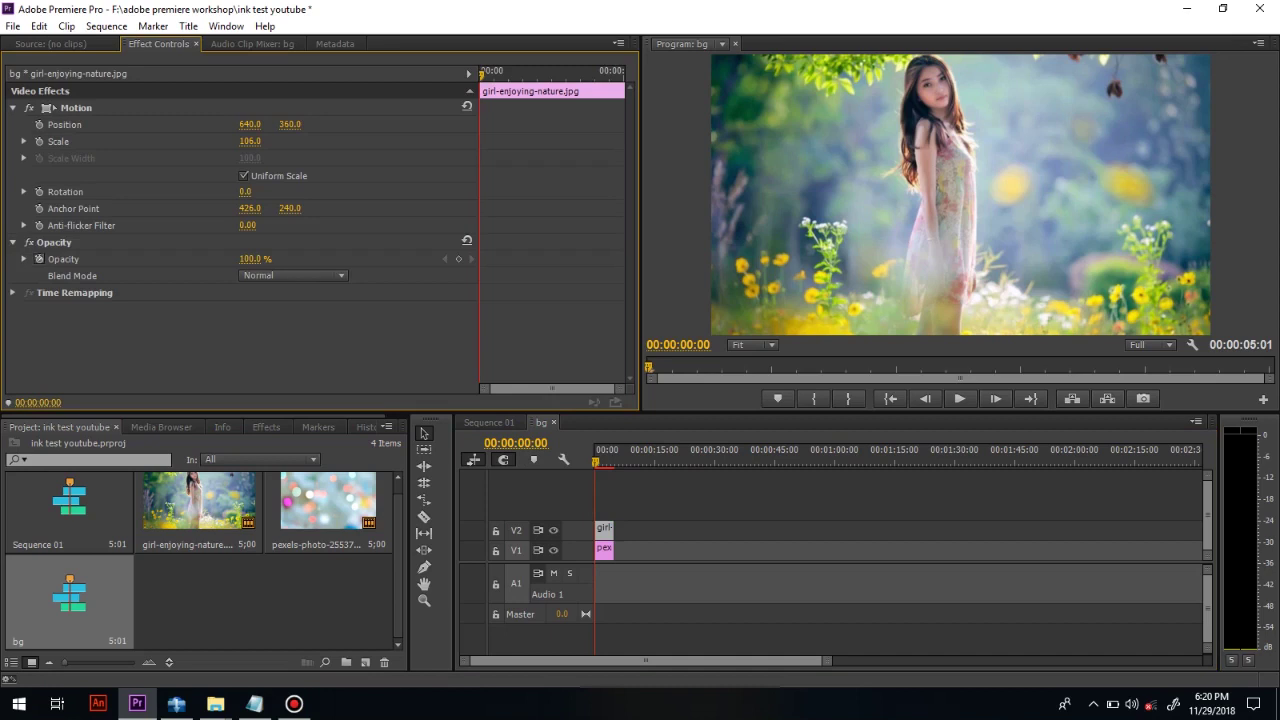
left_click(293, 275)
left_click(395, 437)
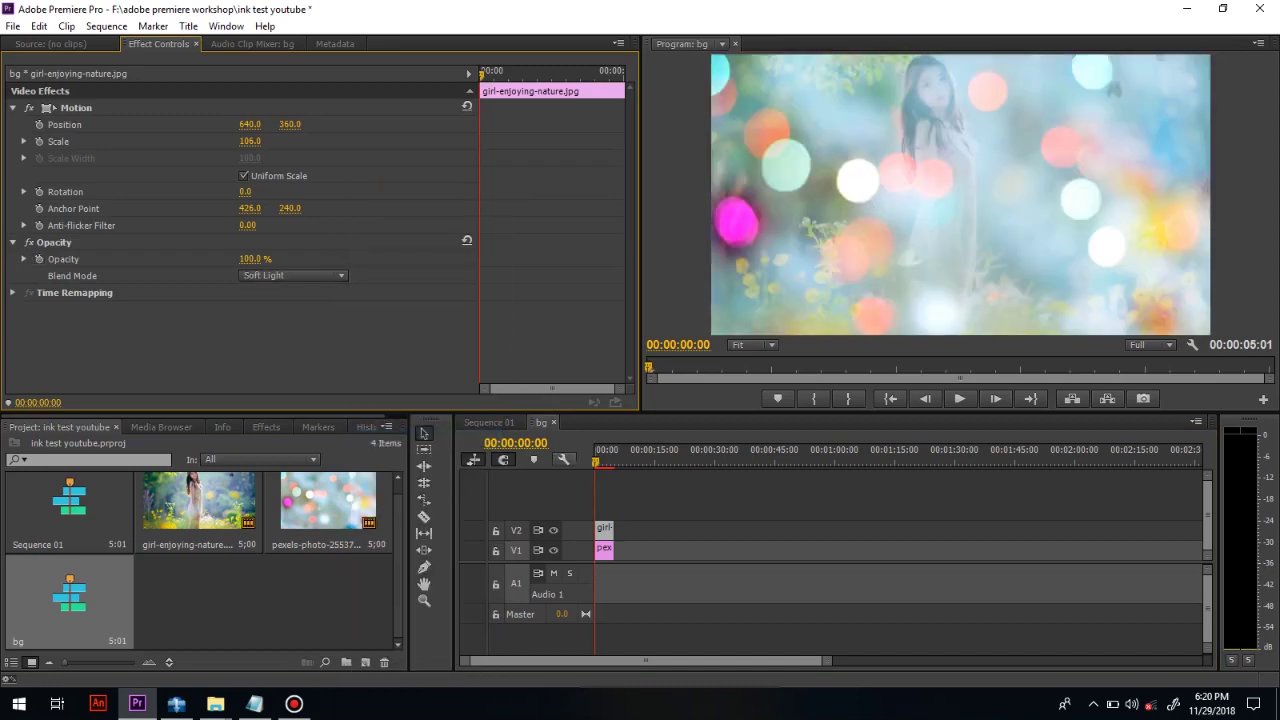
Return to Sequence 01 and place another girl-enjoying-nature clip on V2 above the bg clip
left_click(489, 422)
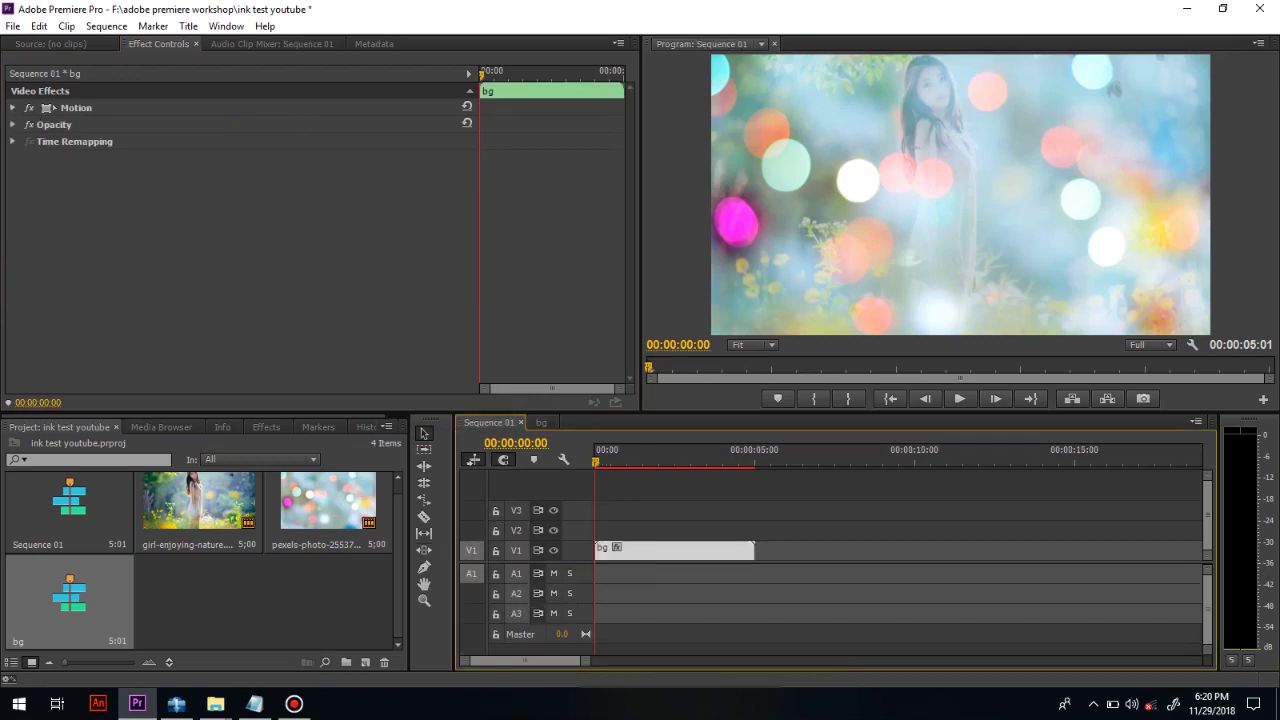
left_click(199, 502)
left_click_drag(199, 502, 600, 533)
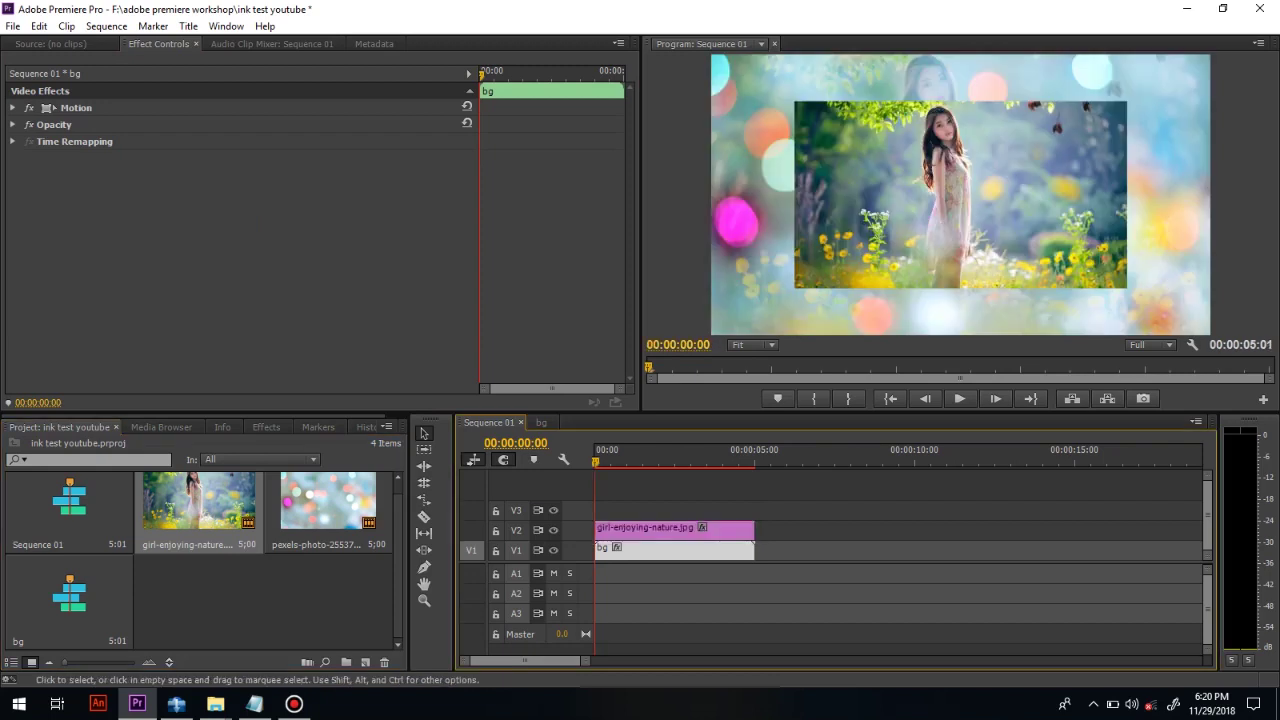
Set the new girl-enjoying-nature clip's scale to 103, fit it to the frame size and deselect it
left_click(649, 531)
left_click(13, 108)
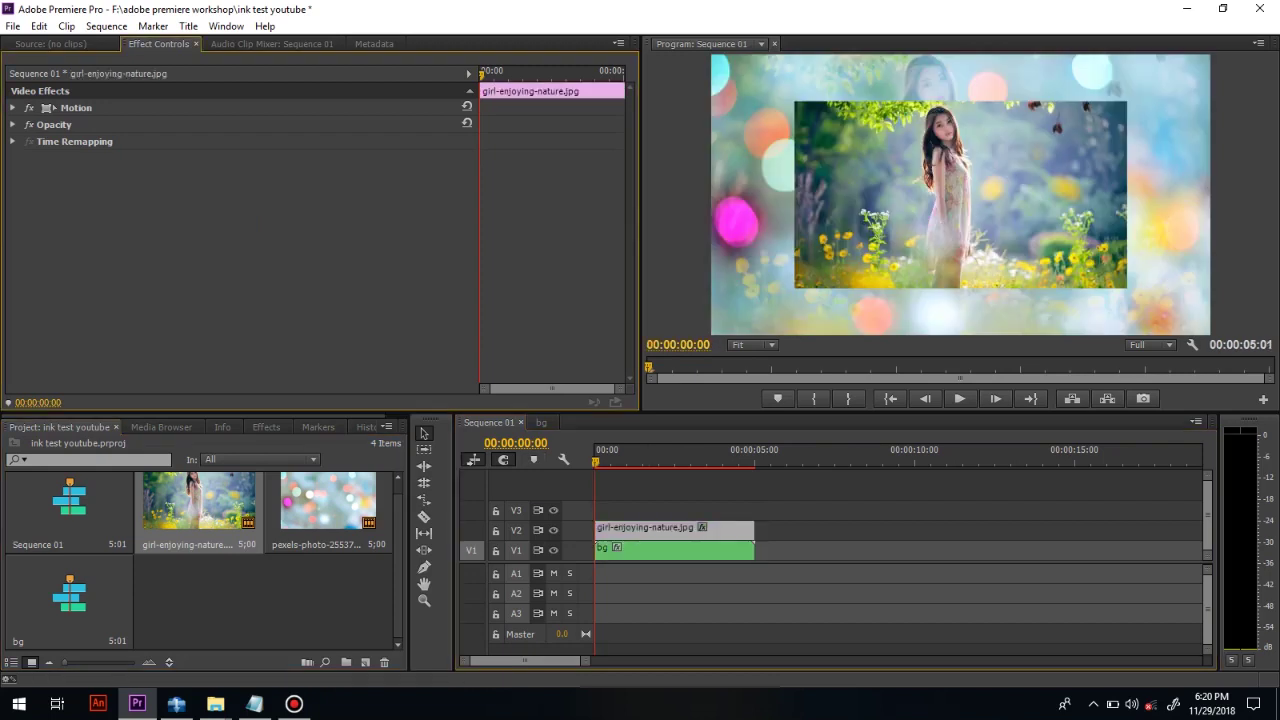
left_click(12, 107)
type("103")
key("Return")
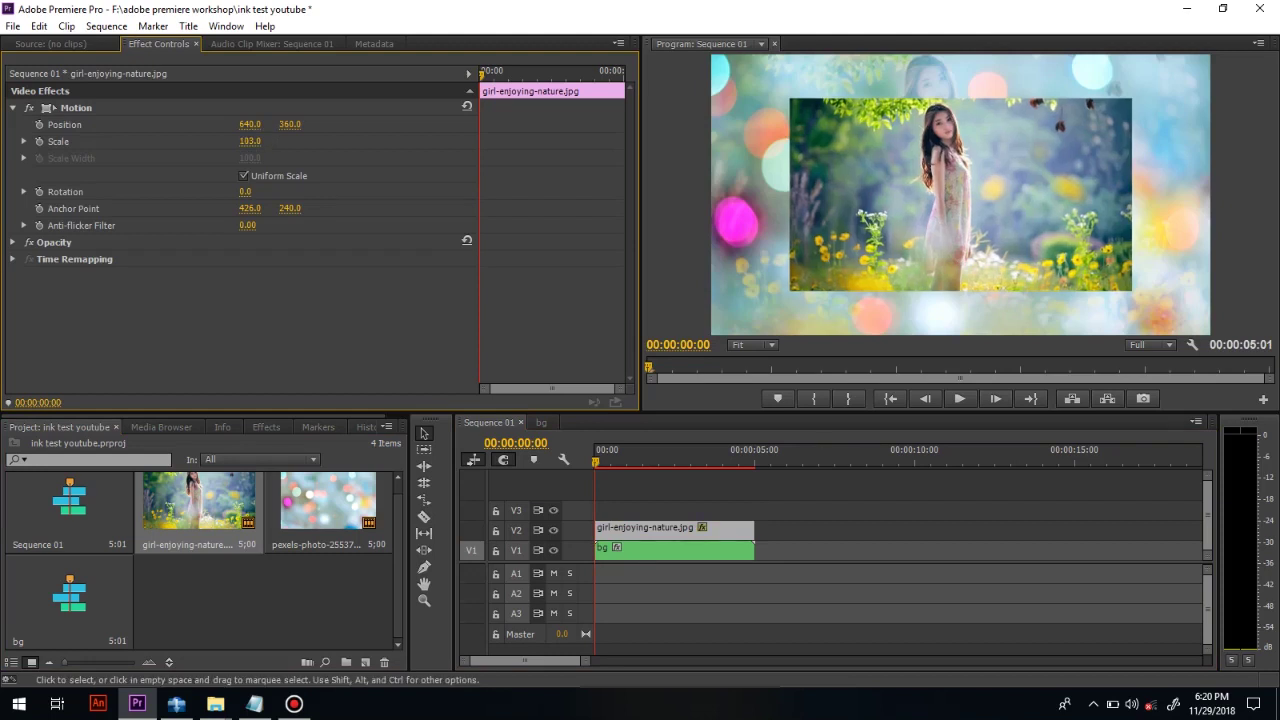
right_click(650, 527)
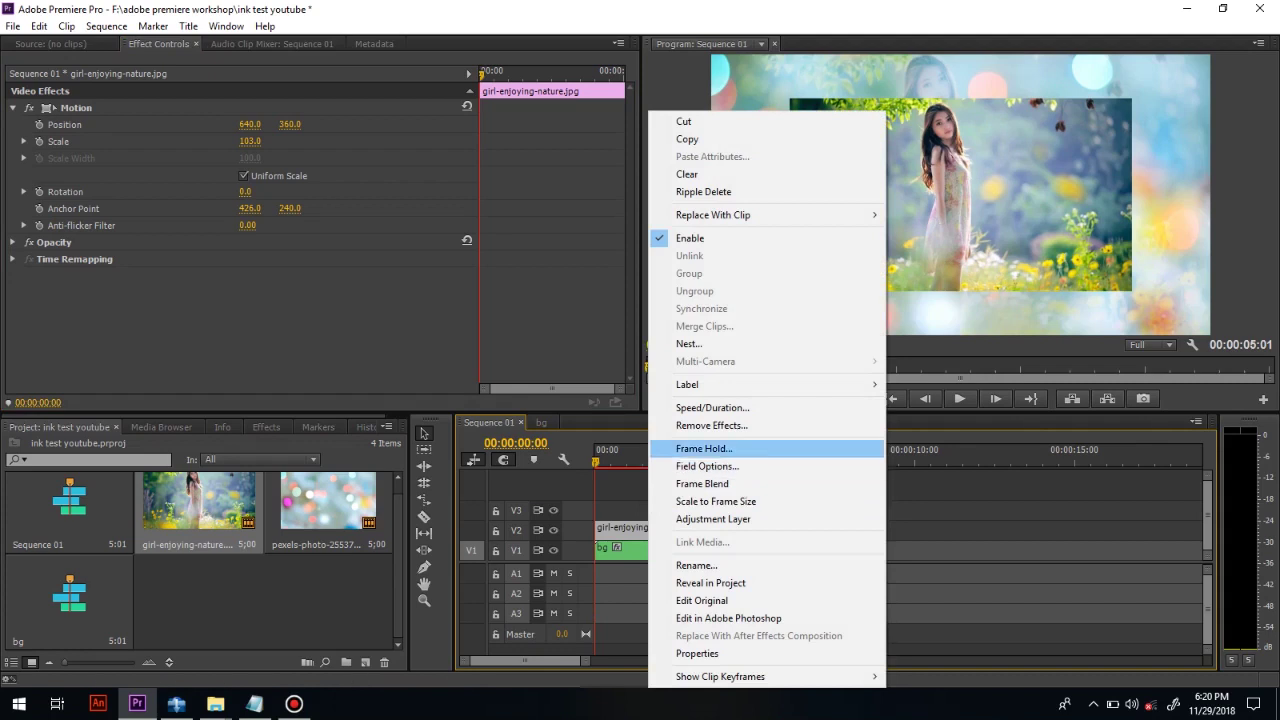
left_click(715, 501)
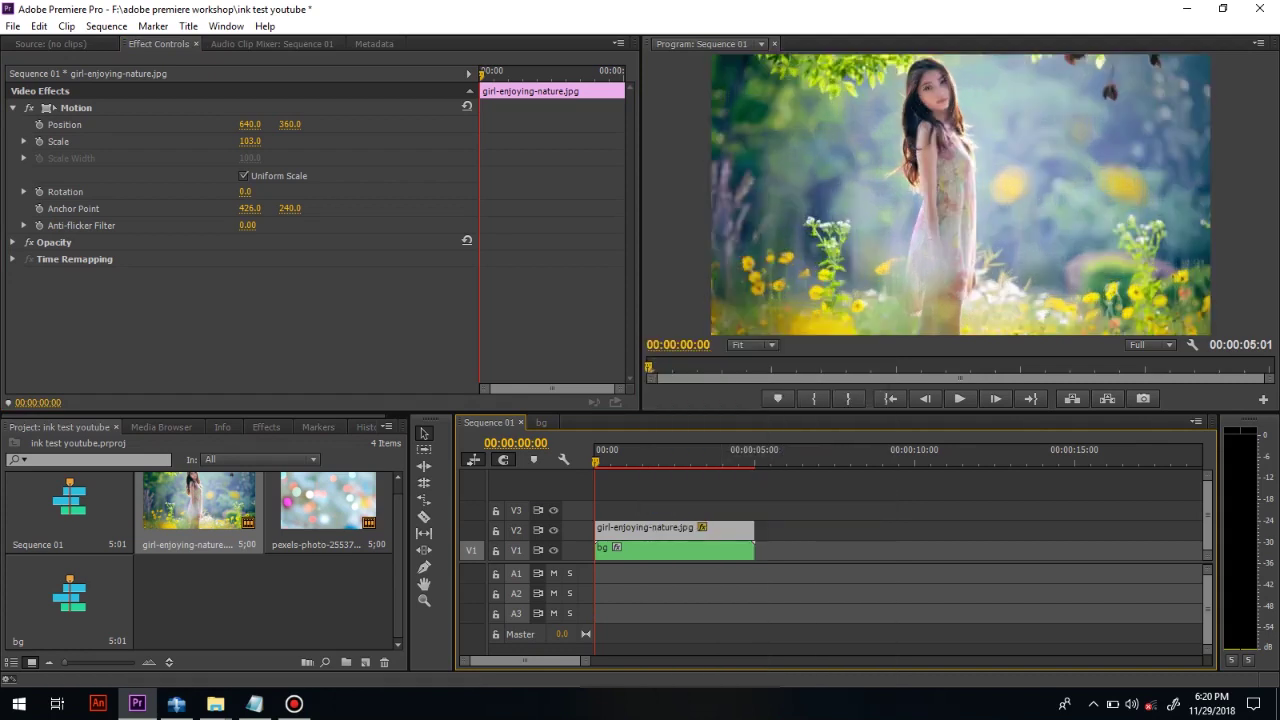
left_click(639, 594)
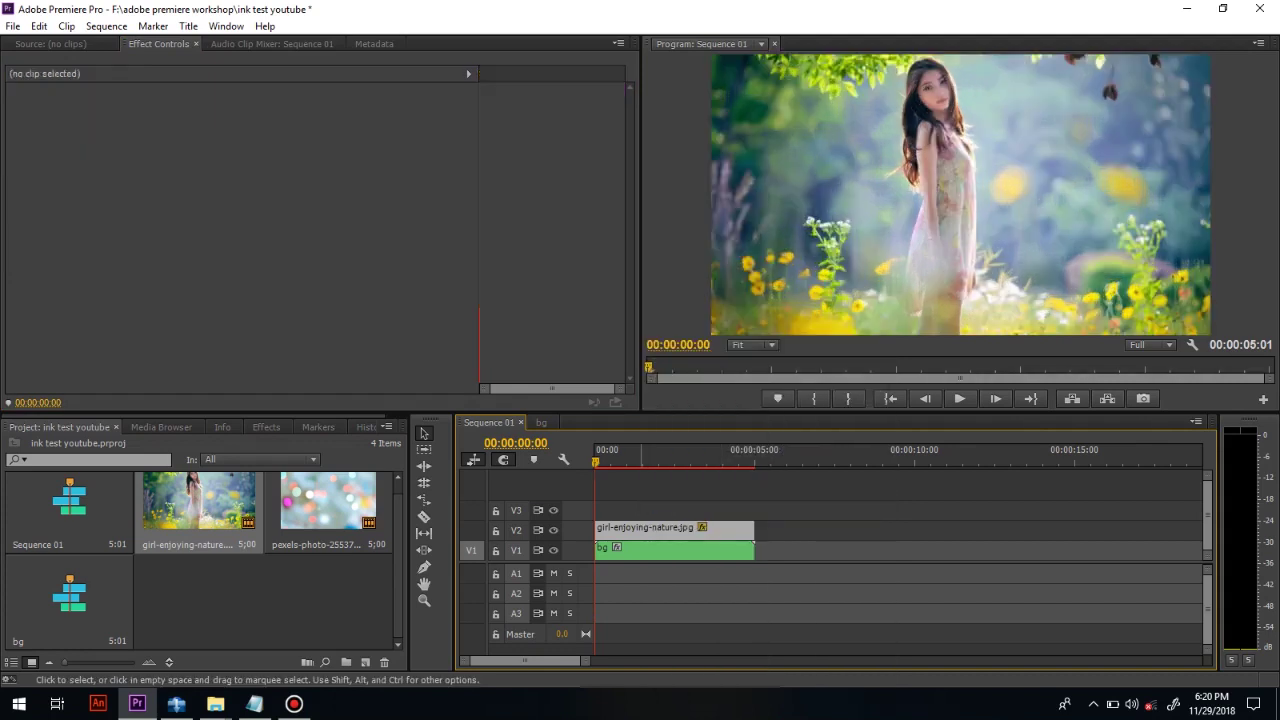
left_click(262, 608)
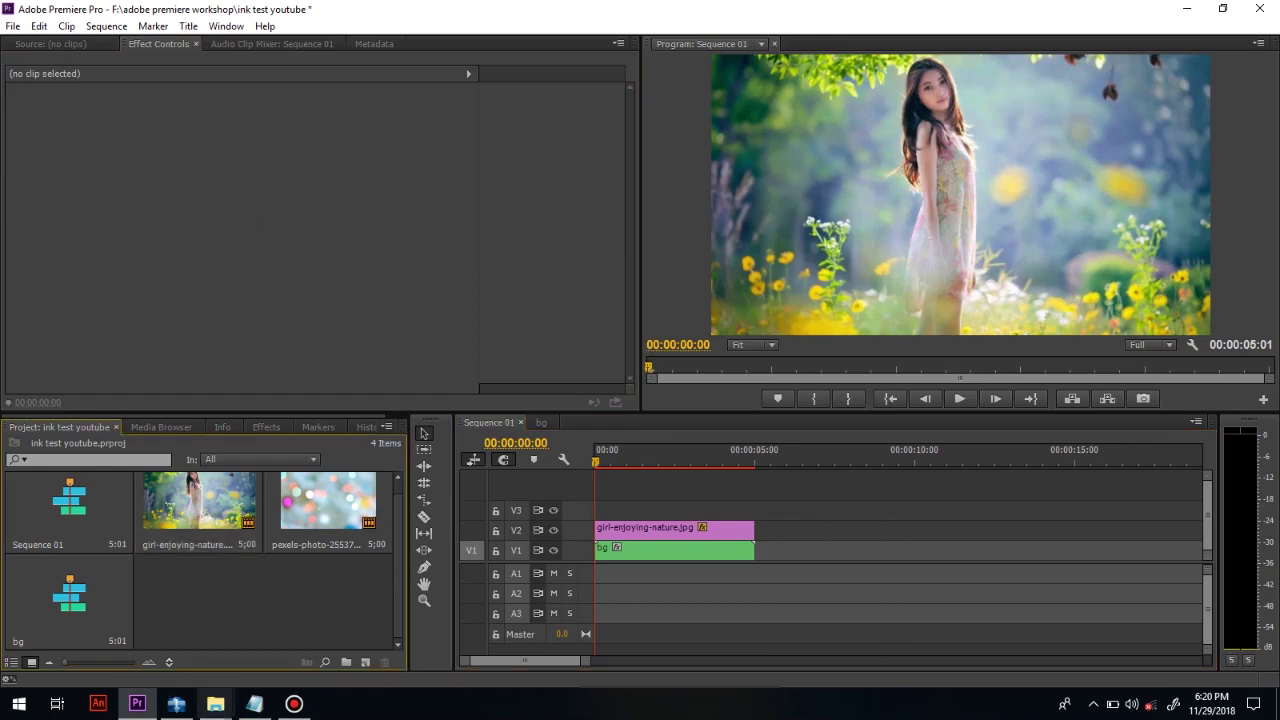
Import SPLATTER MATTE from the images folder, place it on V3 at the sequence start and play it
mouse_move(215, 703)
left_click(293, 638)
left_click_drag(703, 185, 213, 640)
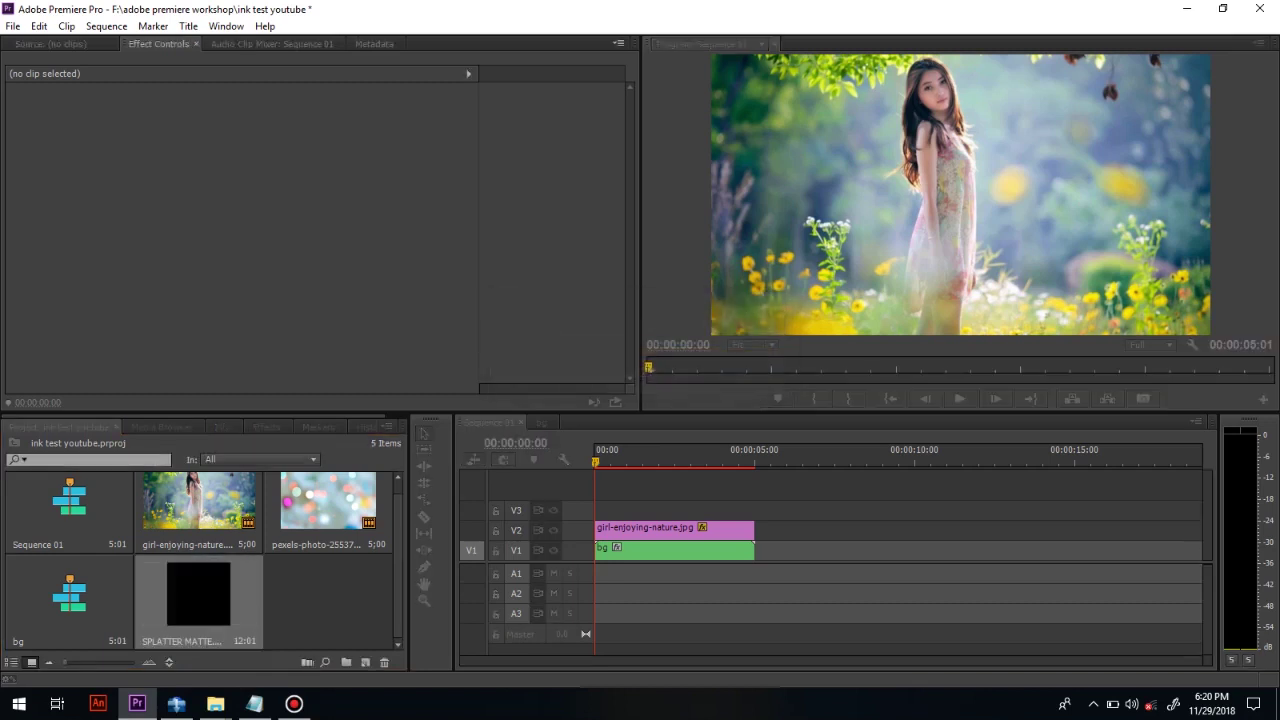
left_click_drag(198, 600, 620, 513)
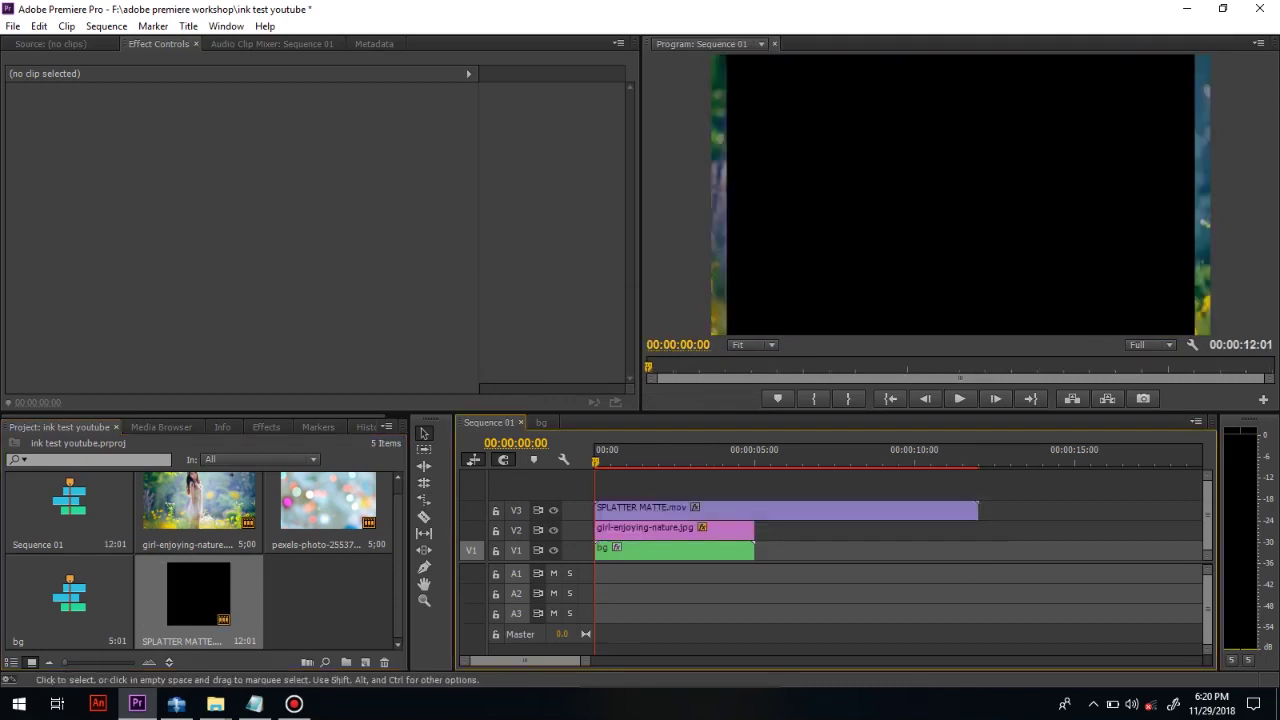
key("space")
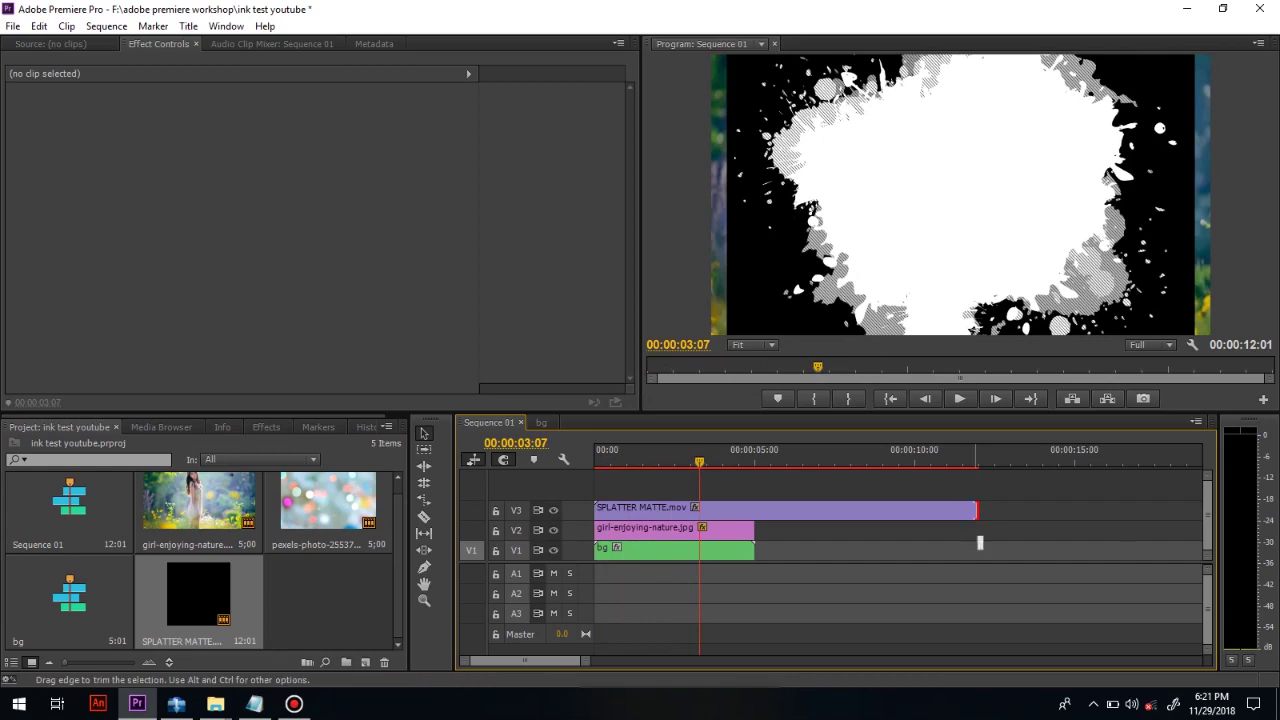
Trim the SPLATTER MATTE clip to end with the clips below it and set its scale to 98
left_click_drag(976, 511, 864, 511)
left_click_drag(976, 511, 754, 511)
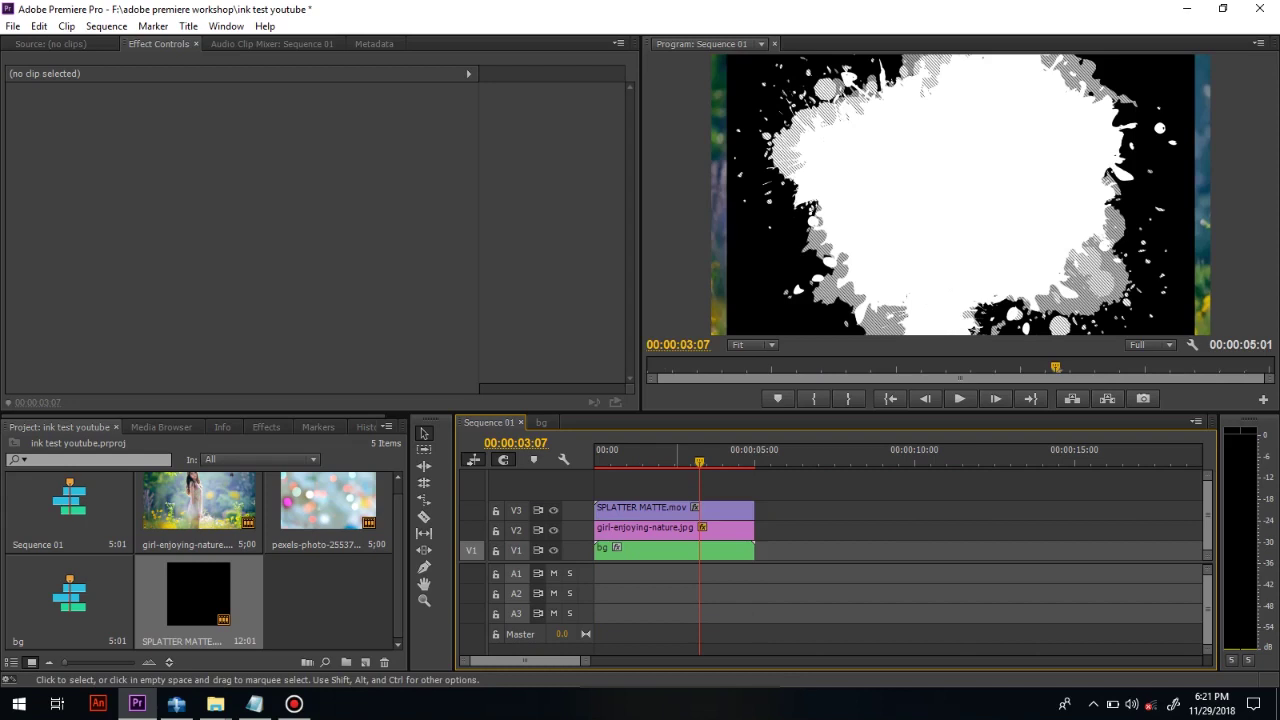
left_click(662, 511)
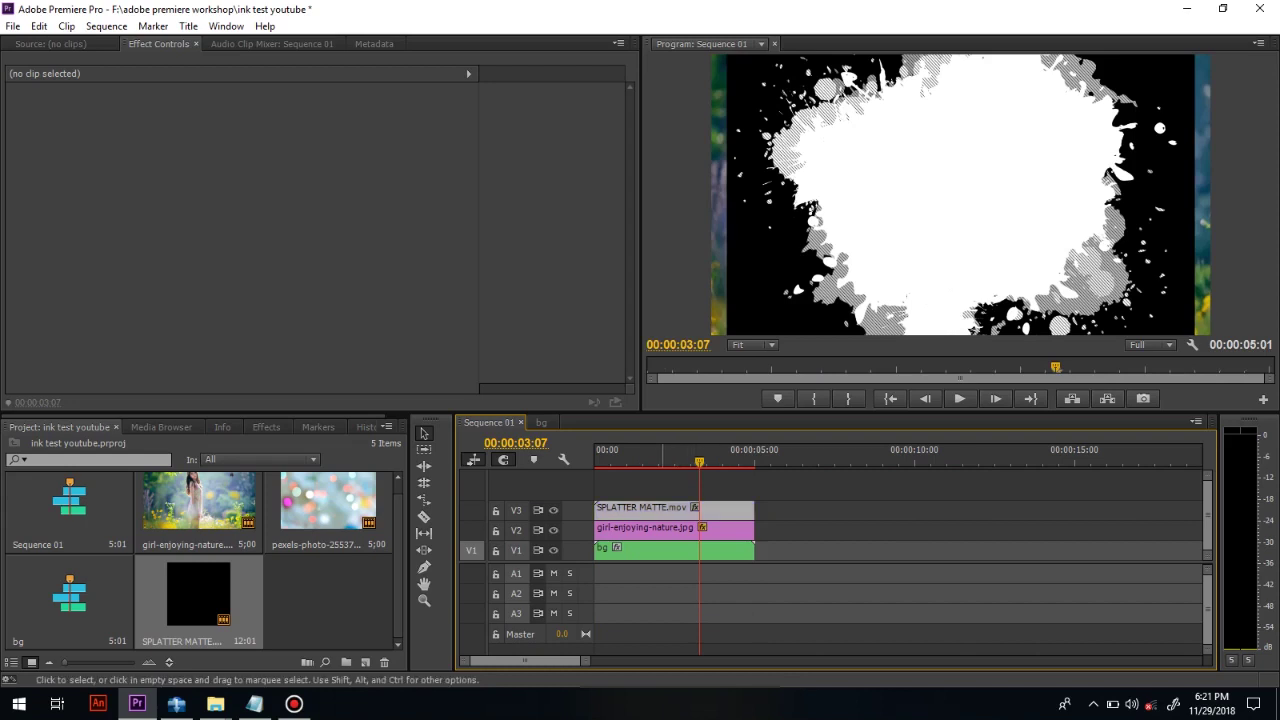
left_click(13, 108)
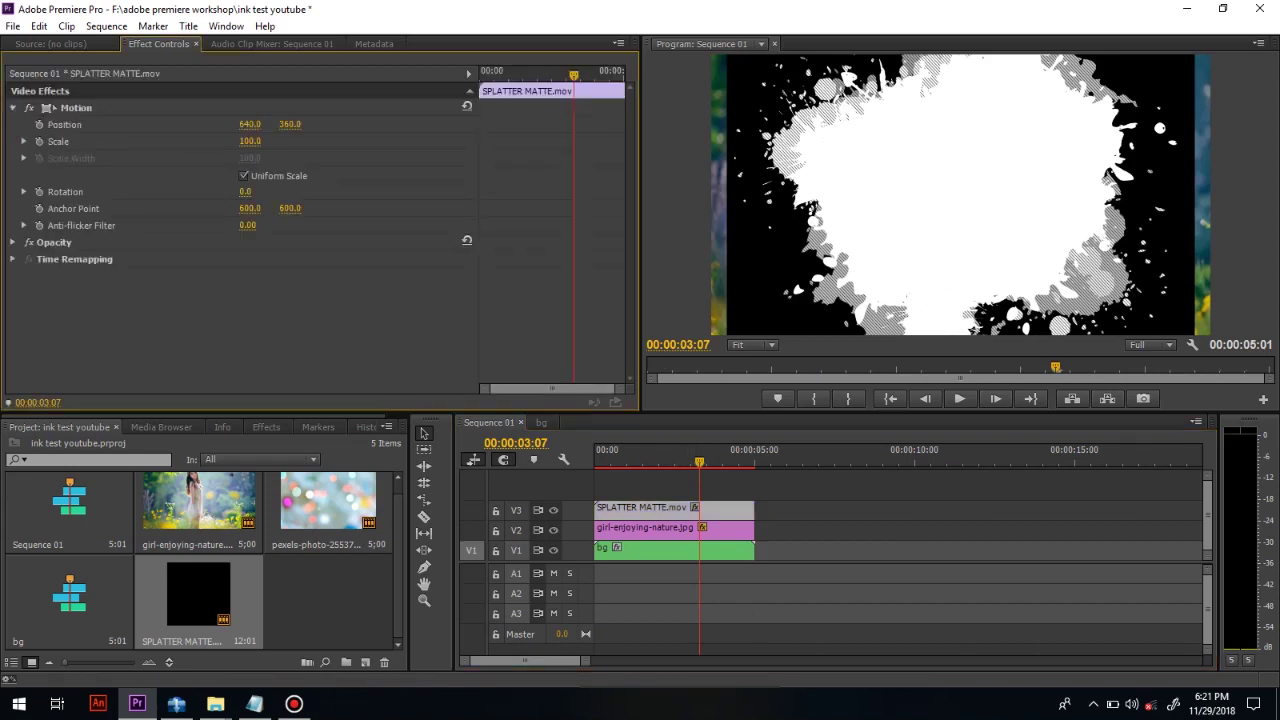
left_click_drag(244, 141, 231, 141)
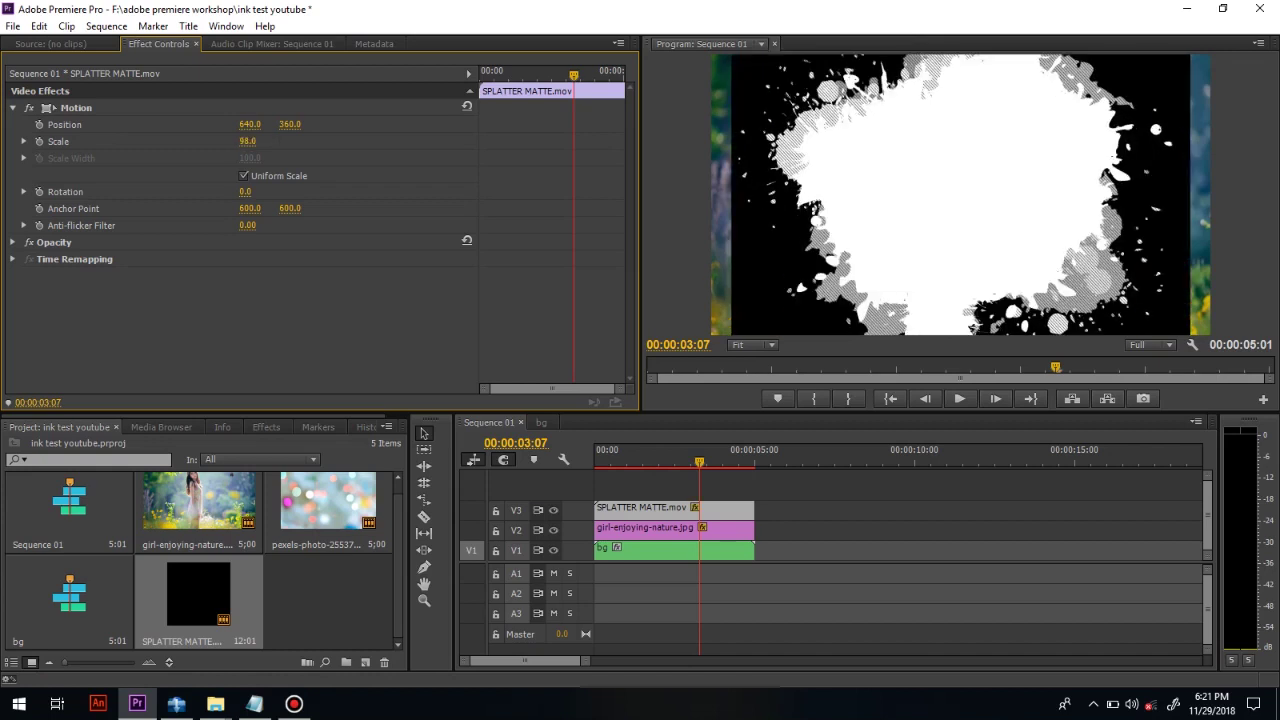
left_click_drag(698, 452, 664, 452)
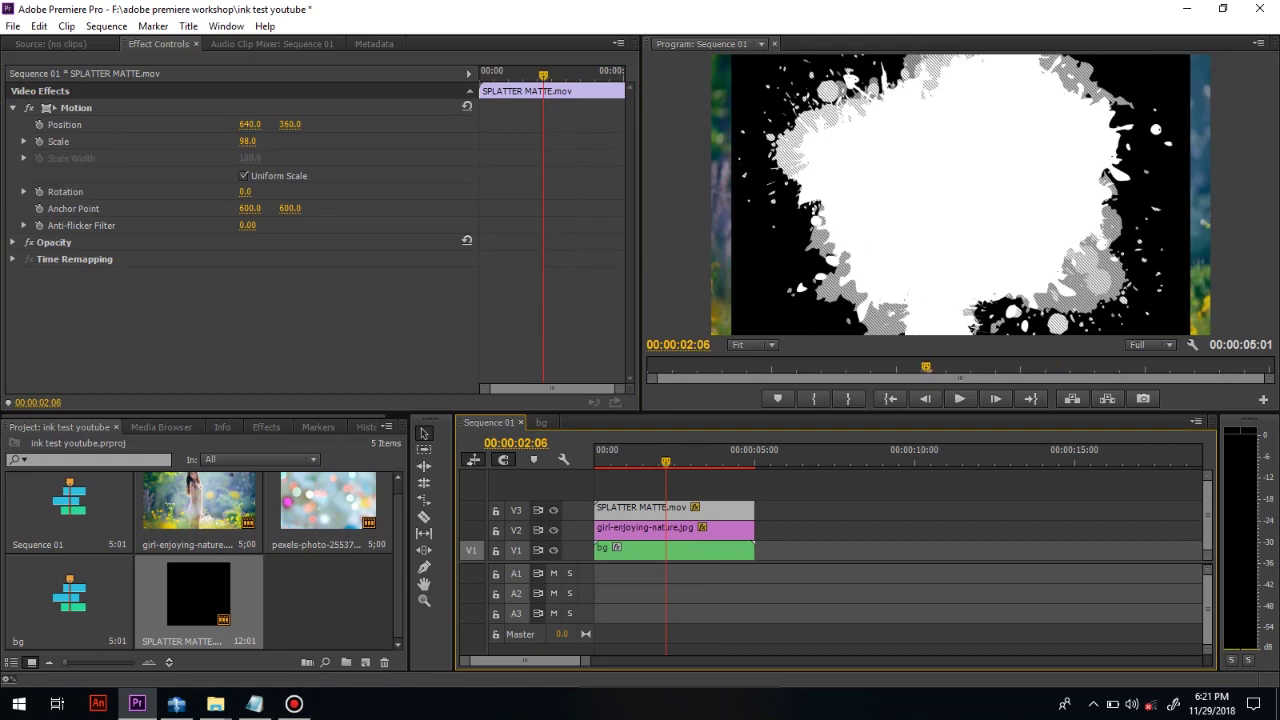
Find the Track Matte Key effect and apply it to the girl-enjoying-nature clip on V2
left_click(328, 603)
left_click(674, 531)
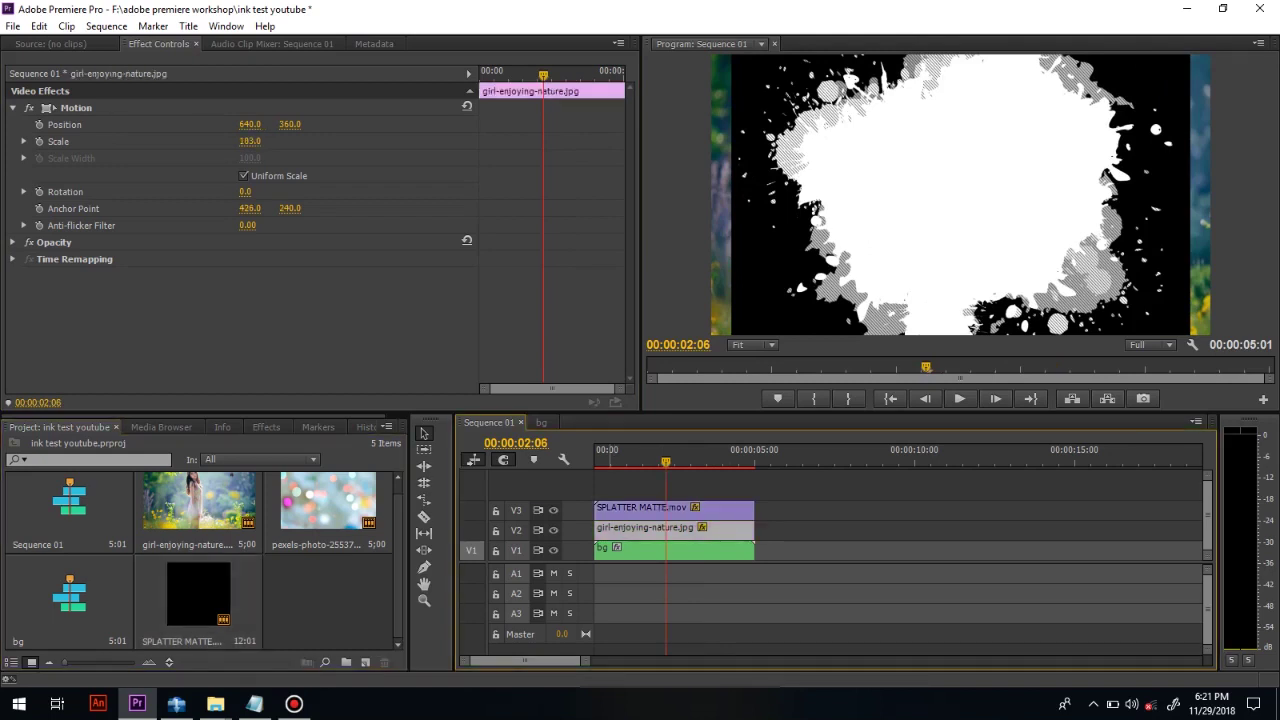
left_click(266, 427)
type("track")
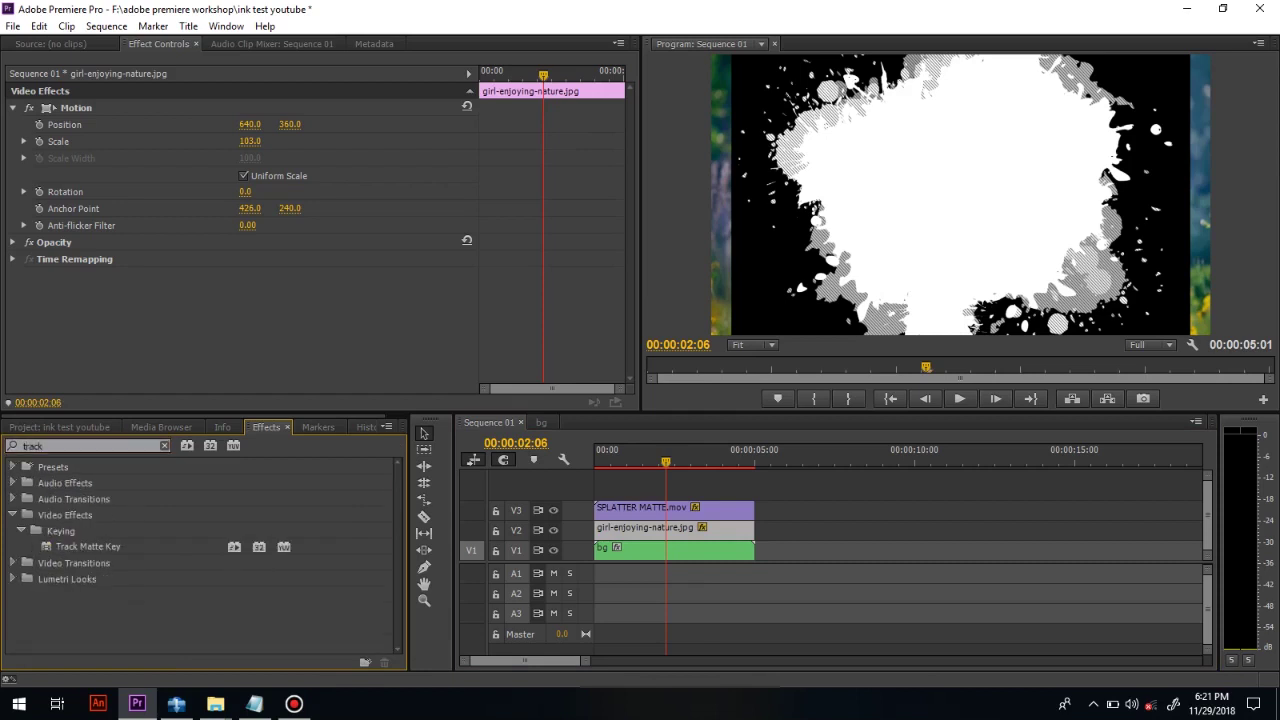
left_click(88, 546)
left_click_drag(598, 549, 675, 528)
Set the Track Matte Key's matte to Video 3 and composite using Matte Luma
left_click(270, 292)
left_click(290, 334)
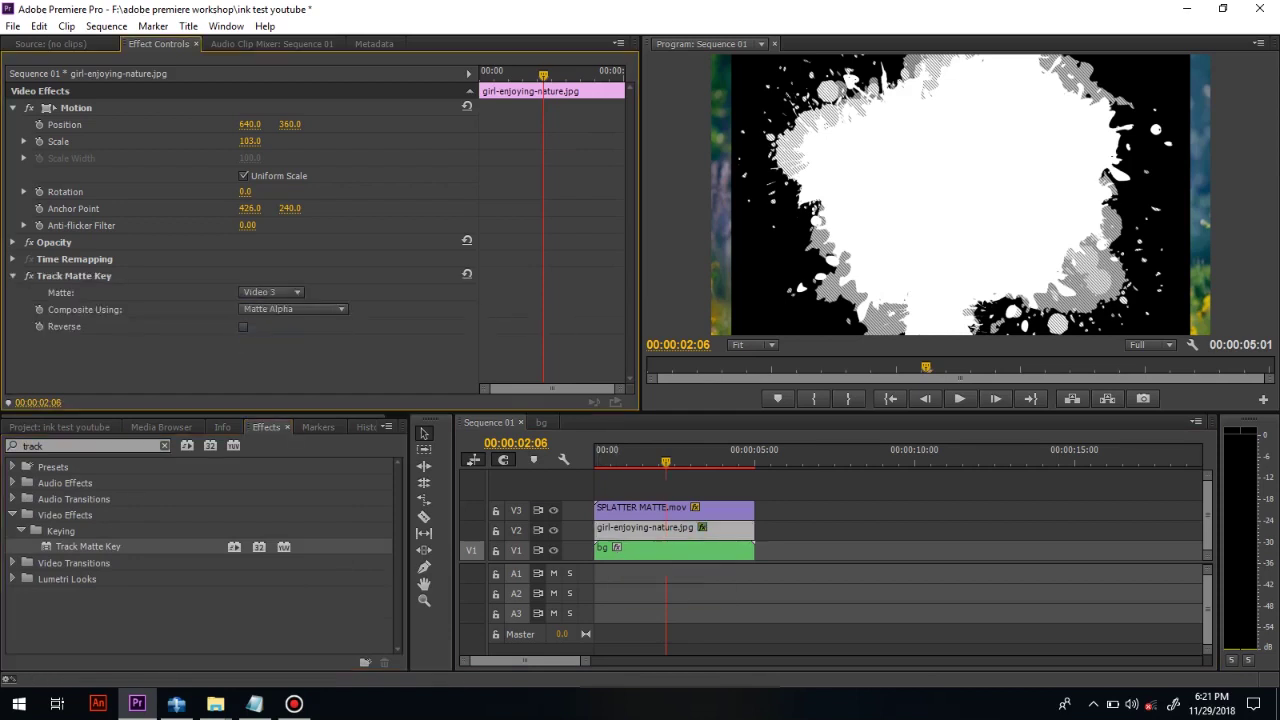
left_click(293, 309)
left_click(290, 343)
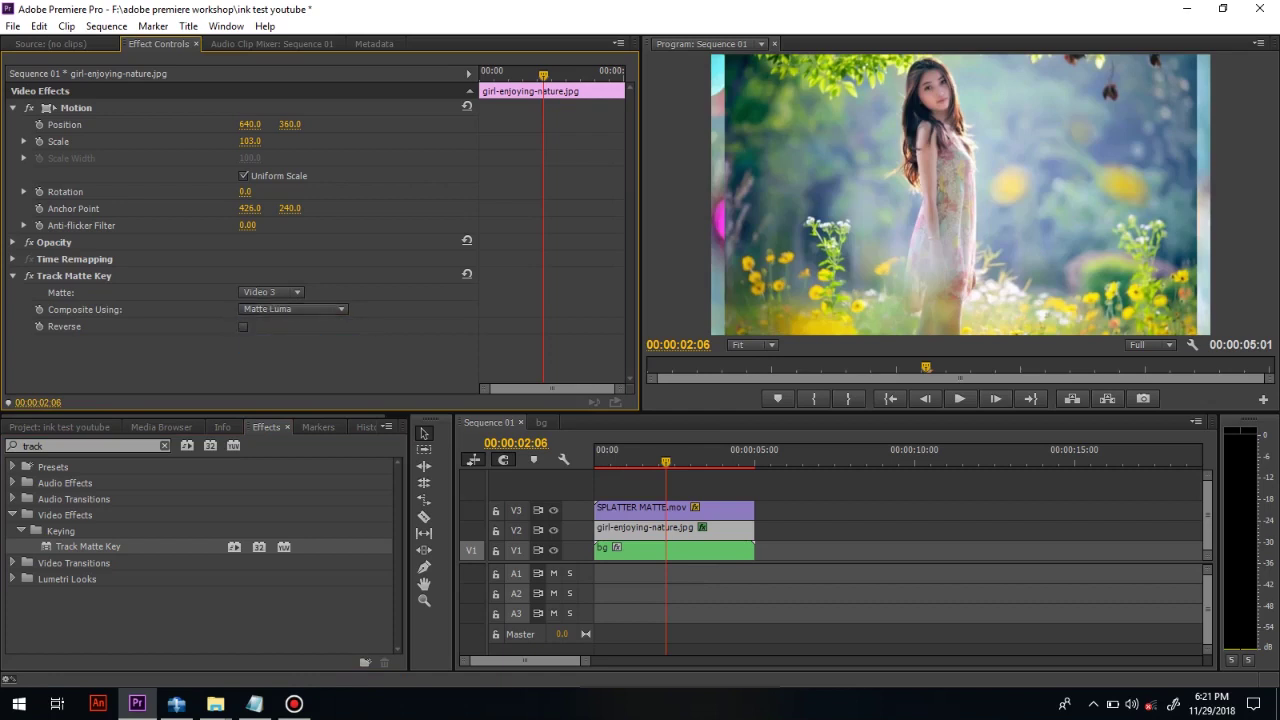
Play Sequence 01 from the start to examine the ink splatter reveal
left_click_drag(666, 461, 599, 461)
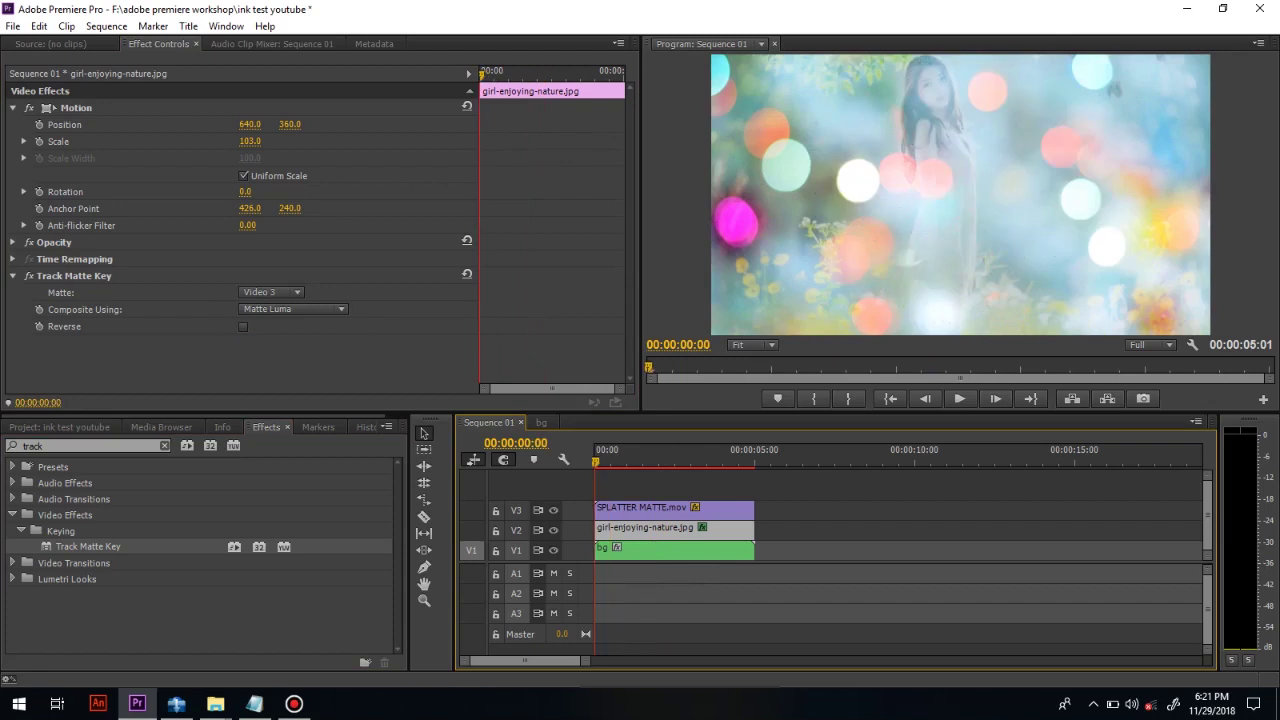
key("Right")
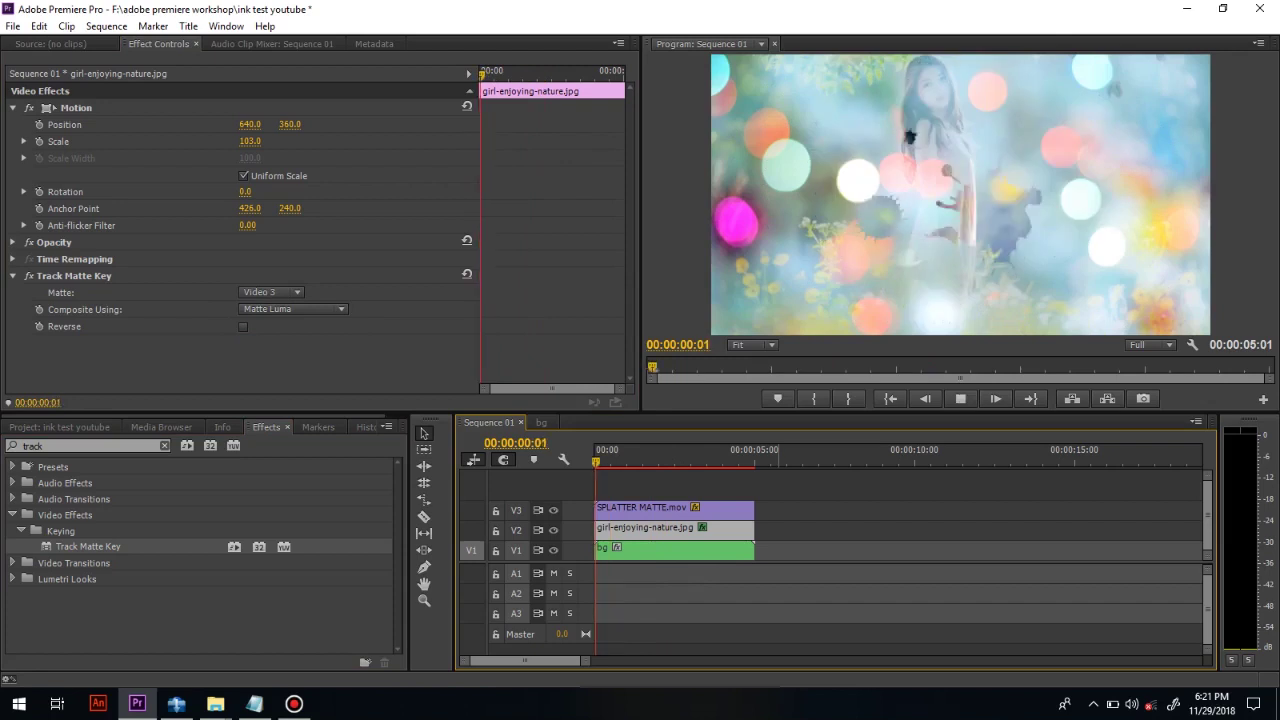
key("space")
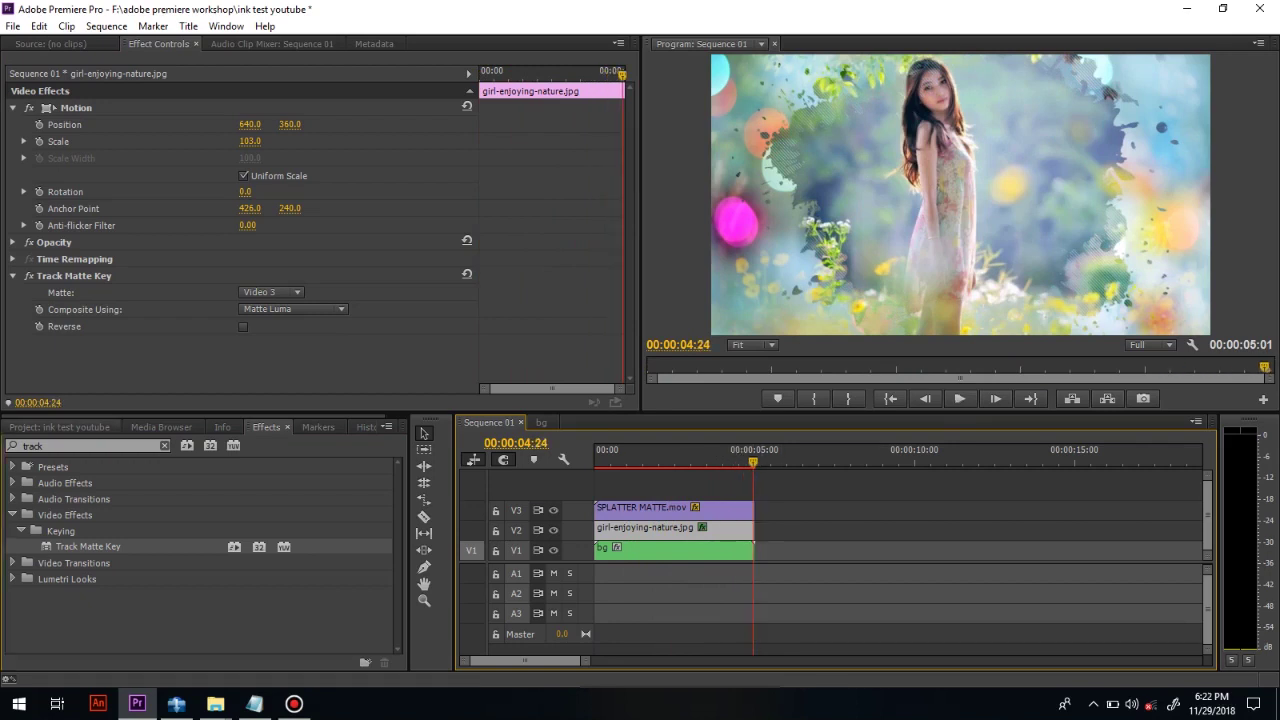
Import the pexels-photo-295771 picture from the images folder into the project
left_click(60, 427)
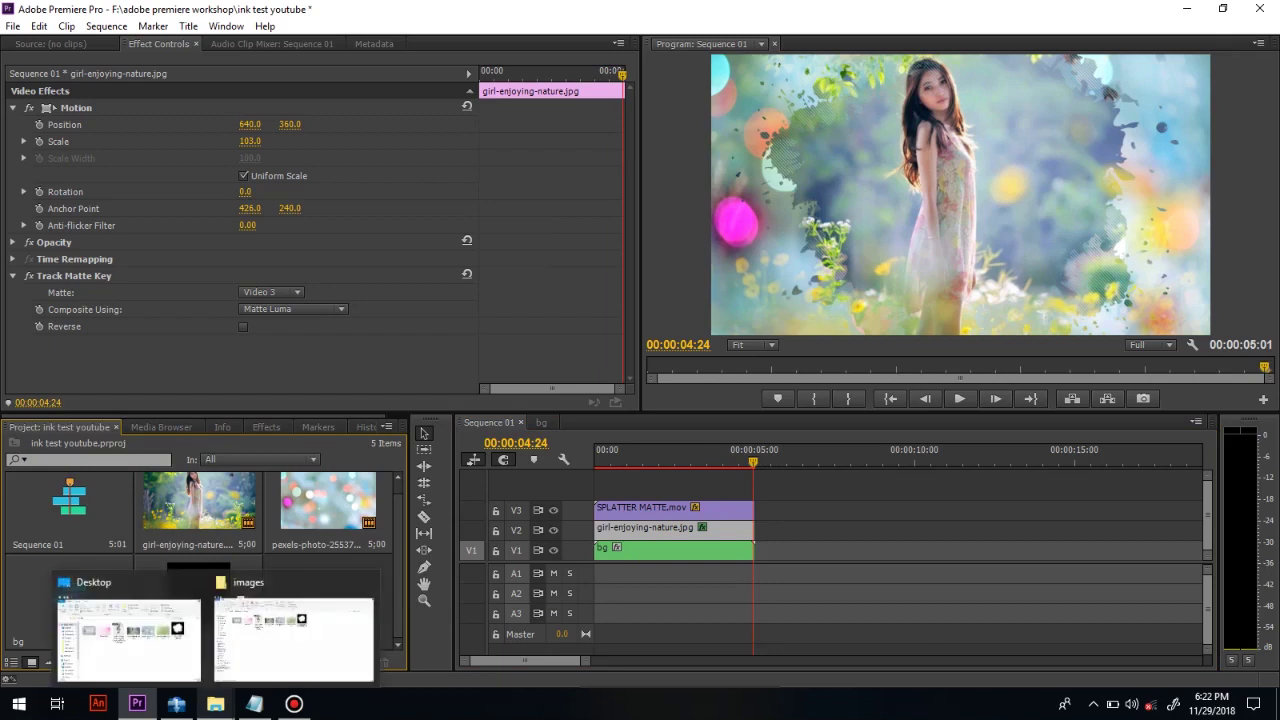
left_click(215, 704)
left_click(293, 635)
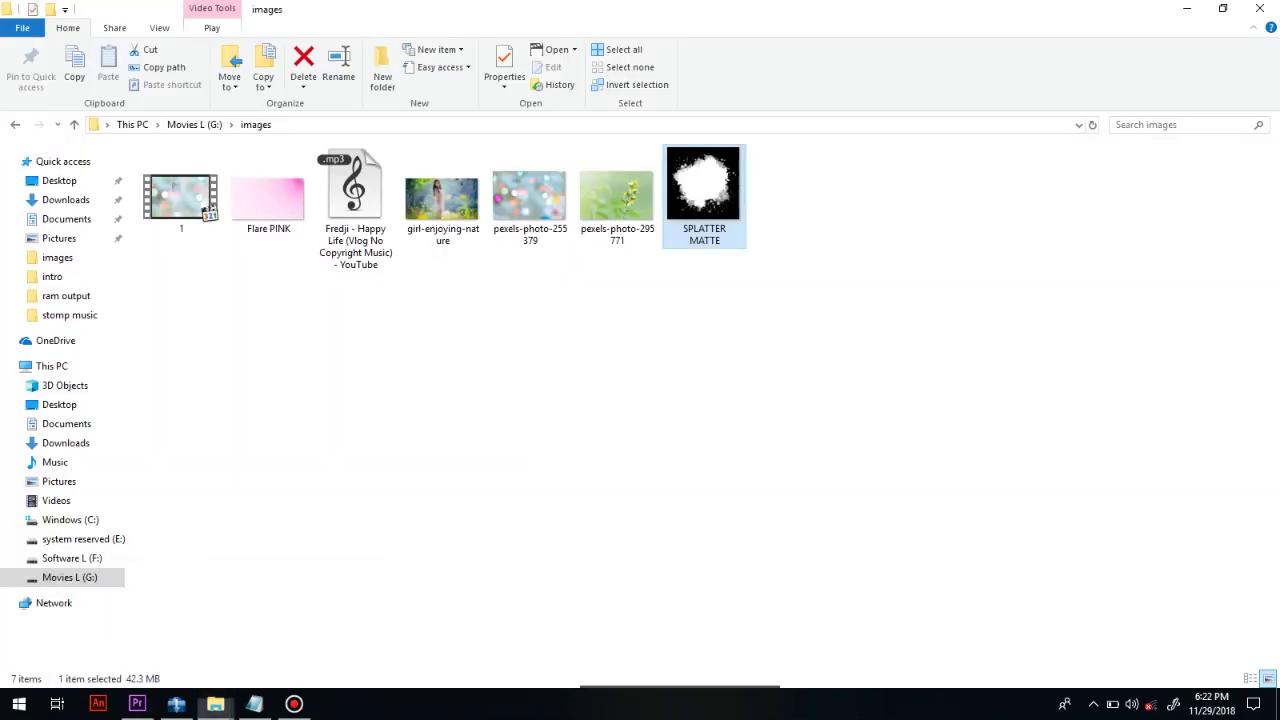
left_click(616, 195)
left_click_drag(616, 195, 316, 632)
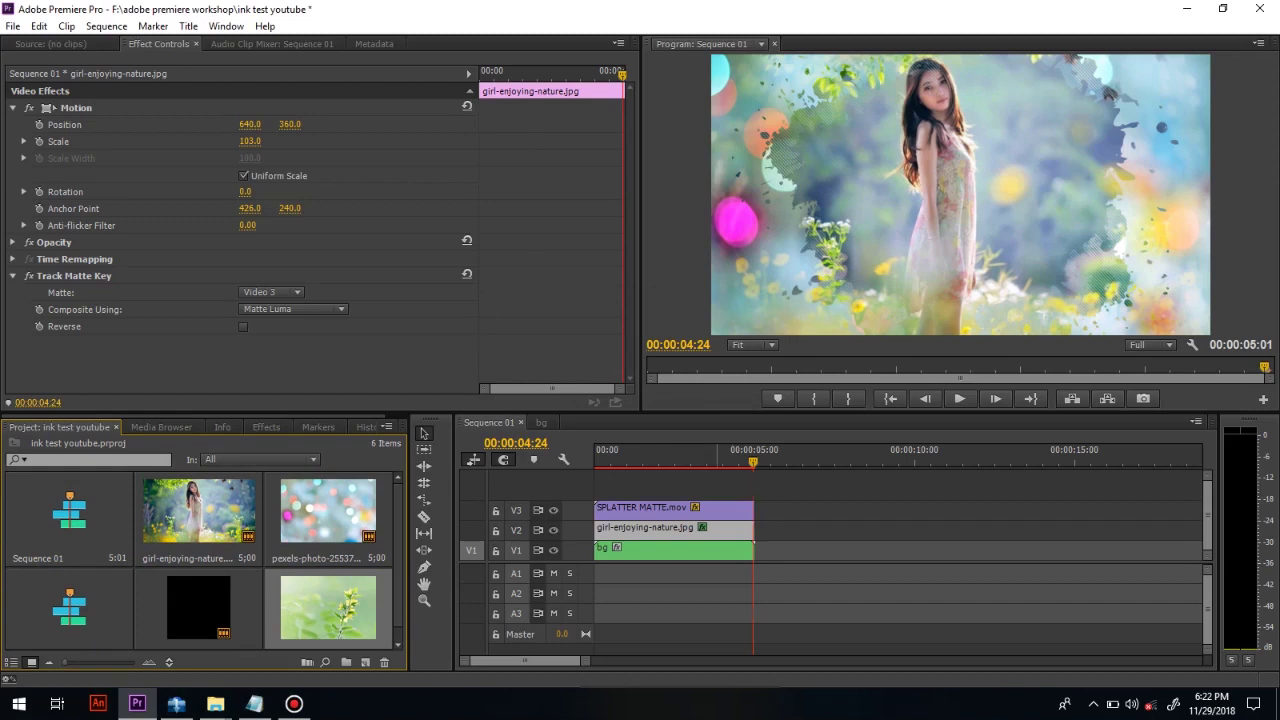
Place pexels-photo-295771 on V1 directly after the bg clip and another girl-enjoying-nature clip above it on V2
mouse_move(798, 560)
left_mouse_down()
mouse_move(756, 552)
mouse_move(797, 552)
left_mouse_up()
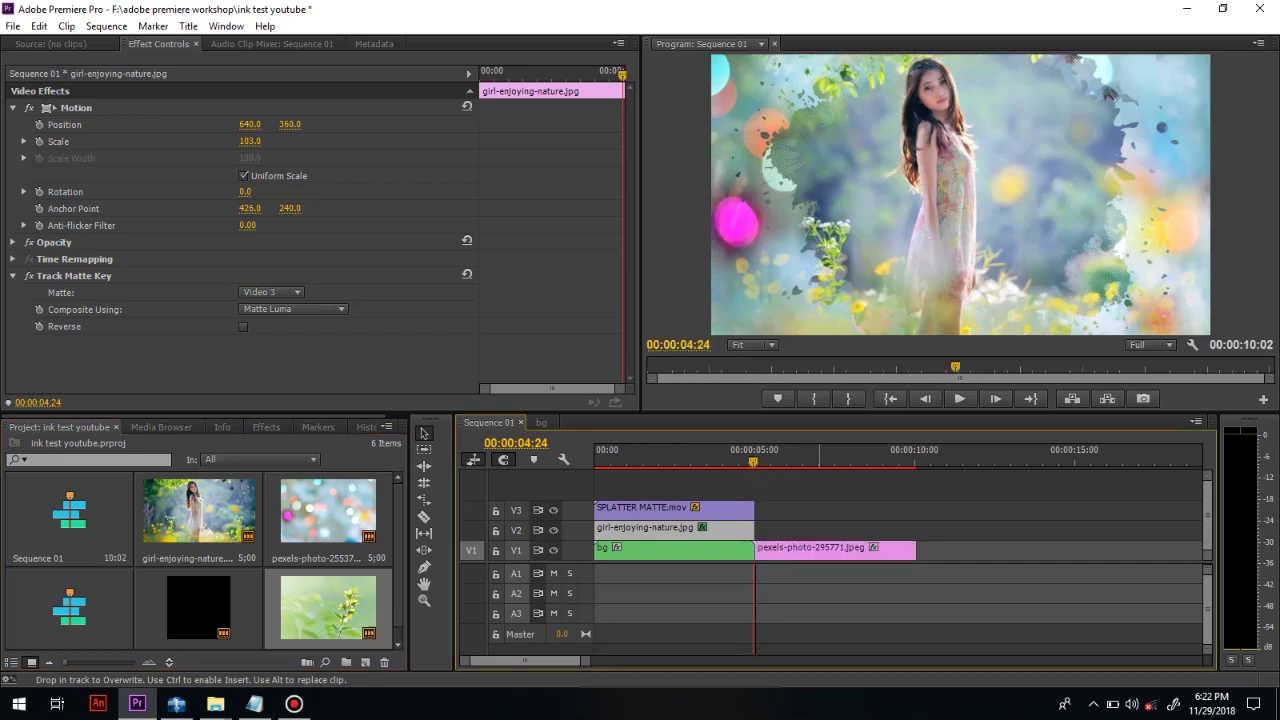
left_click_drag(198, 510, 808, 533)
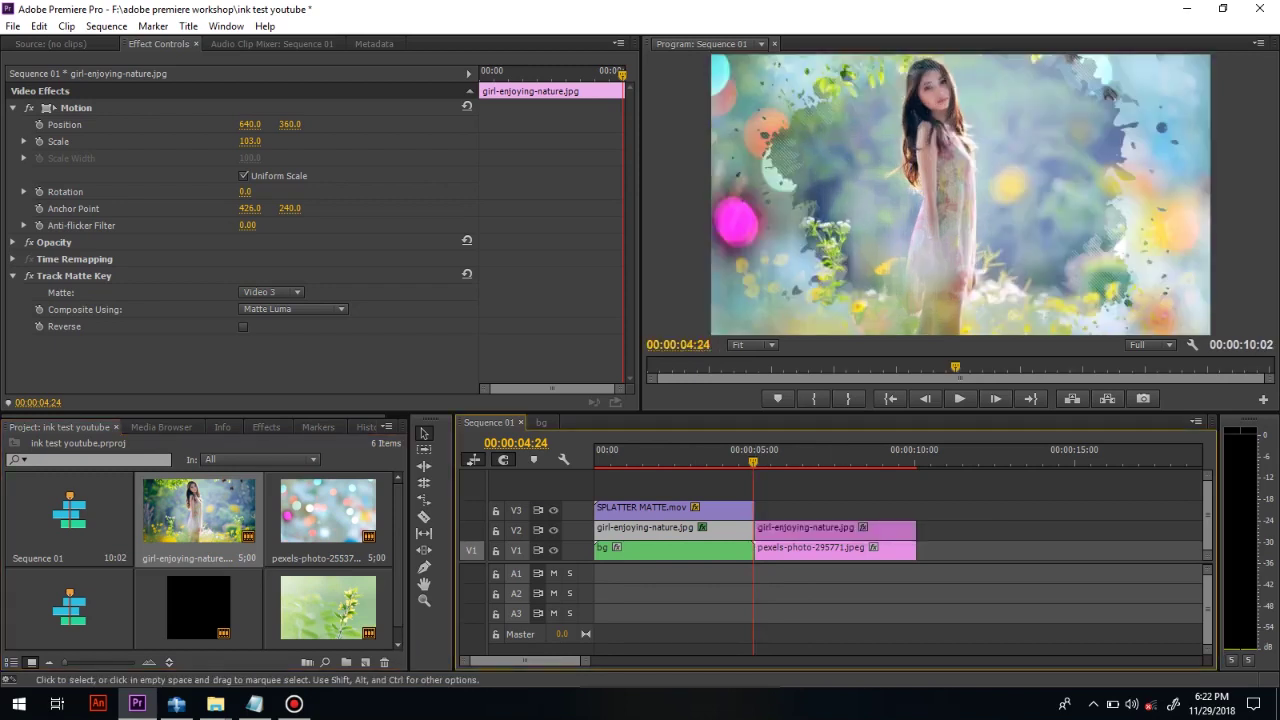
left_click_drag(754, 462, 766, 462)
Fit the second girl-enjoying-nature clip on V2 to the frame size and set its scale to 103
left_click(824, 533)
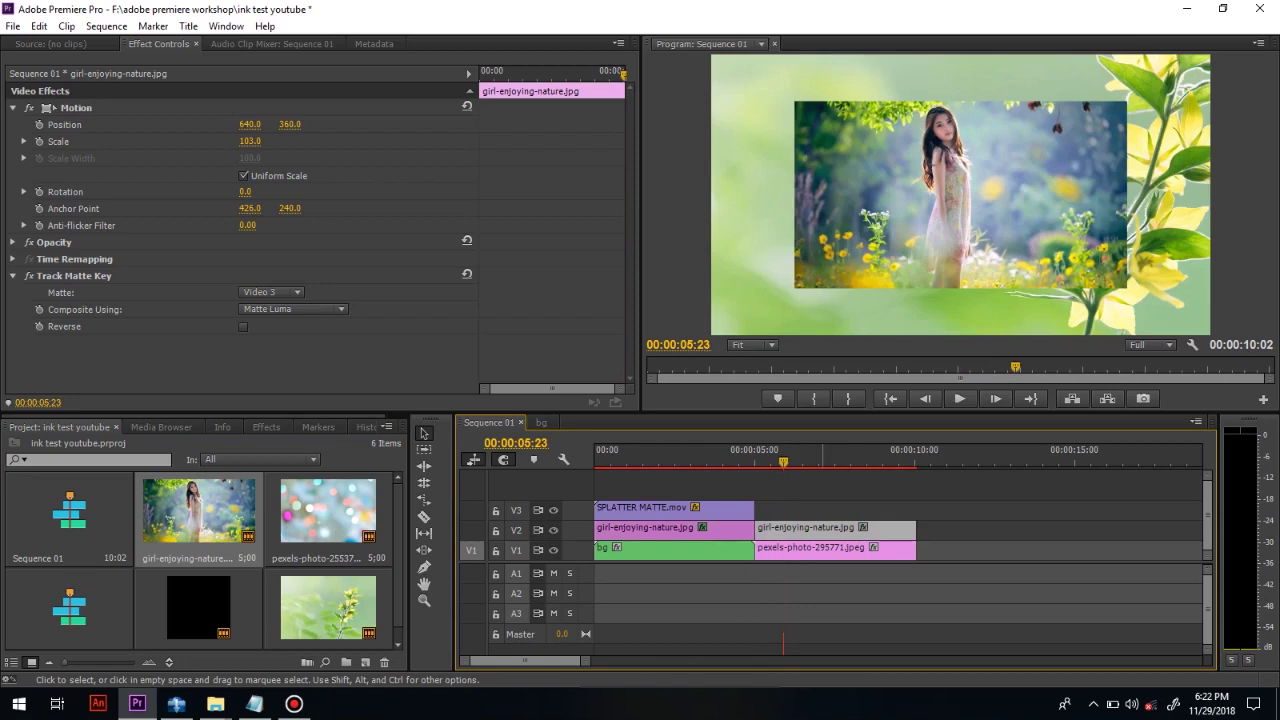
left_click(13, 108)
left_click(12, 107)
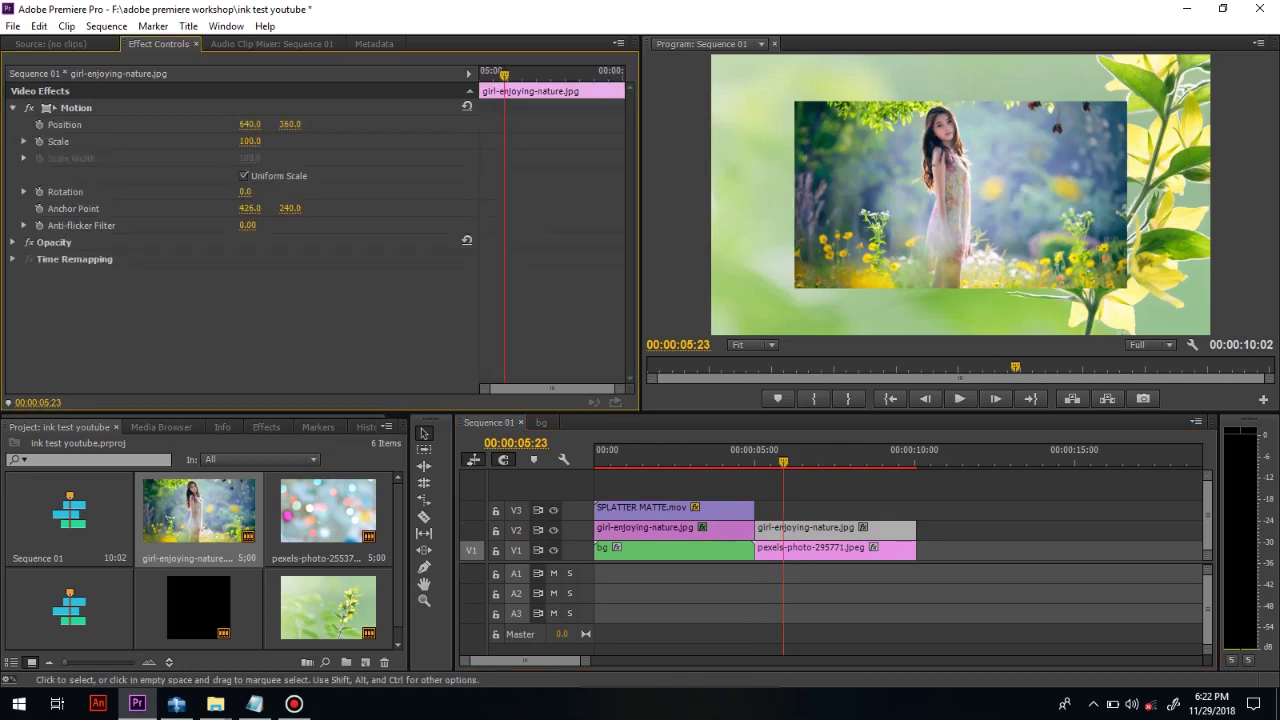
right_click(812, 530)
left_click(880, 502)
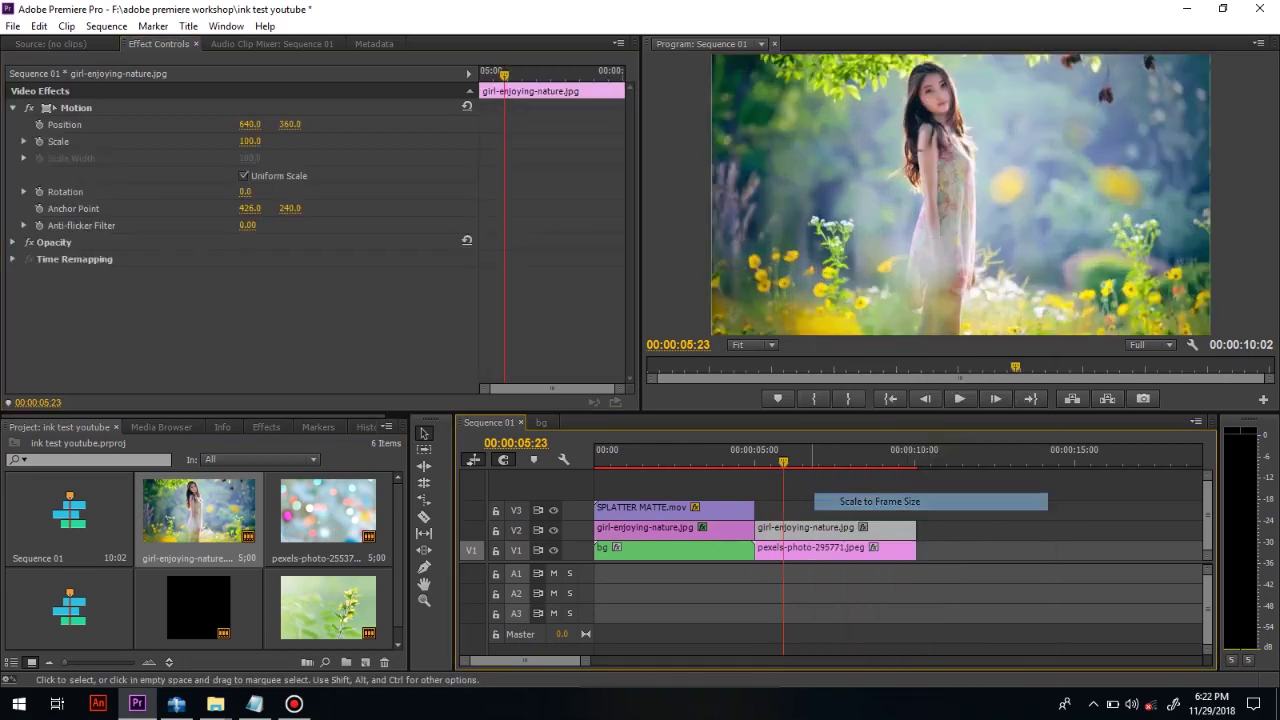
left_click(250, 141)
type("103")
key("Return")
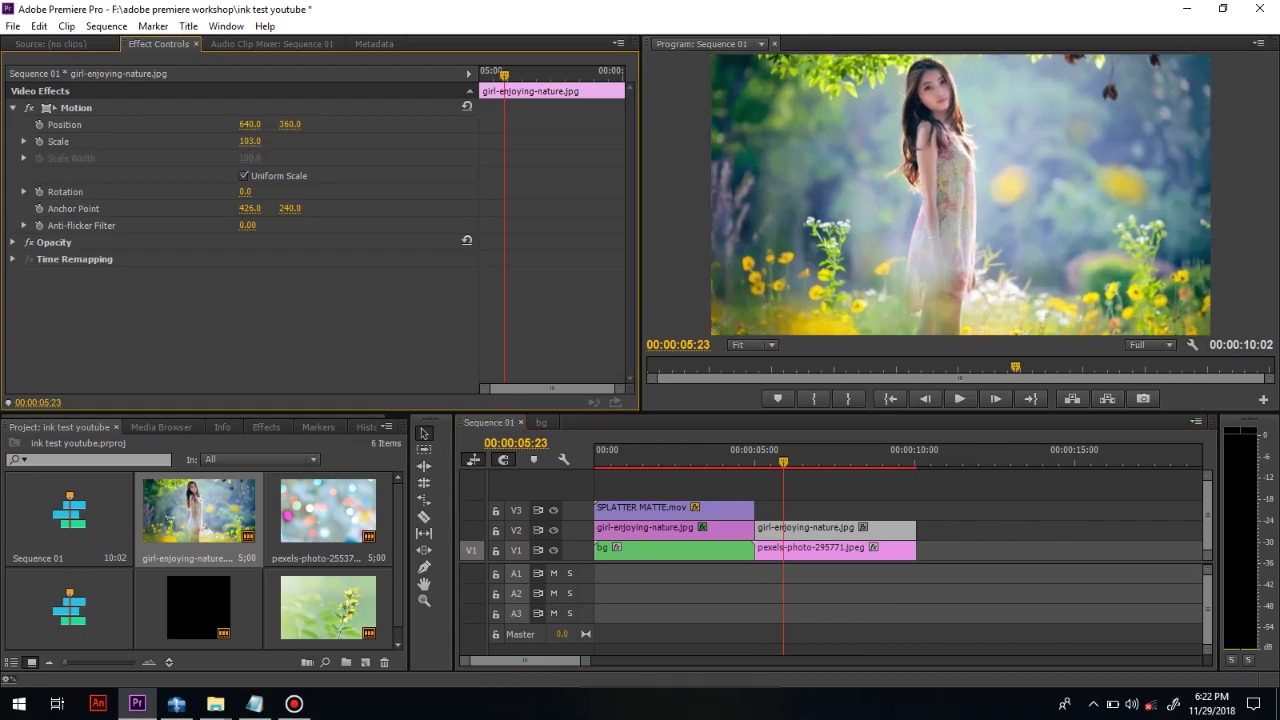
Select the pexels-photo-295771 clip and hide track V2 to expose the picture beneath
left_click(801, 552)
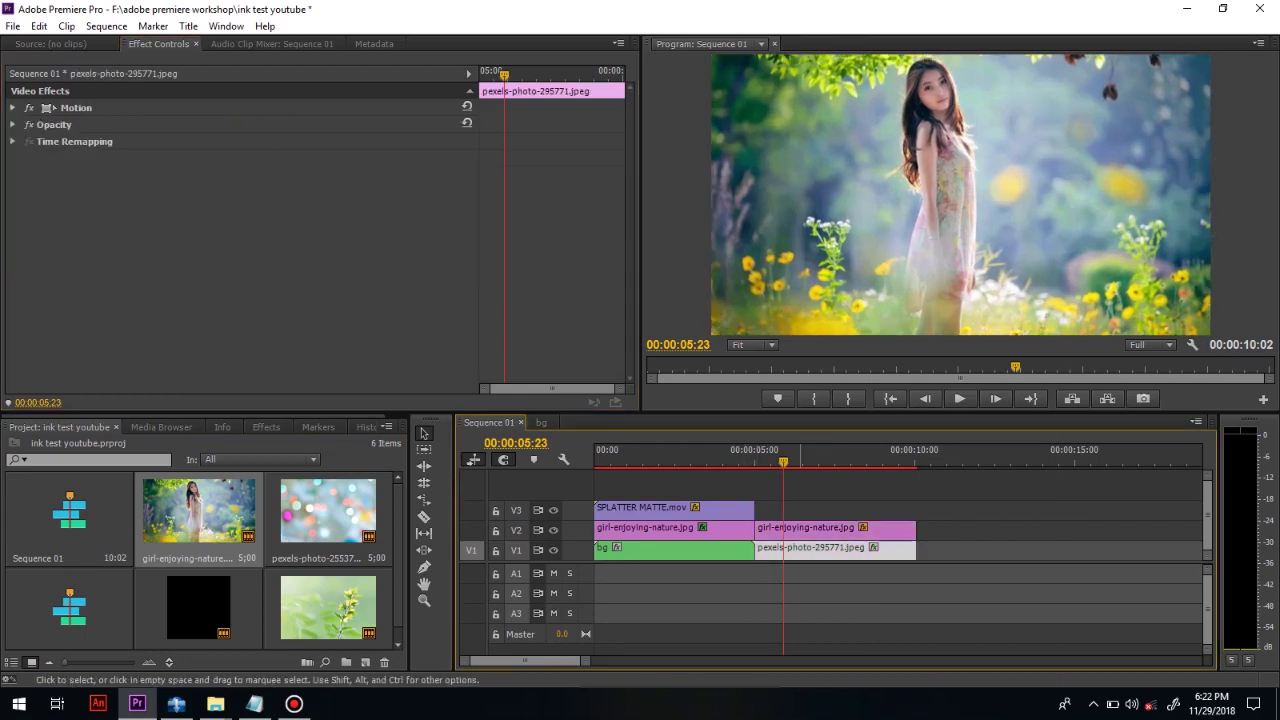
left_click(553, 531)
left_click(553, 531)
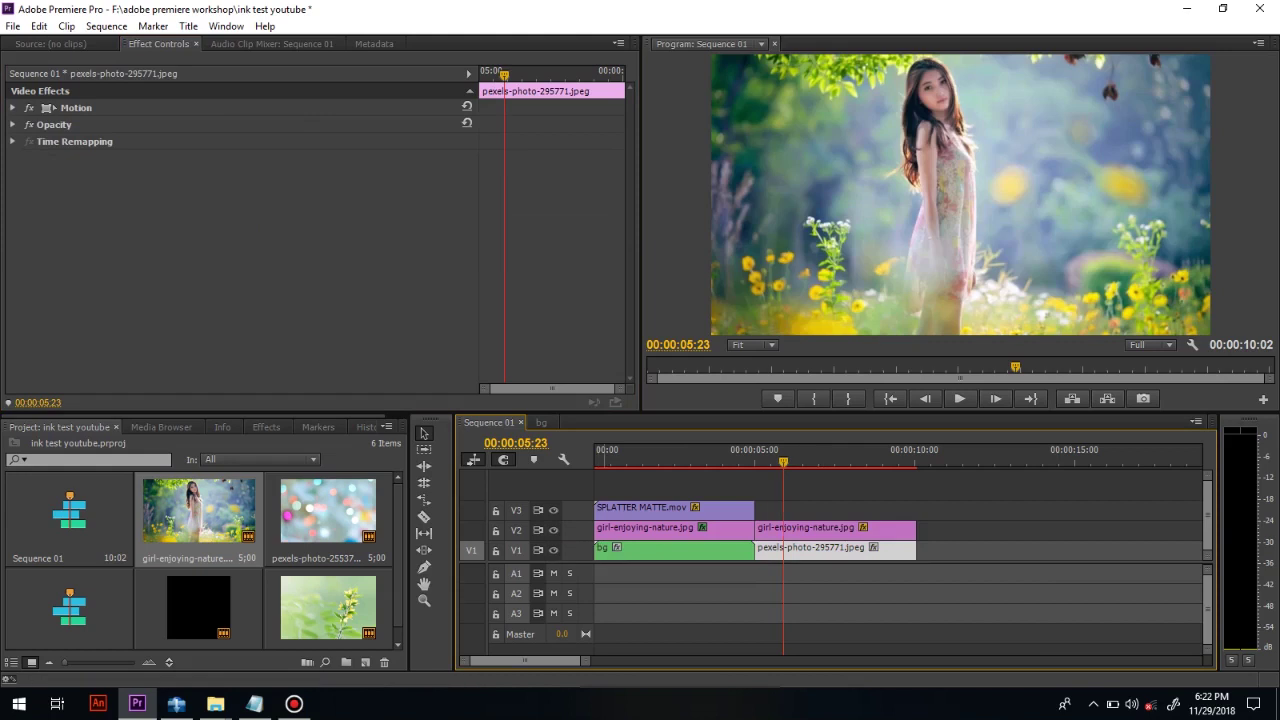
left_click(553, 530)
Try scaling the pexels-photo-295771 clip to the frame size, and undo the change
right_click(840, 548)
left_click(860, 502)
key("ctrl+z")
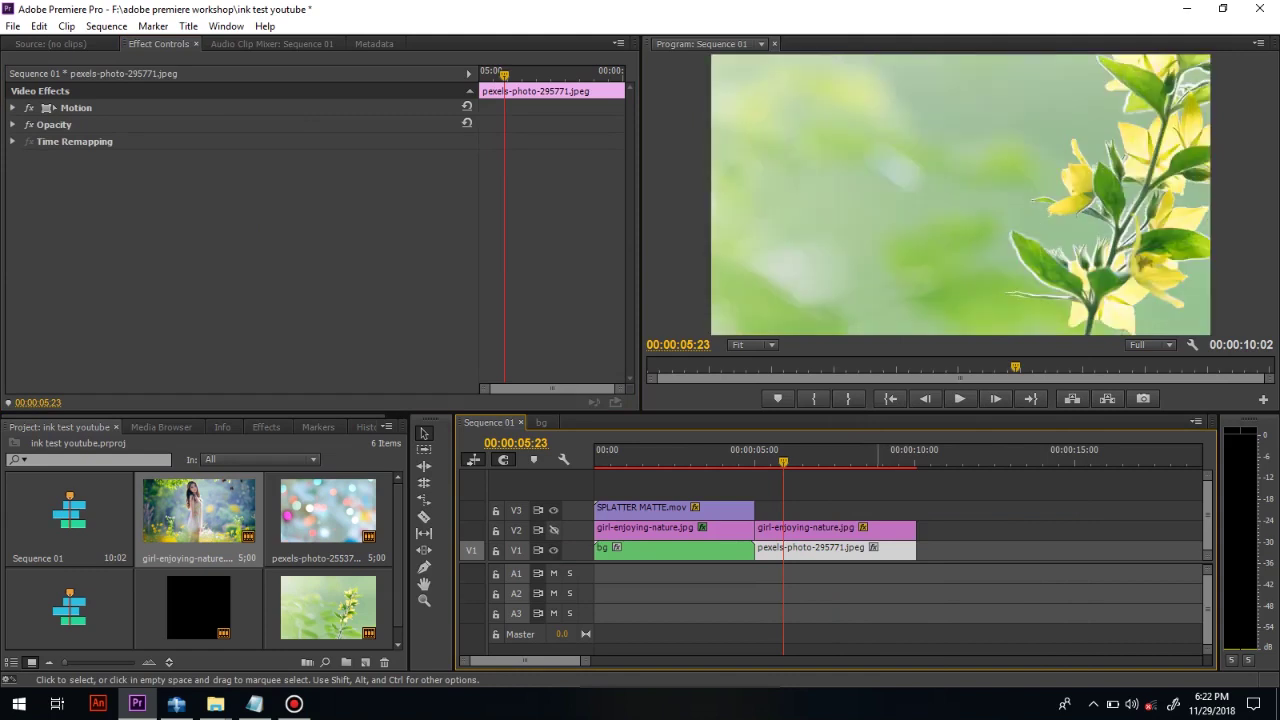
Nest the second girl-enjoying-nature clip and the pexels-photo-295771 clip into one sequence named bg 2
left_click(829, 530)
left_click_drag(943, 512, 851, 577)
right_click(831, 530)
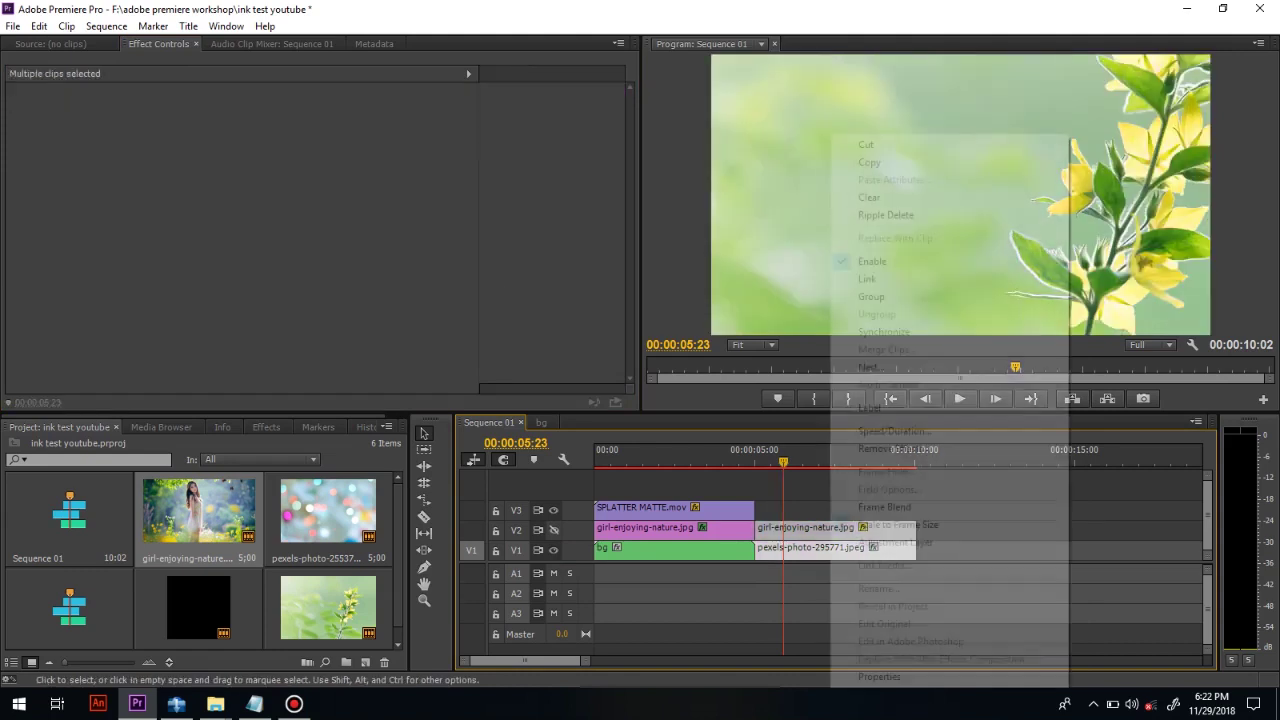
left_click(872, 367)
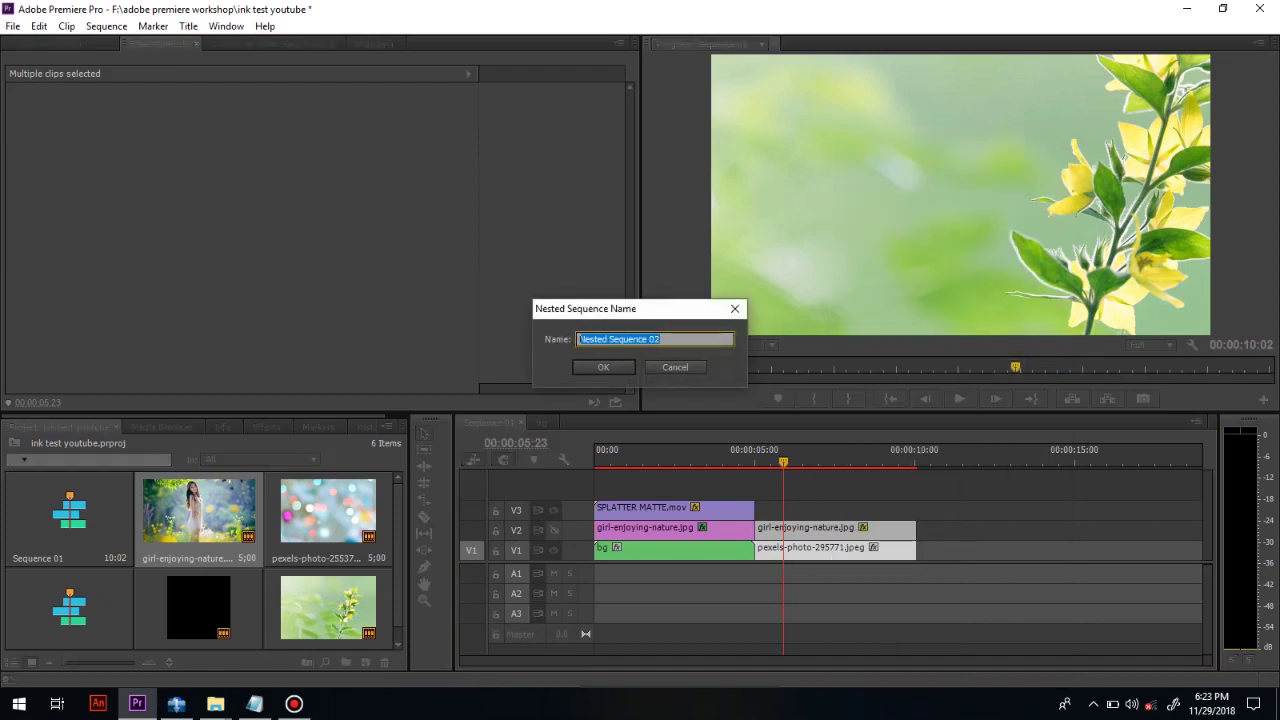
key("Return")
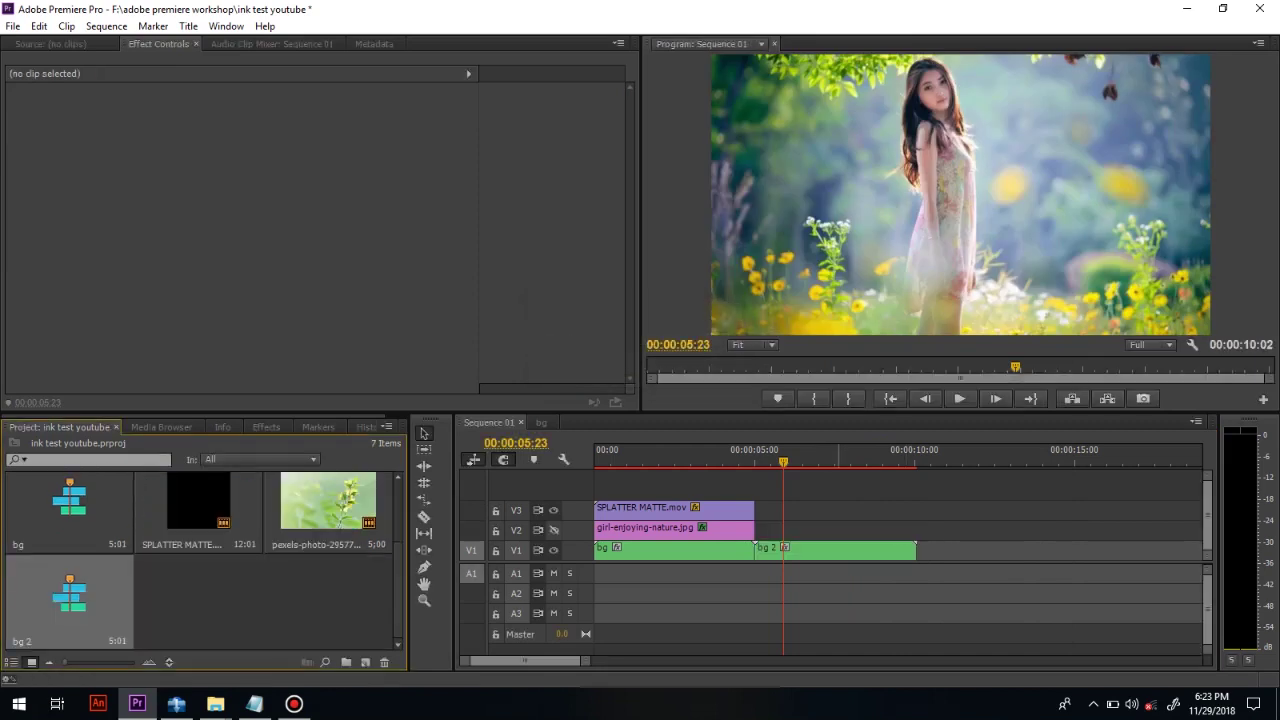
Open the nested bg 2 sequence and set the girl-enjoying-nature clip's blend mode to Soft Light
double_click(830, 549)
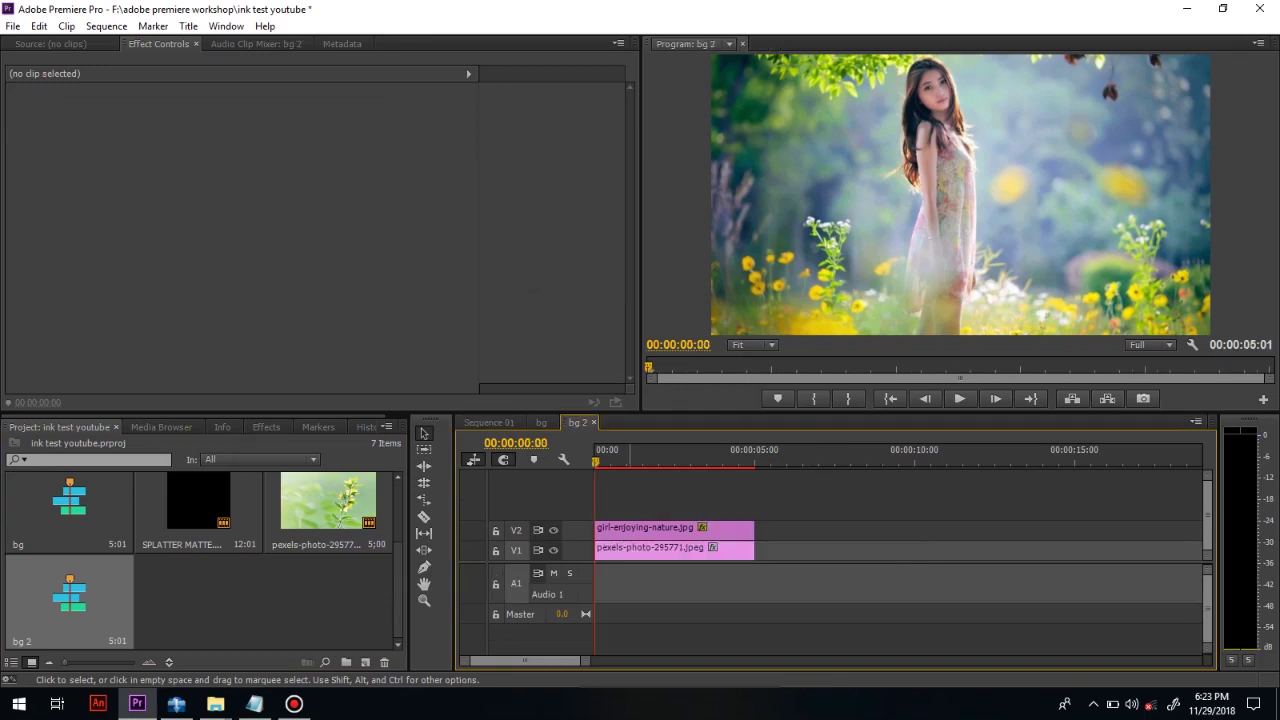
left_click(630, 533)
left_click(13, 242)
left_click(318, 276)
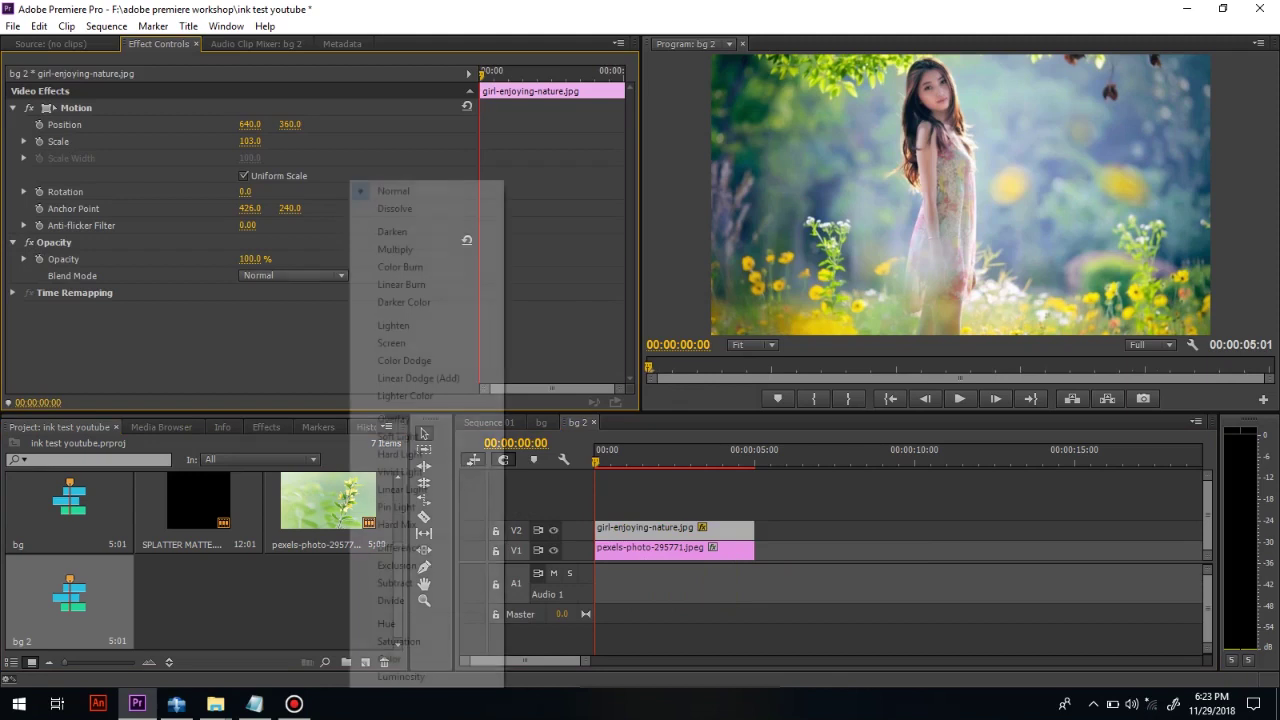
left_click(400, 437)
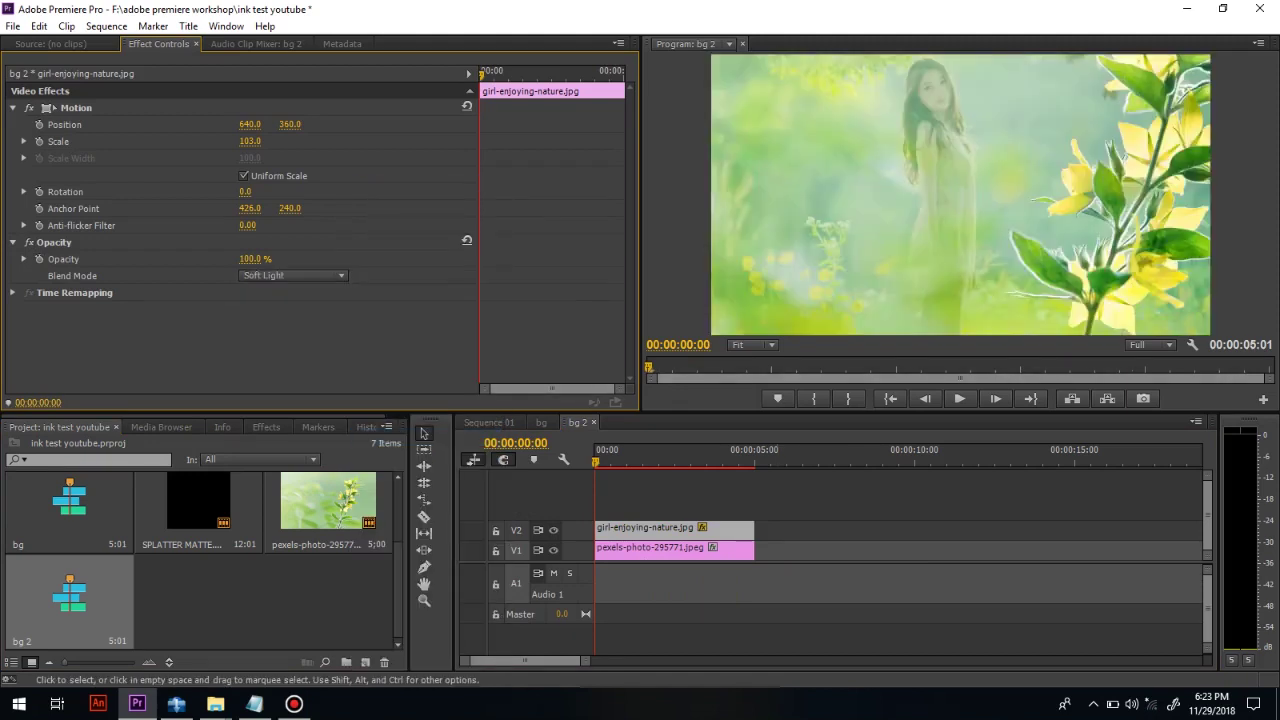
Return to Sequence 01 and place another girl-enjoying-nature clip on V2 above the bg 2 clip
left_click(489, 422)
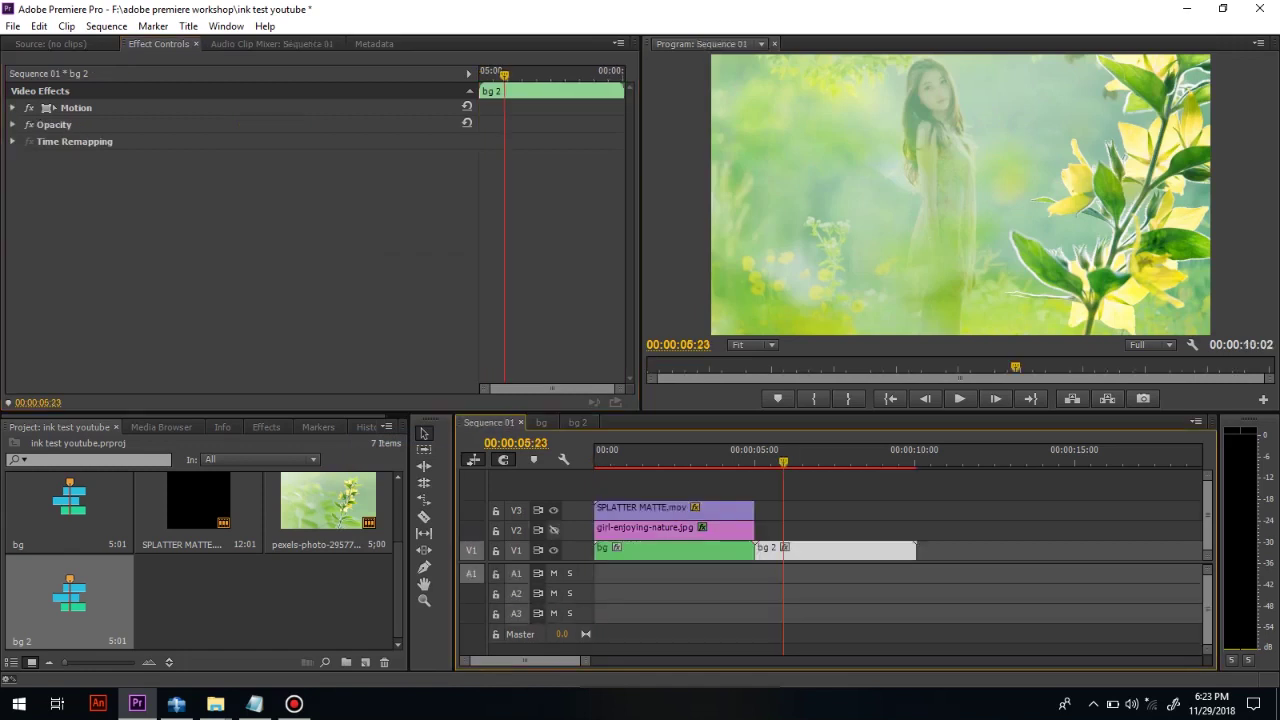
scroll(199, 540, "up", 3)
left_click_drag(199, 512, 764, 532)
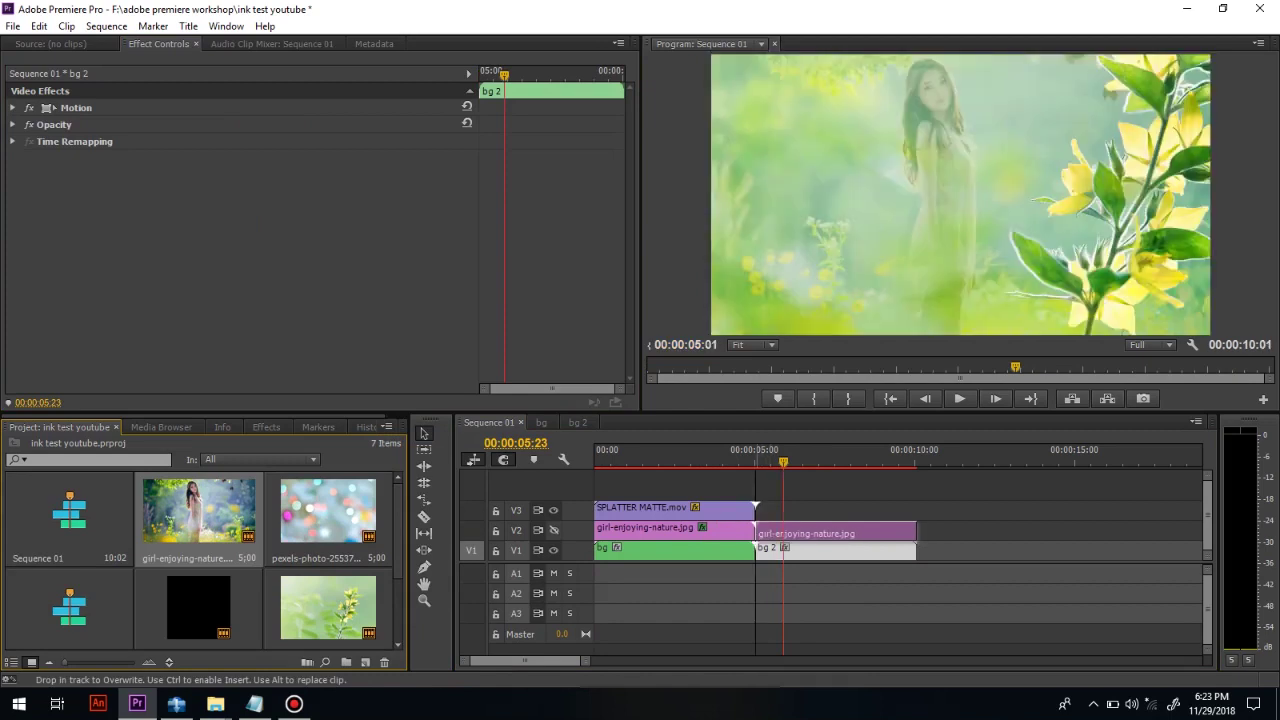
Turn on V2's track output, fit the second girl-enjoying-nature clip to the frame size, and set its scale to 103
left_click(798, 530)
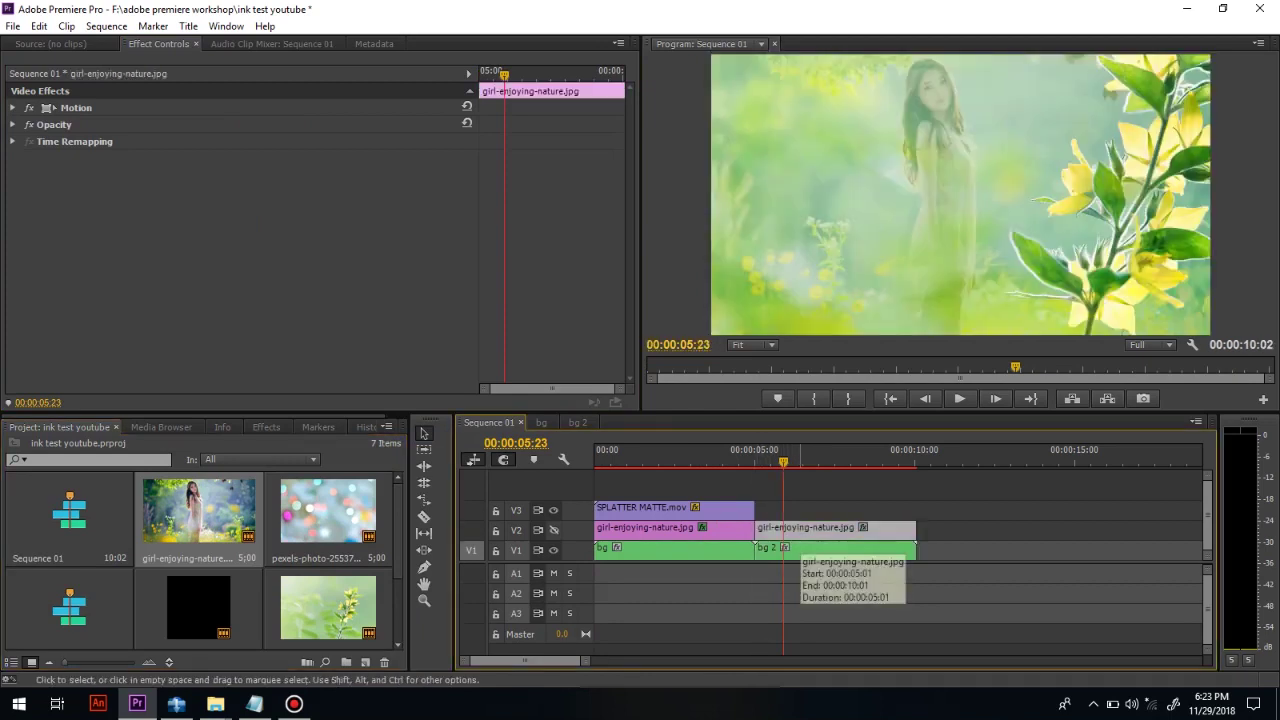
left_click(553, 530)
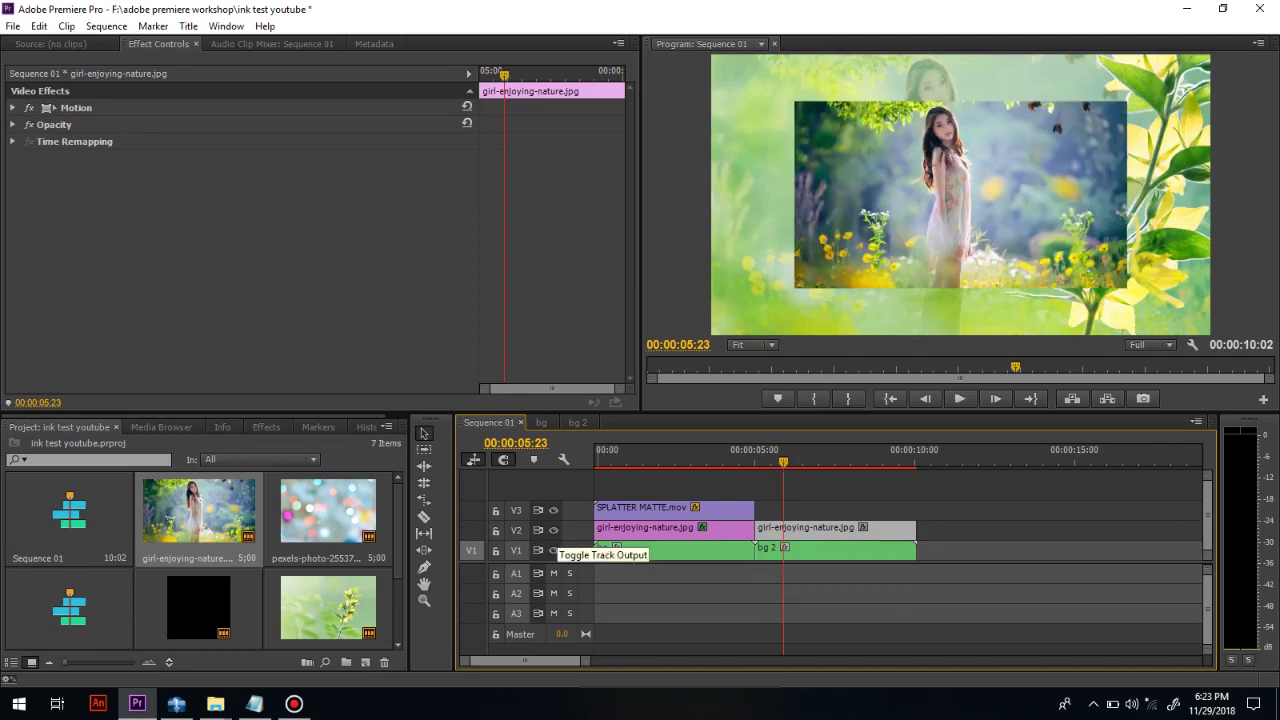
left_click(13, 108)
right_click(832, 528)
left_click(900, 501)
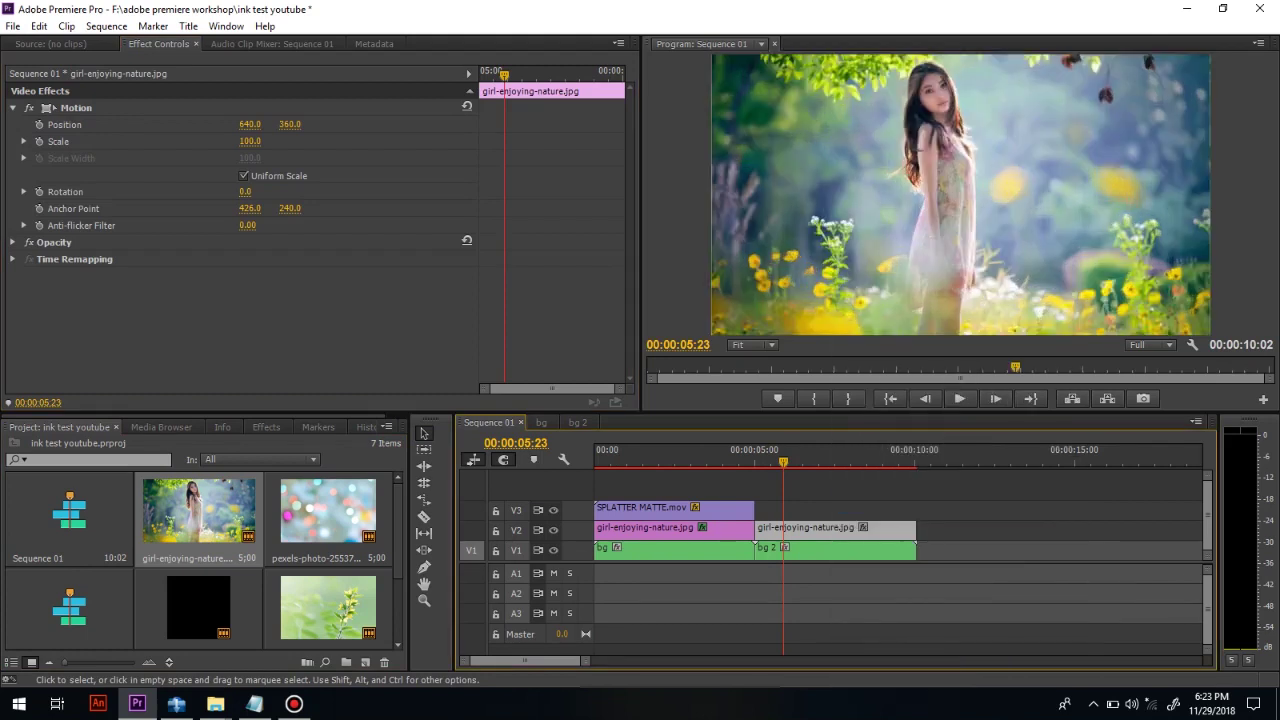
left_click(250, 141)
key("Return")
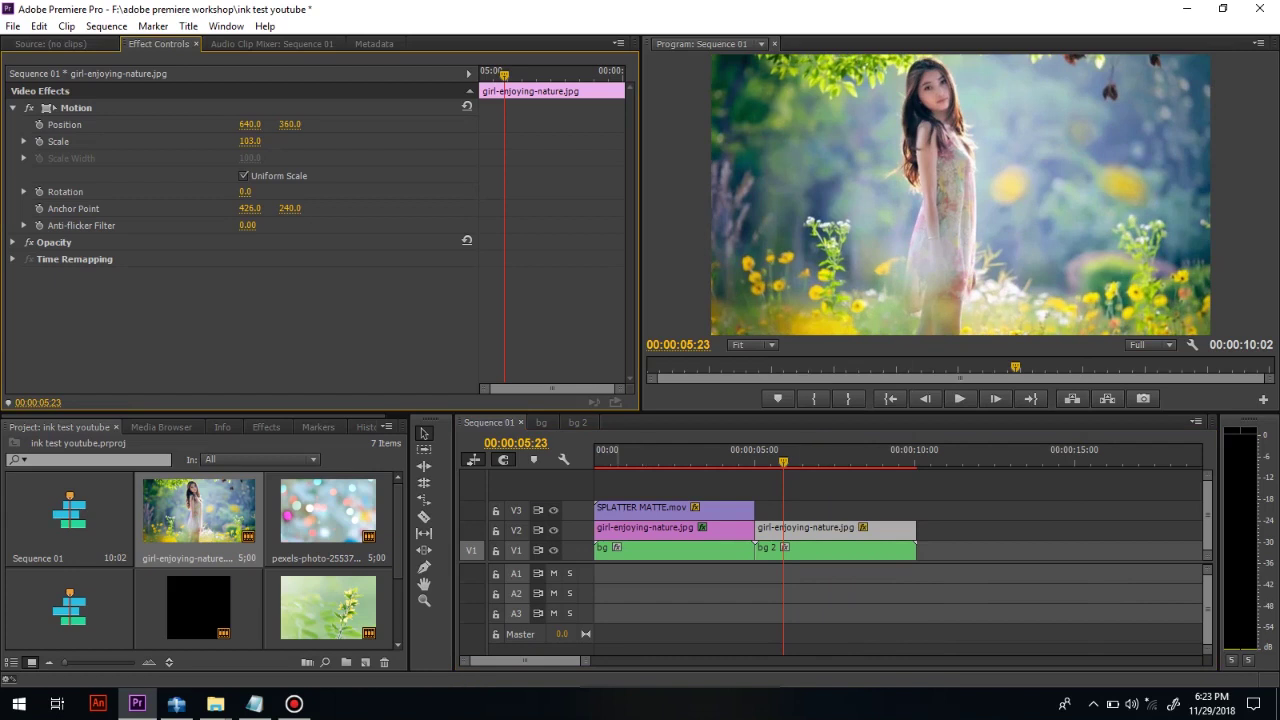
Try placing SPLATTER MATTE.mov from the project on V3 above the second girl-enjoying-nature clip, and remove it
left_click(266, 427)
left_click(62, 427)
scroll(200, 560, "down", 2)
scroll(200, 530, "down", 1)
left_click(199, 510)
left_click_drag(198, 500, 775, 513)
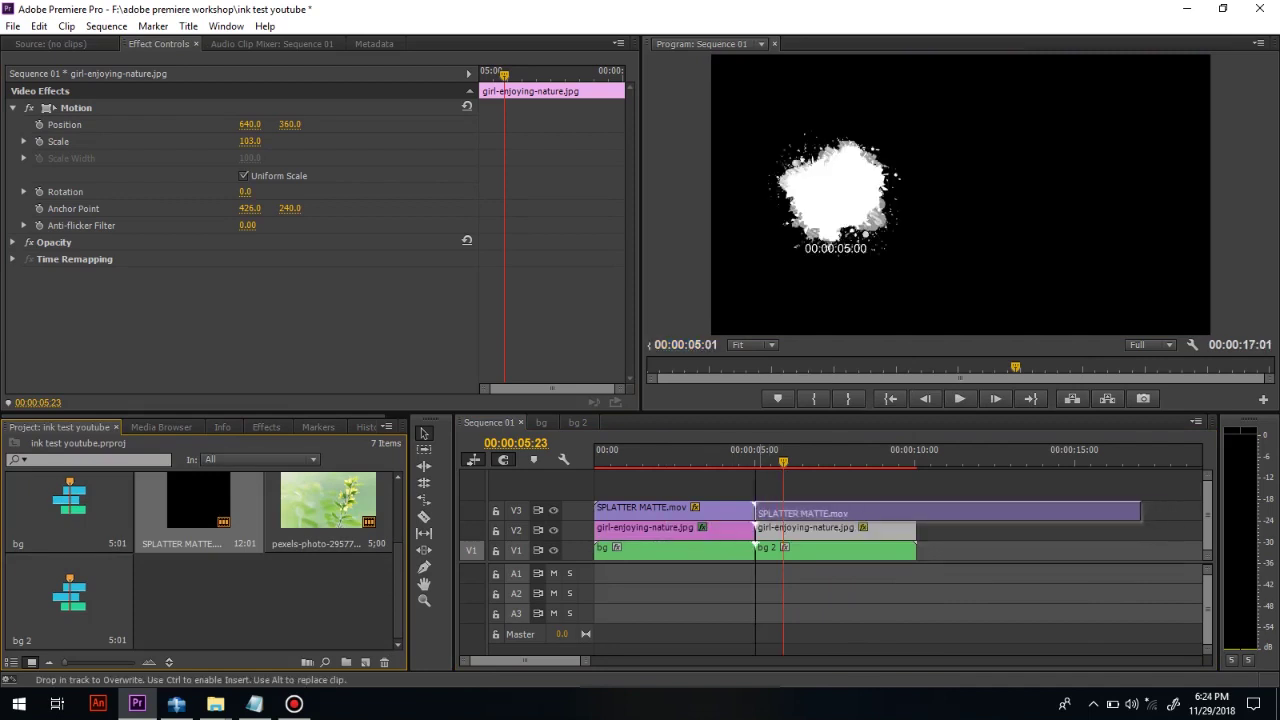
left_click_drag(775, 513, 775, 513)
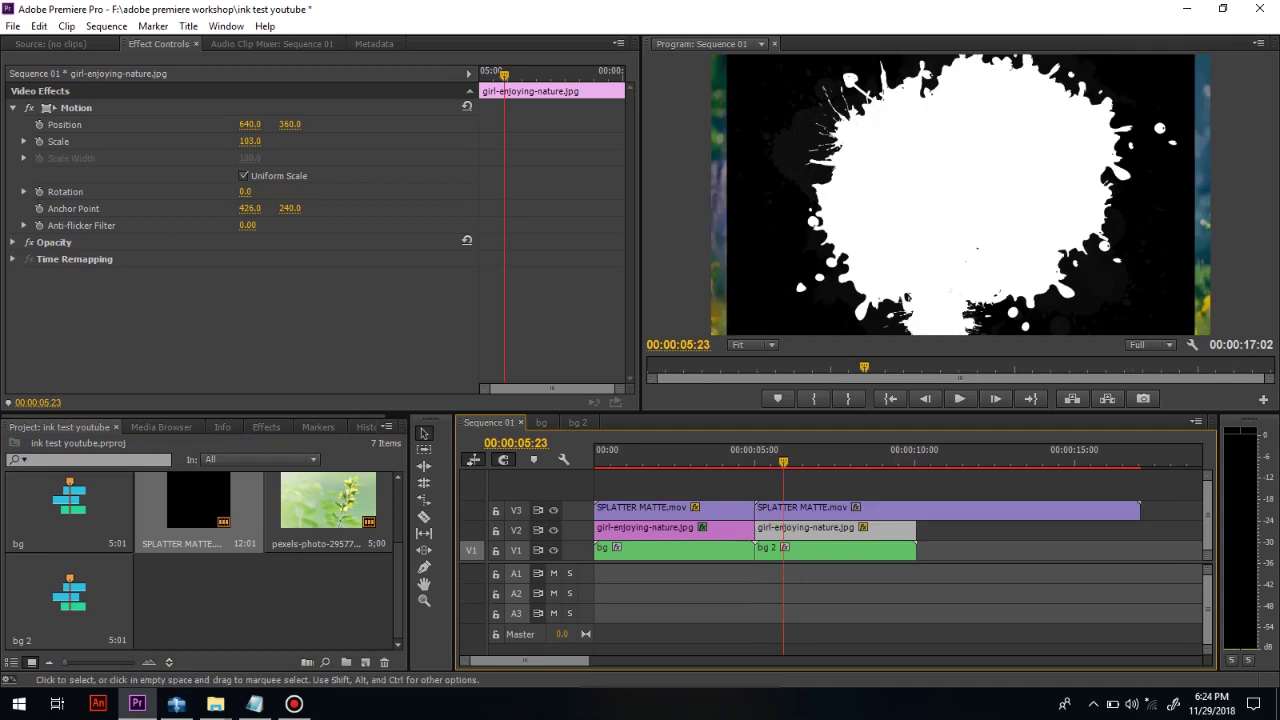
key("Delete")
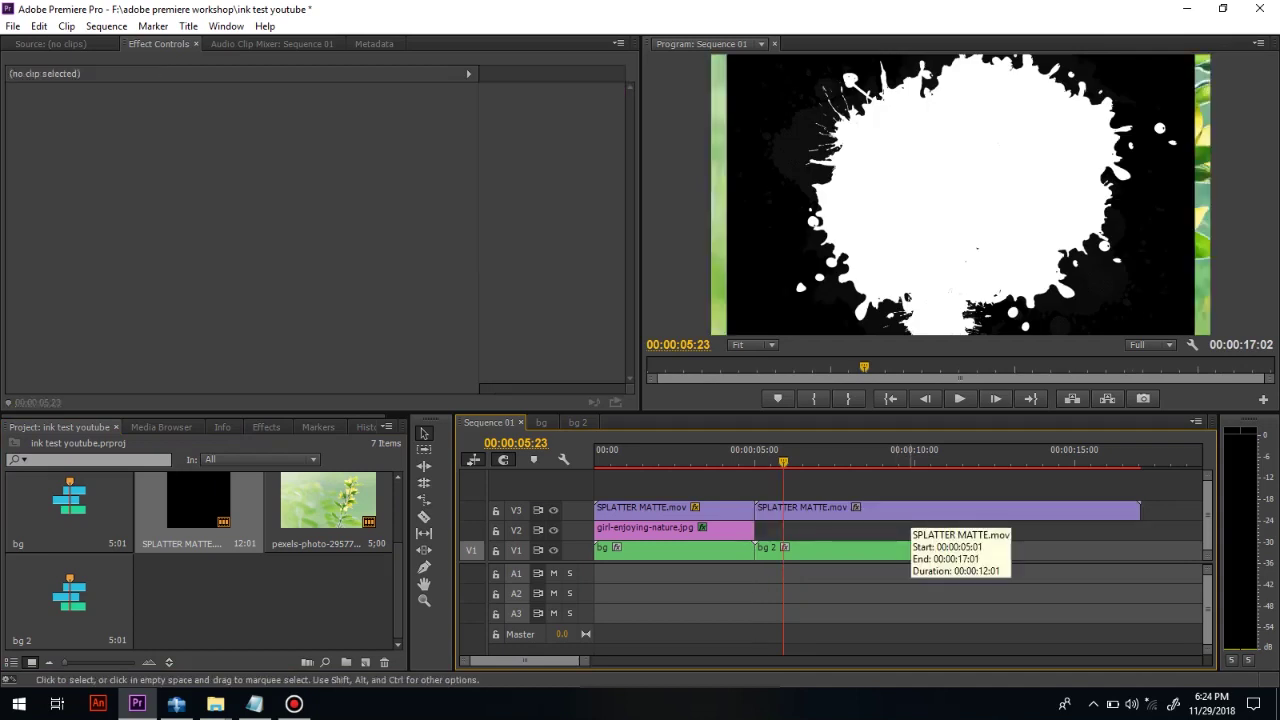
key("ctrl+z")
left_click(844, 511)
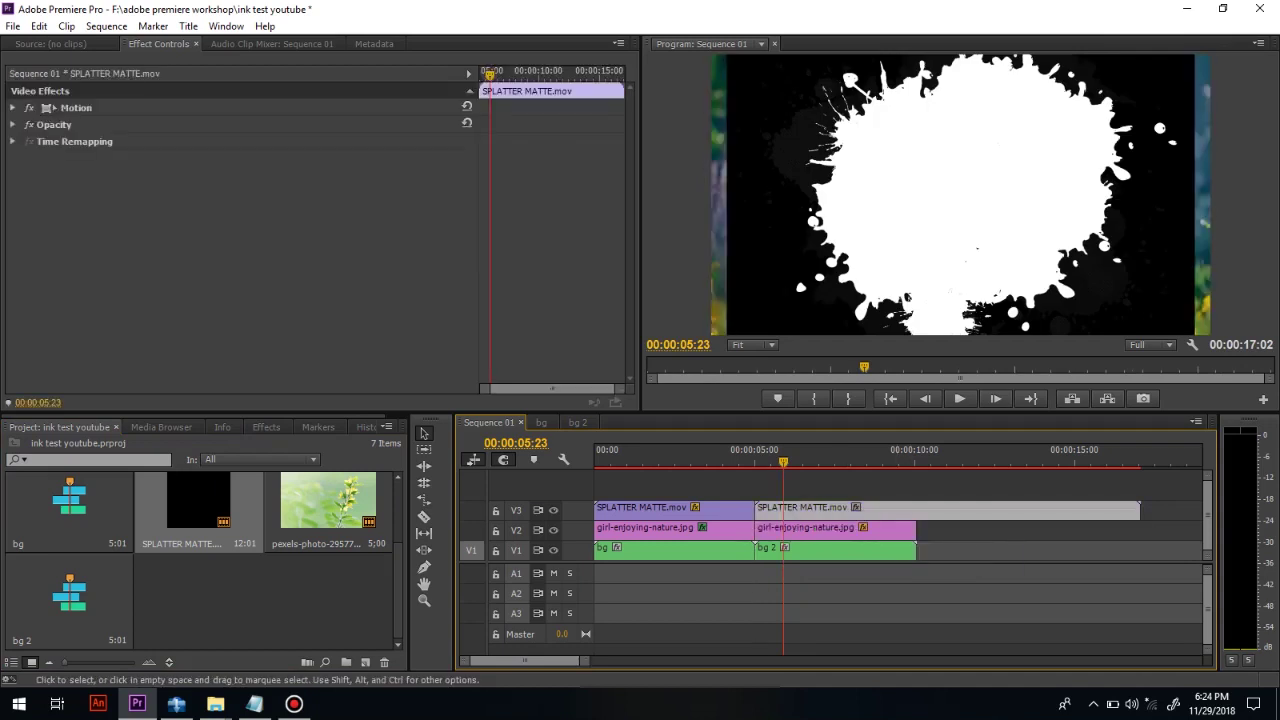
key("Delete")
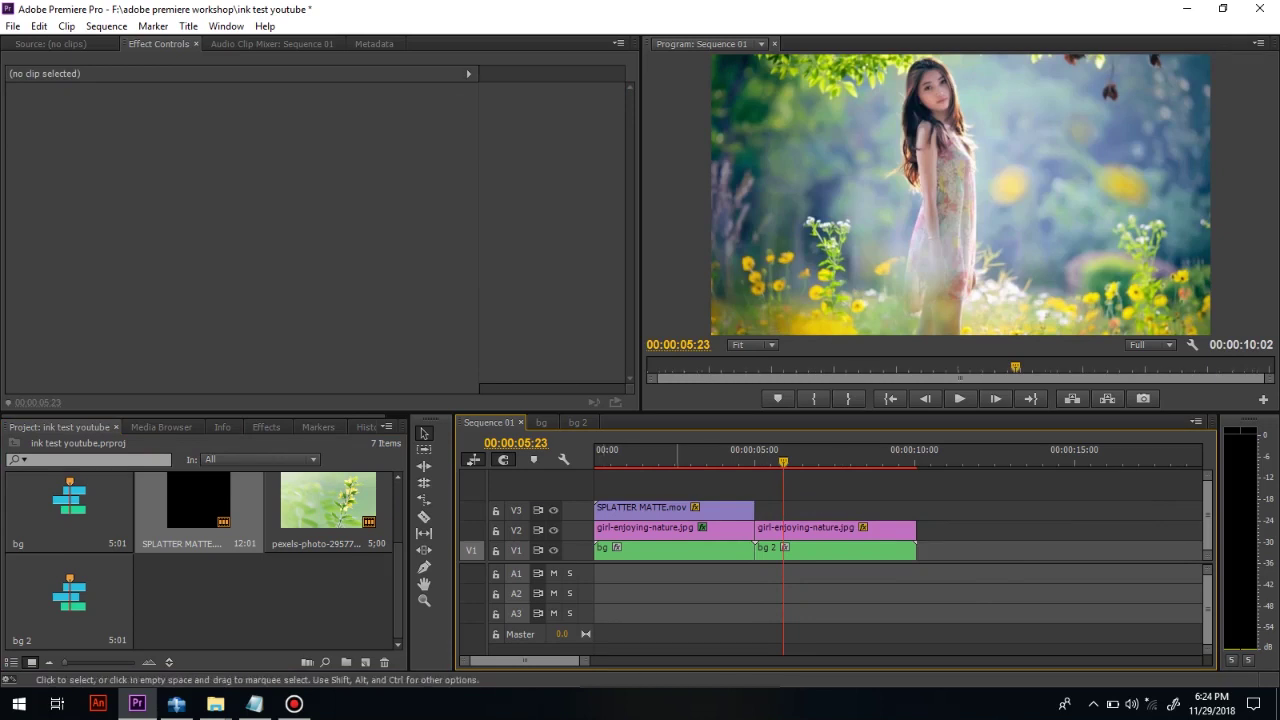
Duplicate the trimmed SPLATTER MATTE.mov clip on V3 so the copy sits directly above the second girl-enjoying-nature clip
left_click(674, 511)
left_click_drag(660, 508, 821, 514)
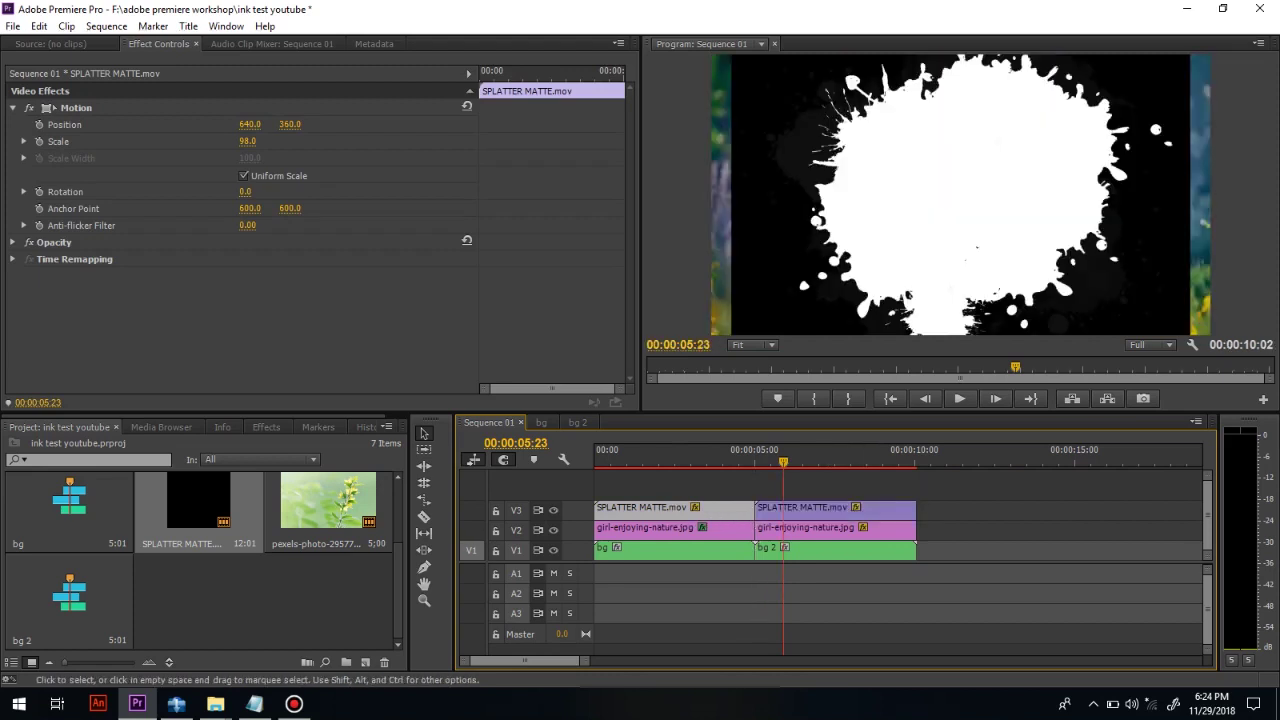
left_click(833, 513)
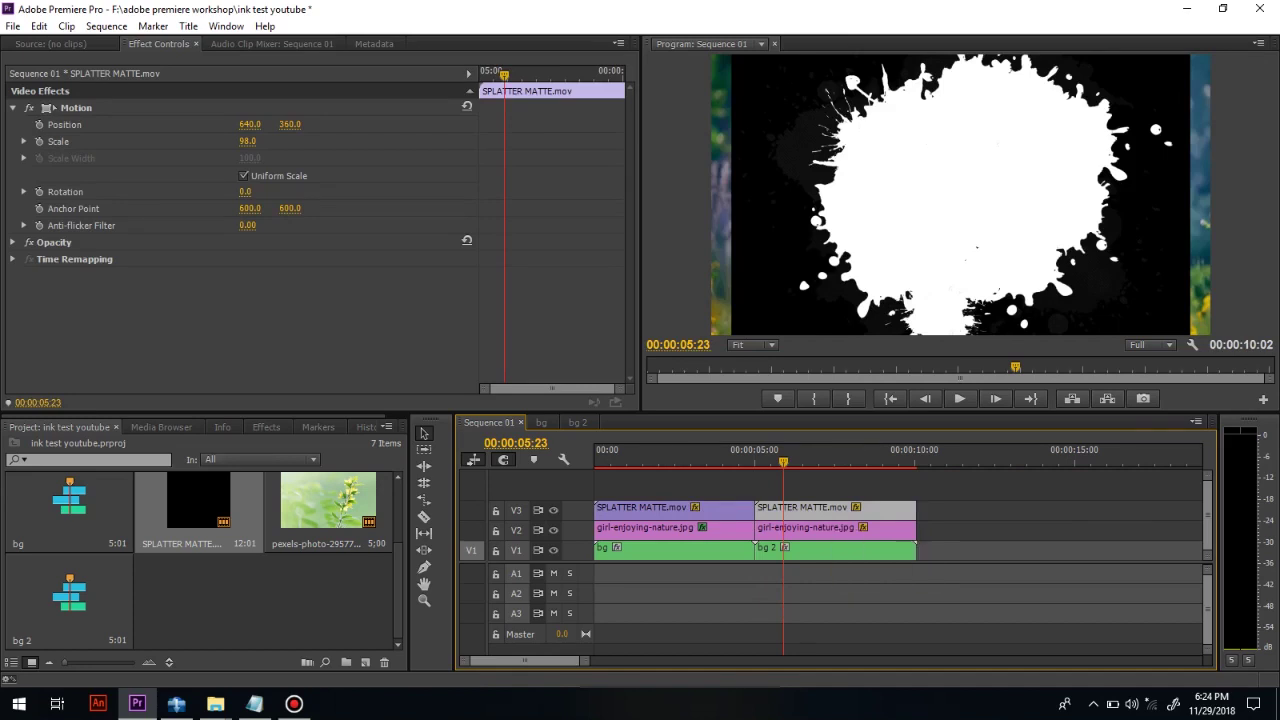
Apply Track Matte Key to the second girl-enjoying-nature clip, with Video 3 as the matte and Matte Luma compositing
left_click(266, 427)
left_click_drag(709, 551, 789, 531)
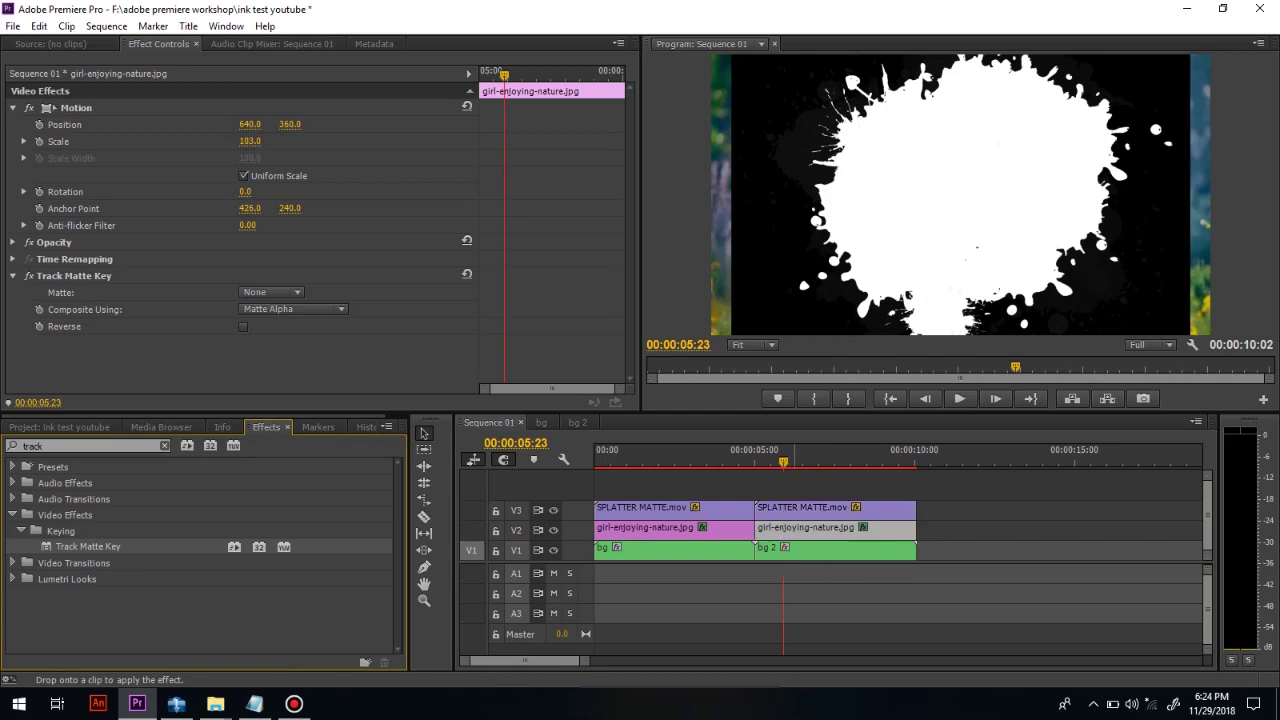
left_click(271, 293)
left_click(290, 332)
left_click(293, 309)
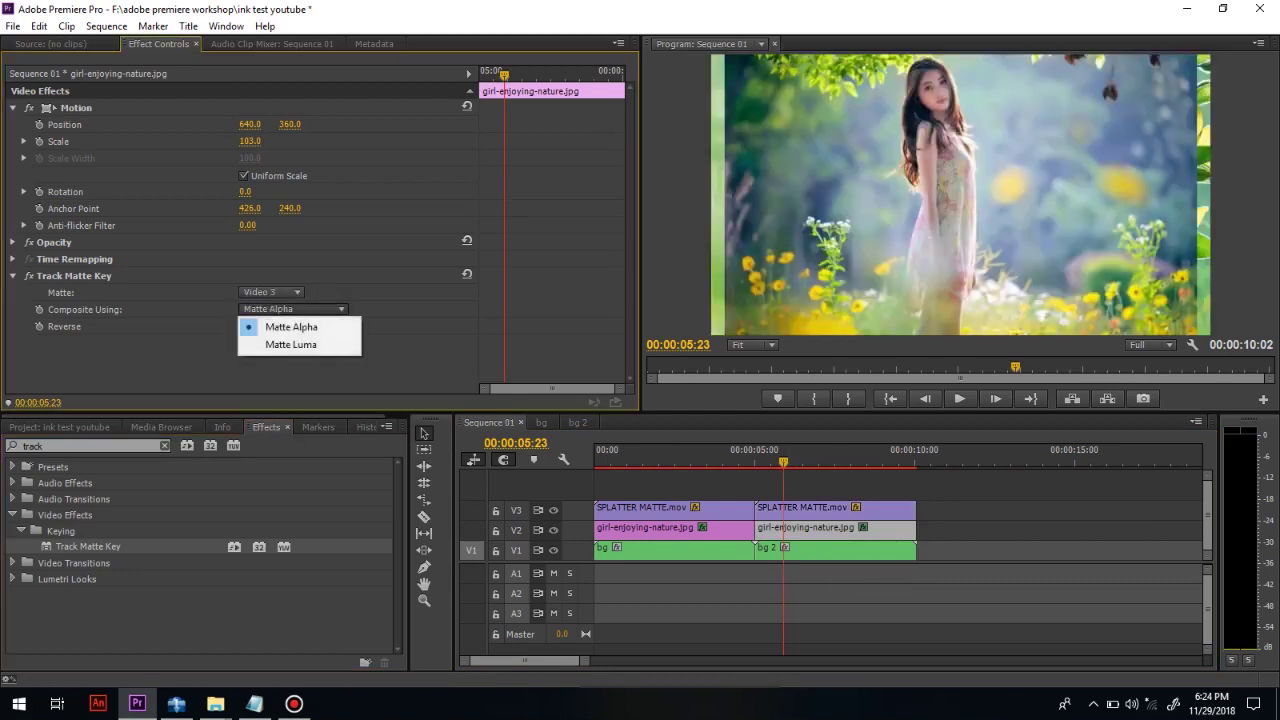
left_click(291, 344)
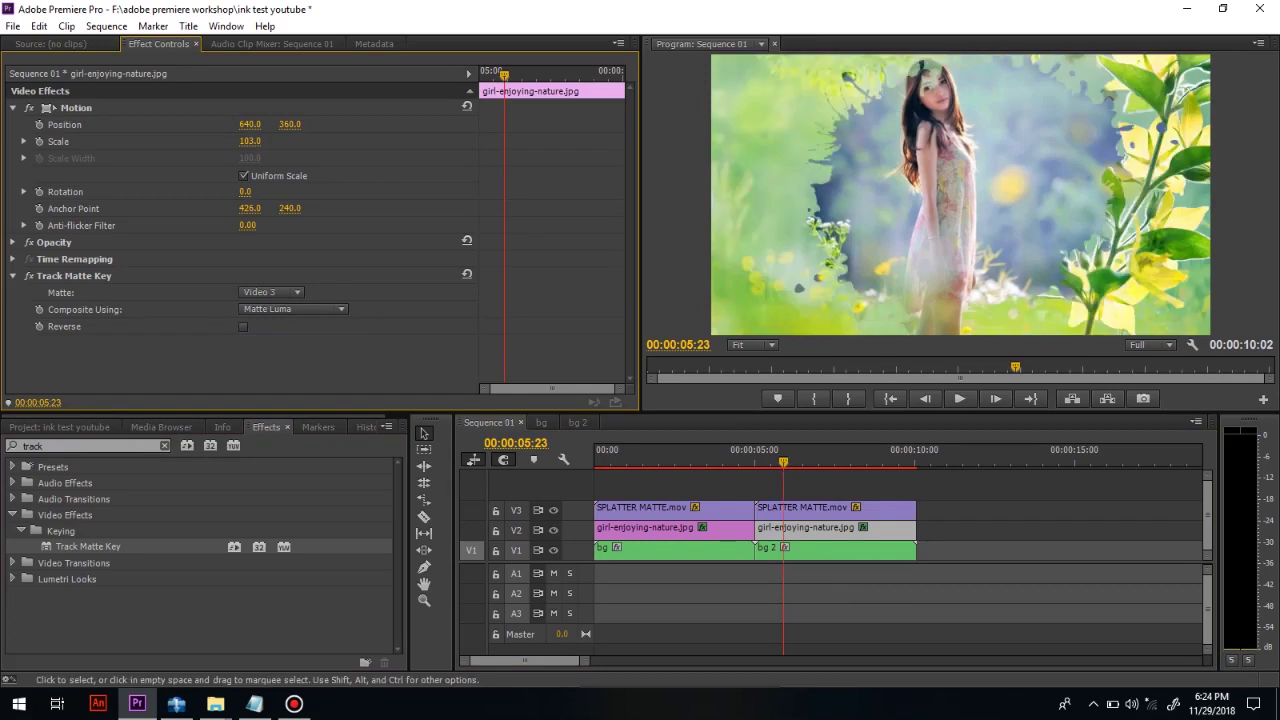
left_click(819, 530)
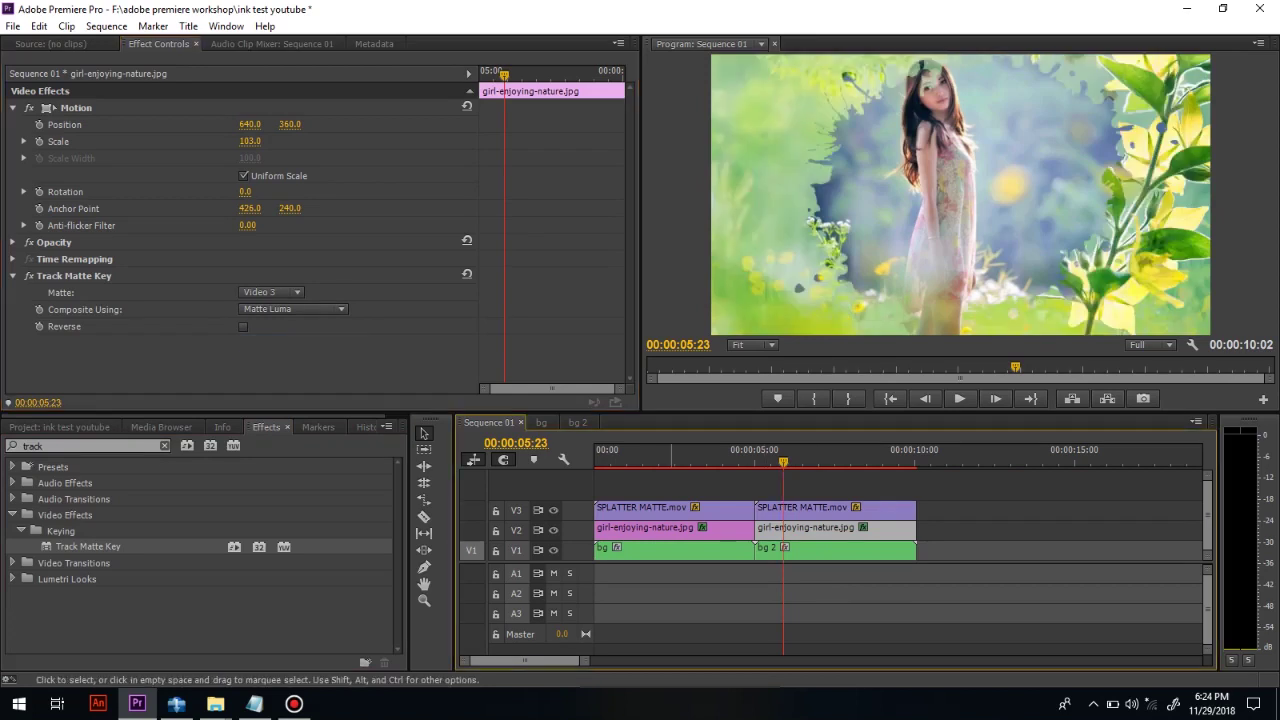
Play back the bg 2 section and the sequence from its start to check the splatter reveal
key("space")
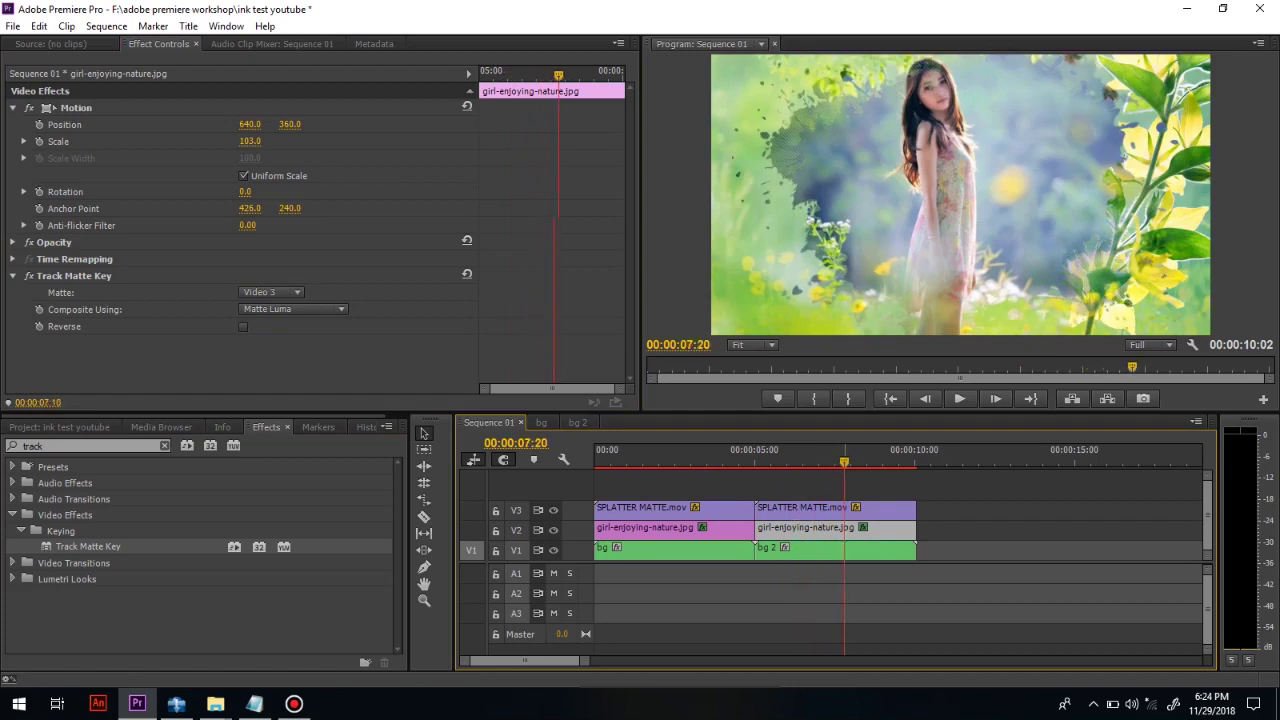
mouse_move(872, 462)
left_mouse_down()
mouse_move(902, 462)
mouse_move(854, 462)
left_mouse_up()
key("space")
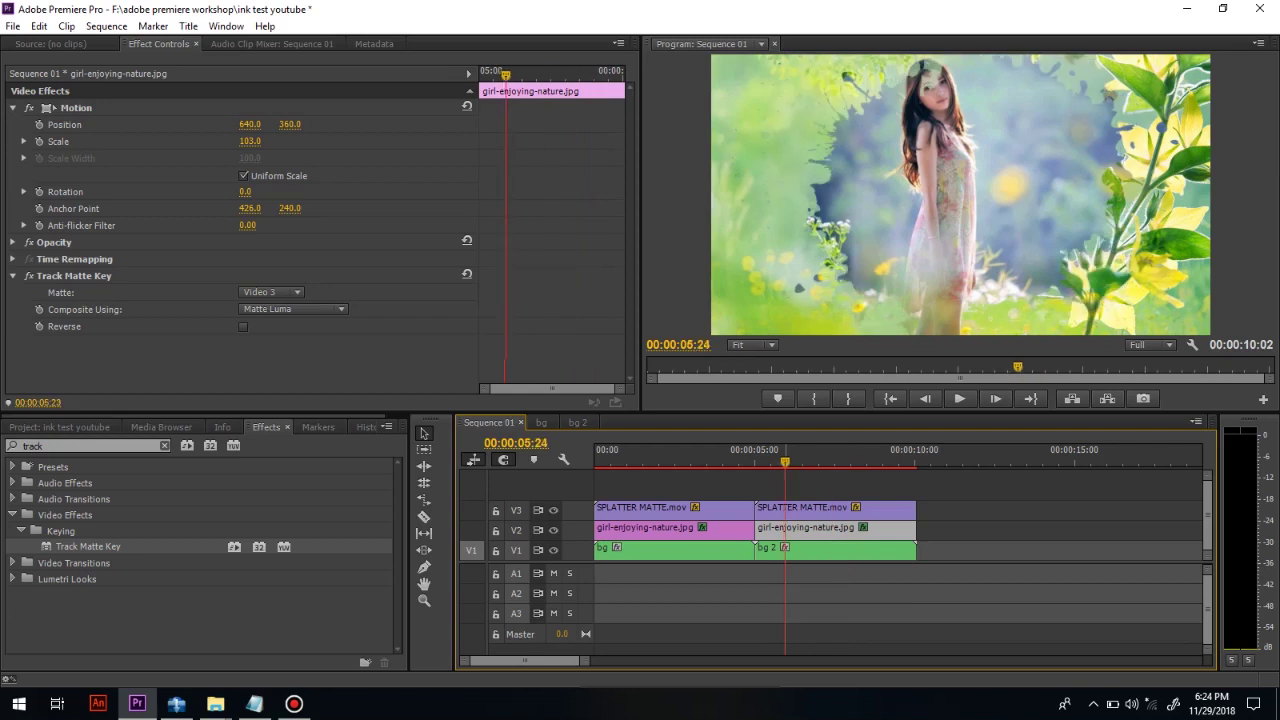
key("space")
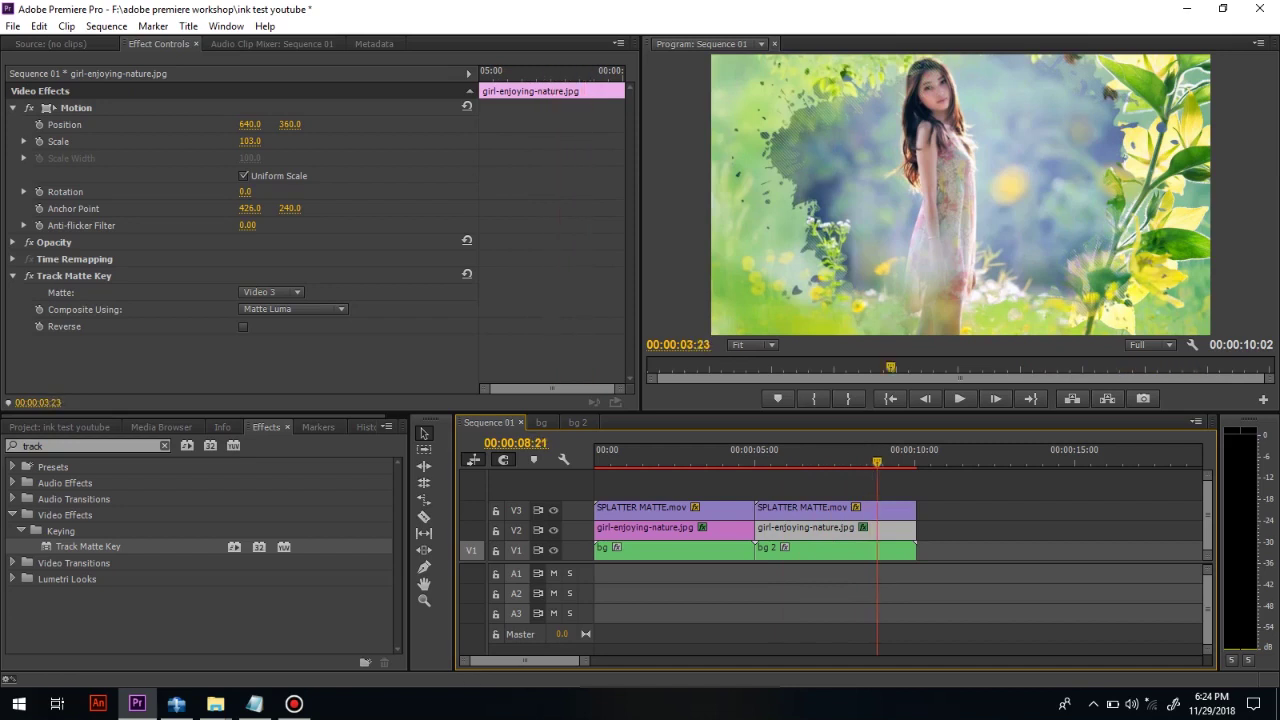
key("Home")
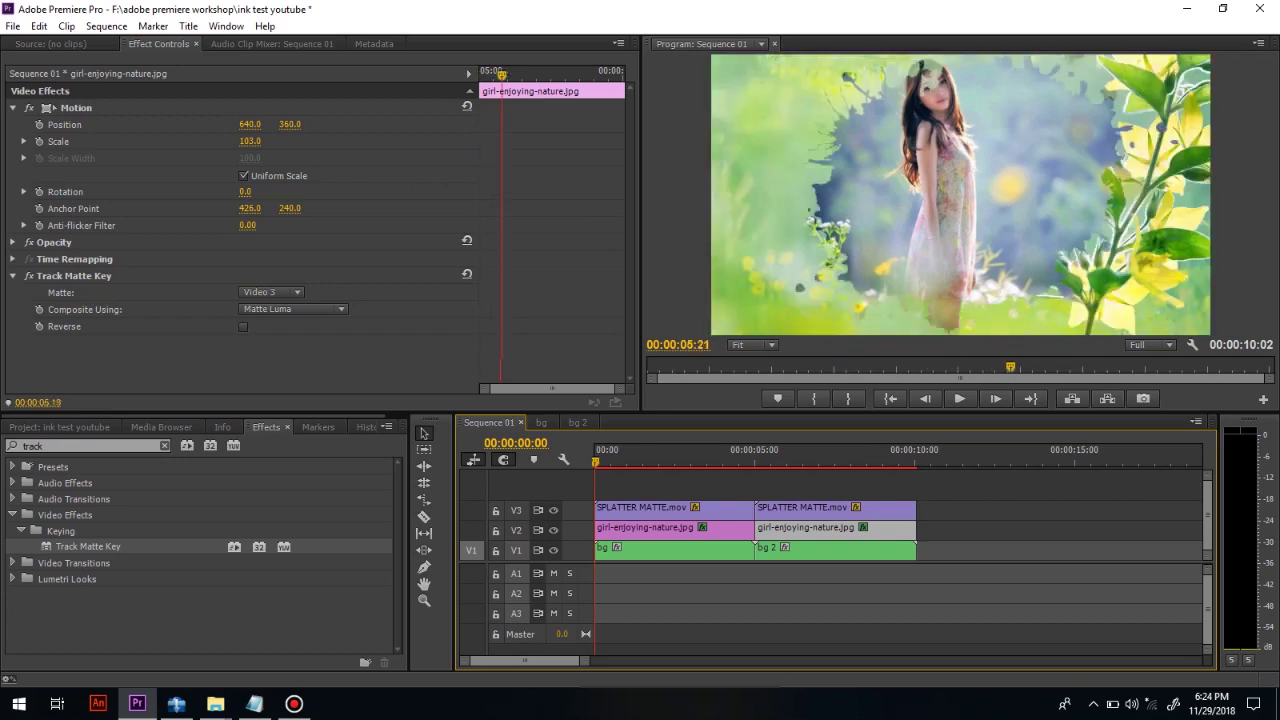
key("space")
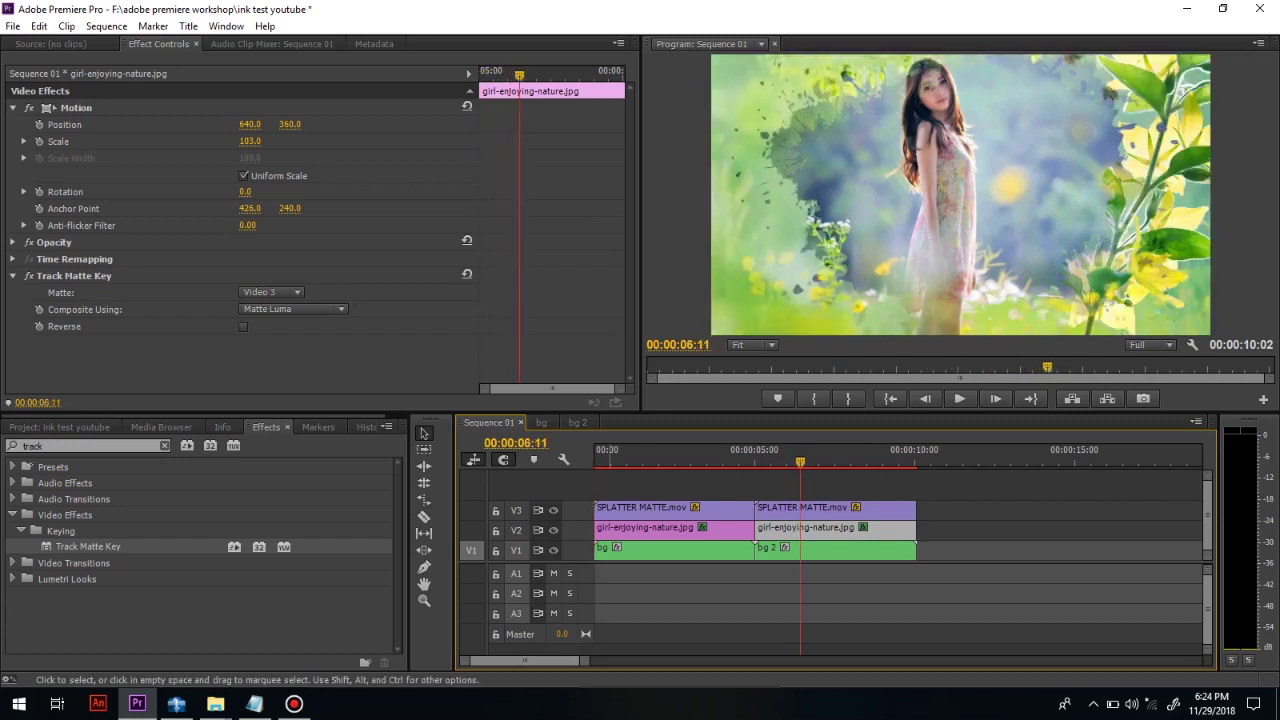
Toggle V3's track output off and on, and scrub through the bg 2 section to examine the matte animation
left_click(553, 530)
left_click(553, 530)
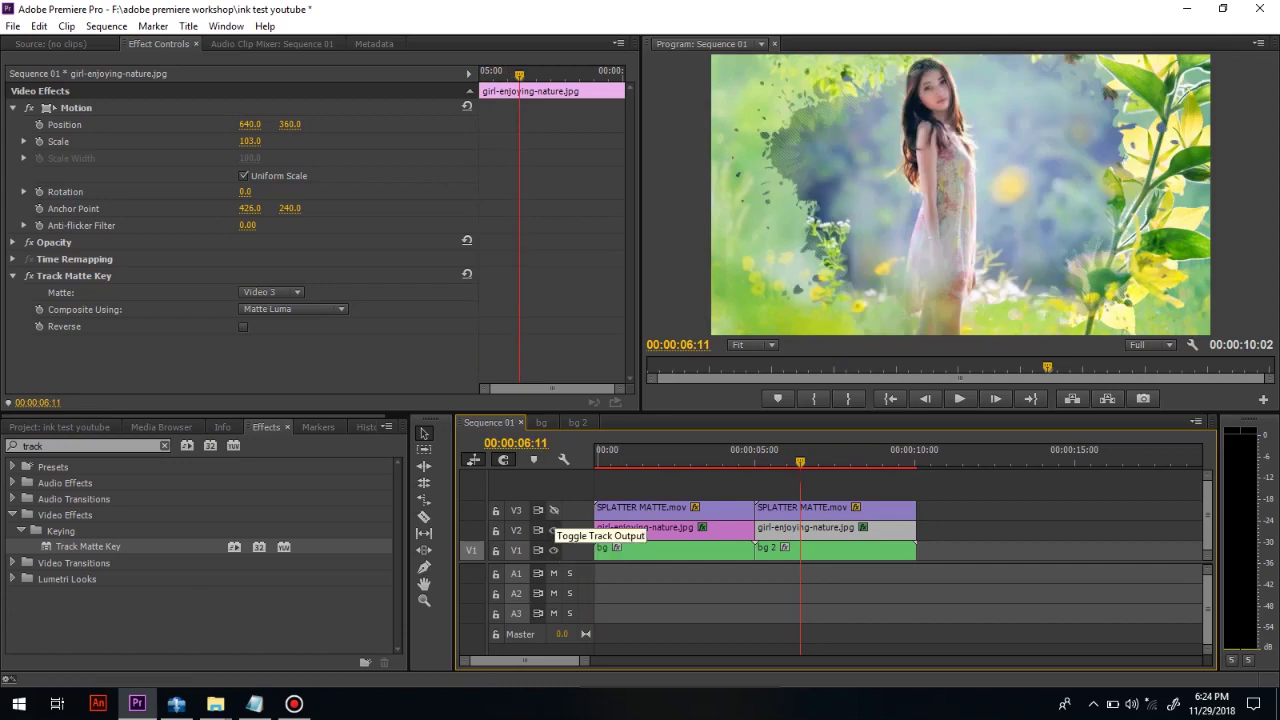
mouse_move(800, 462)
left_mouse_down()
mouse_move(787, 462)
mouse_move(814, 462)
left_mouse_up()
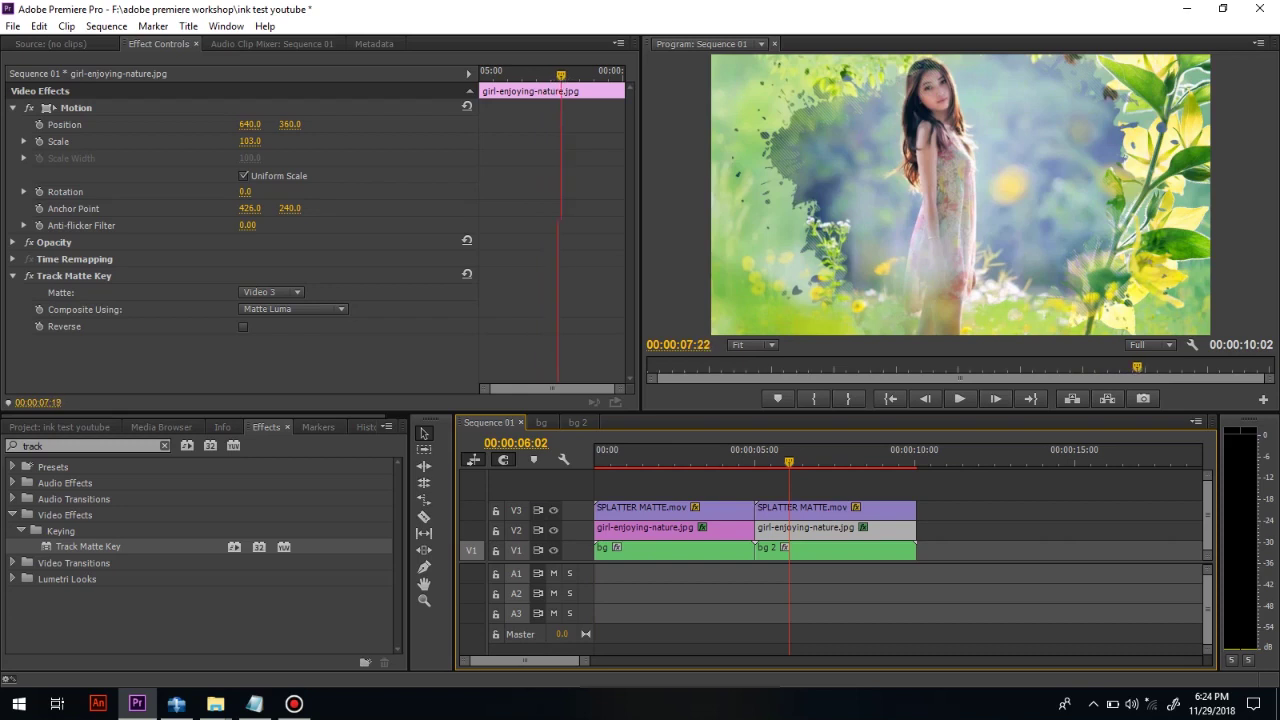
left_click_drag(860, 462, 814, 462)
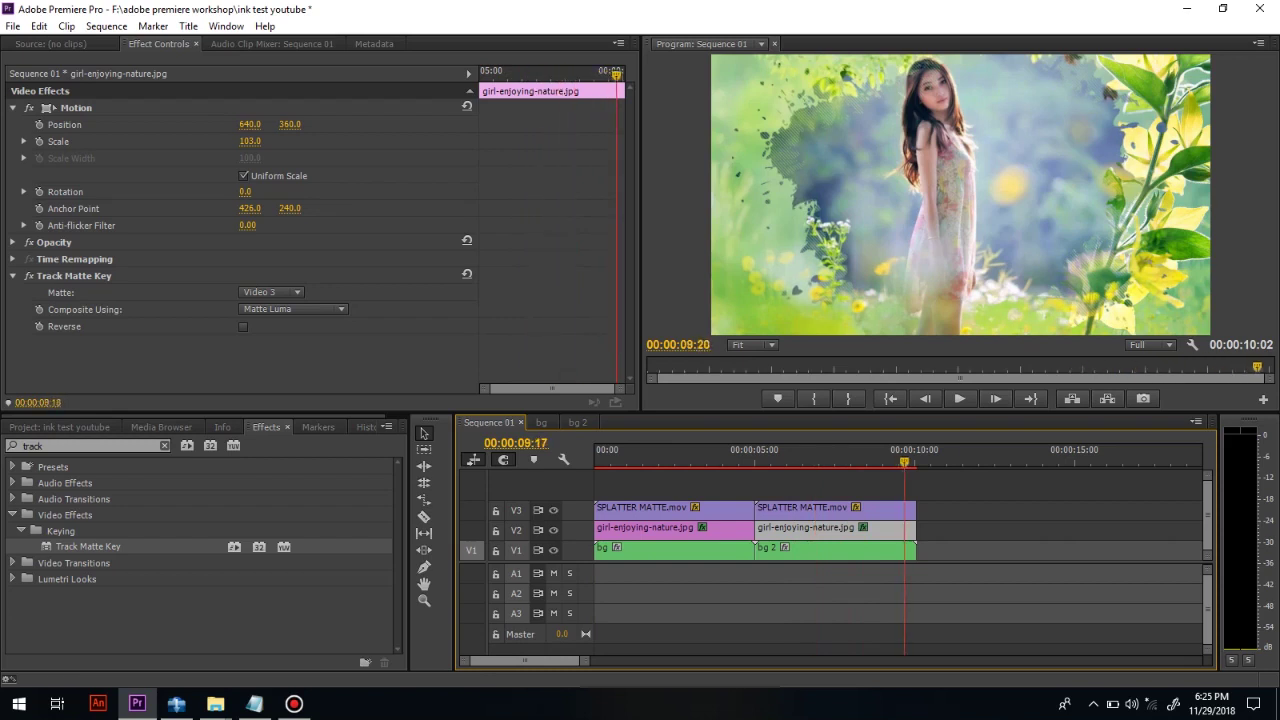
key("Left")
key("Left")
key("Left")
key("Left")
key("Left")
key("Left")
key("Left")
key("Left")
key("Left")
key("Left")
key("Left")
key("Left")
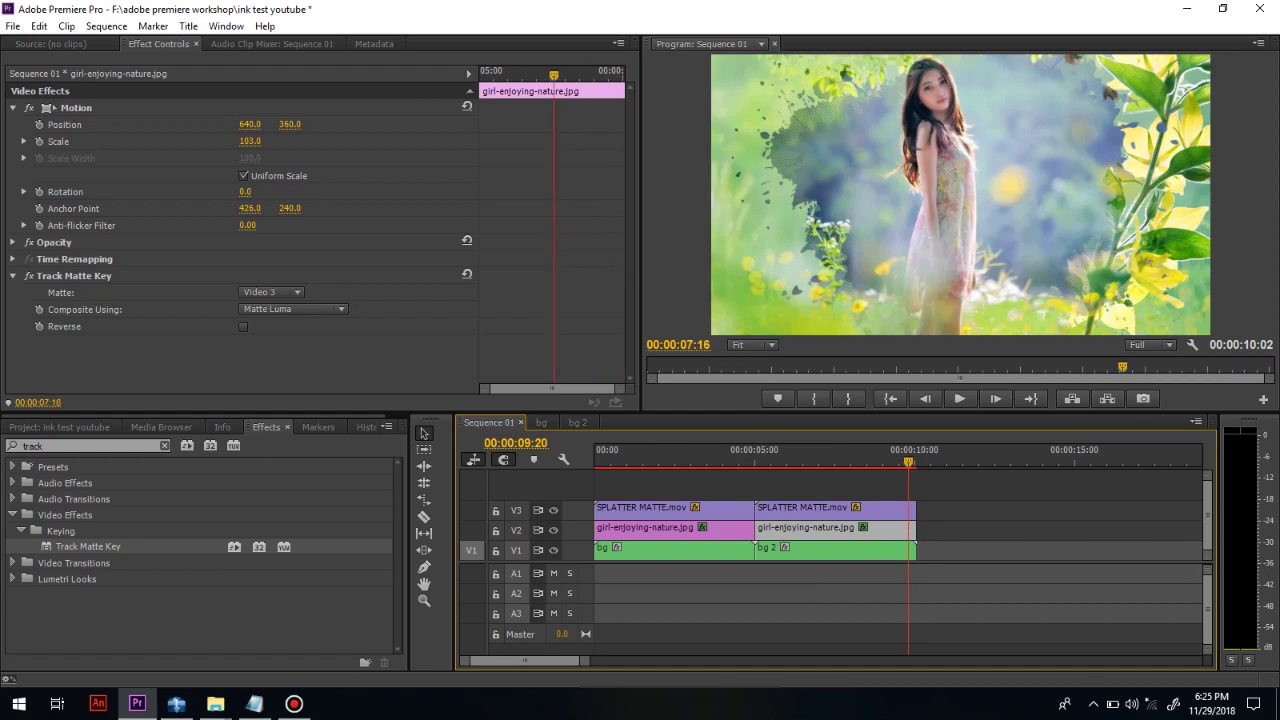
Review the whole sequence from the start in a maximized program view, and restore the normal layout
left_click_drag(789, 367, 652, 367)
key("grave")
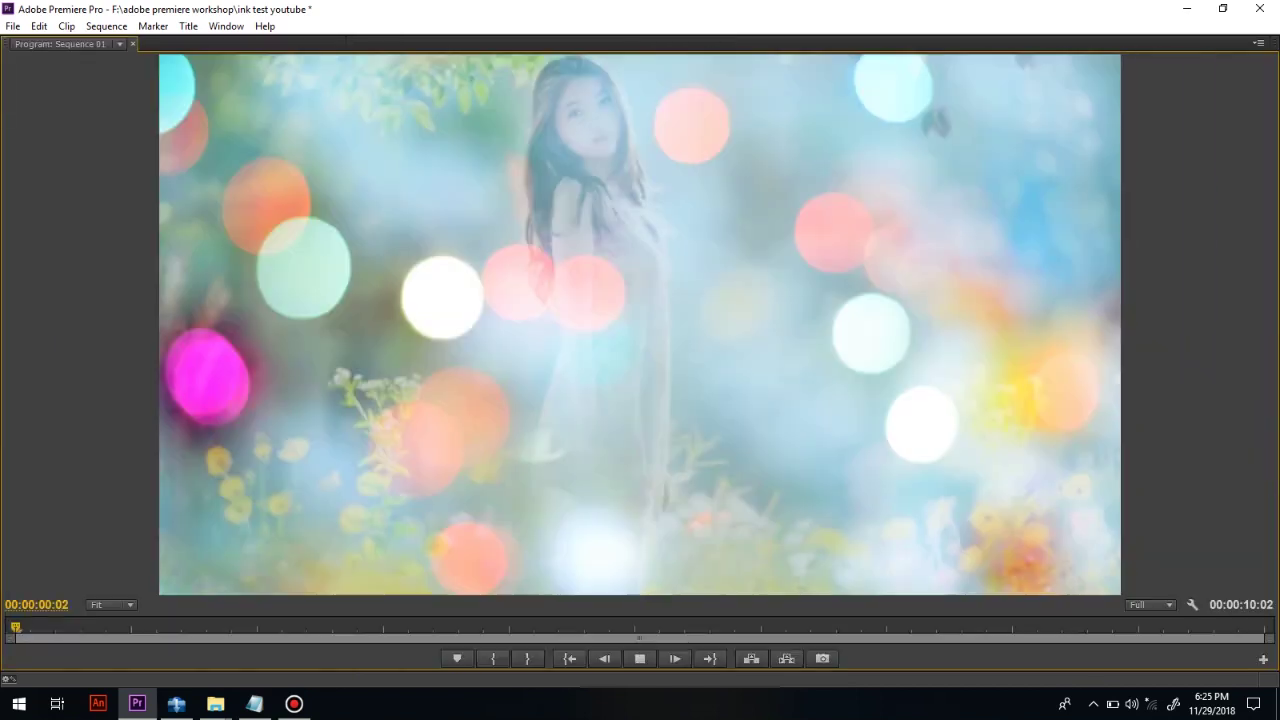
key("space")
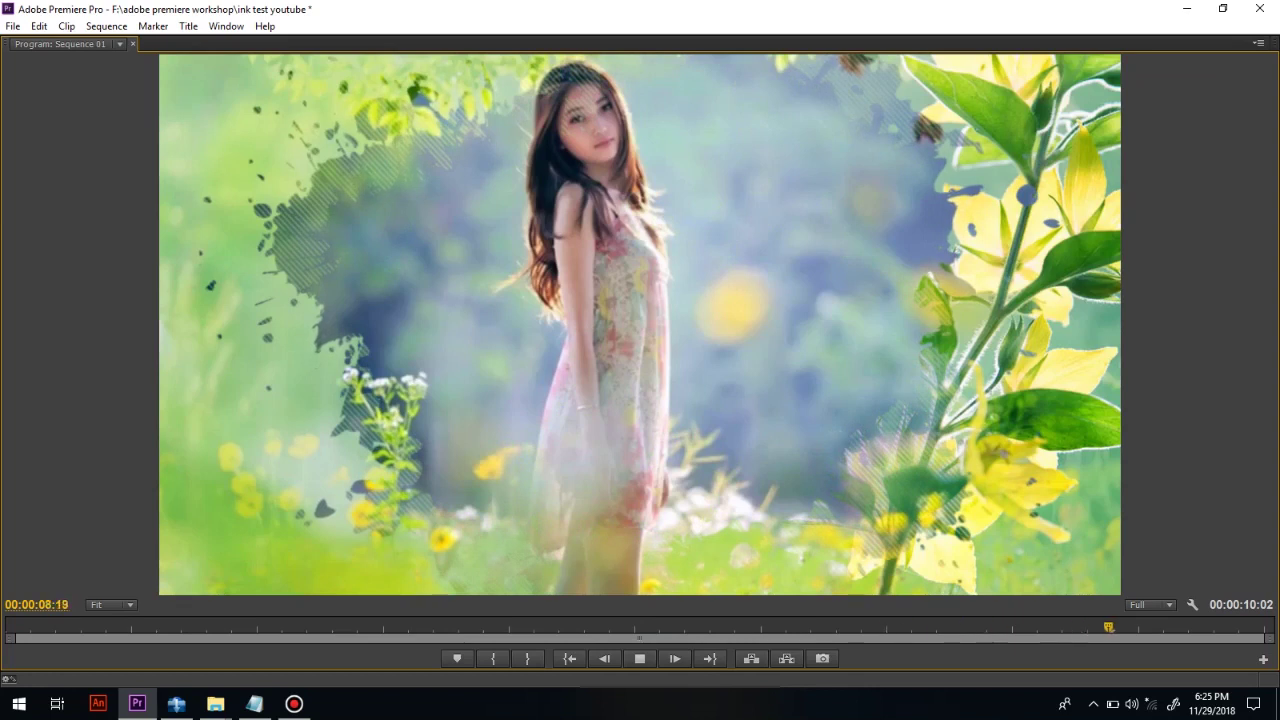
key("grave")
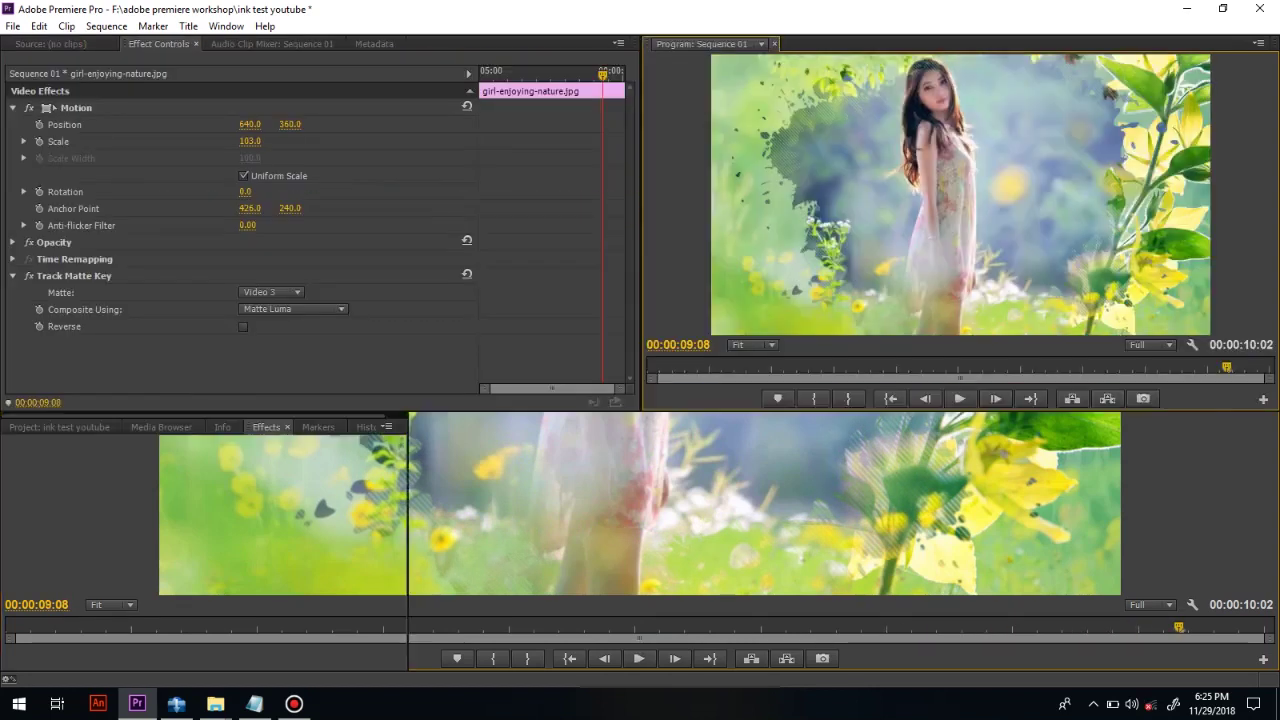
Park the playhead within the first bg section and import Flare PINK.png from its folder into the project
left_click_drag(883, 455, 746, 455)
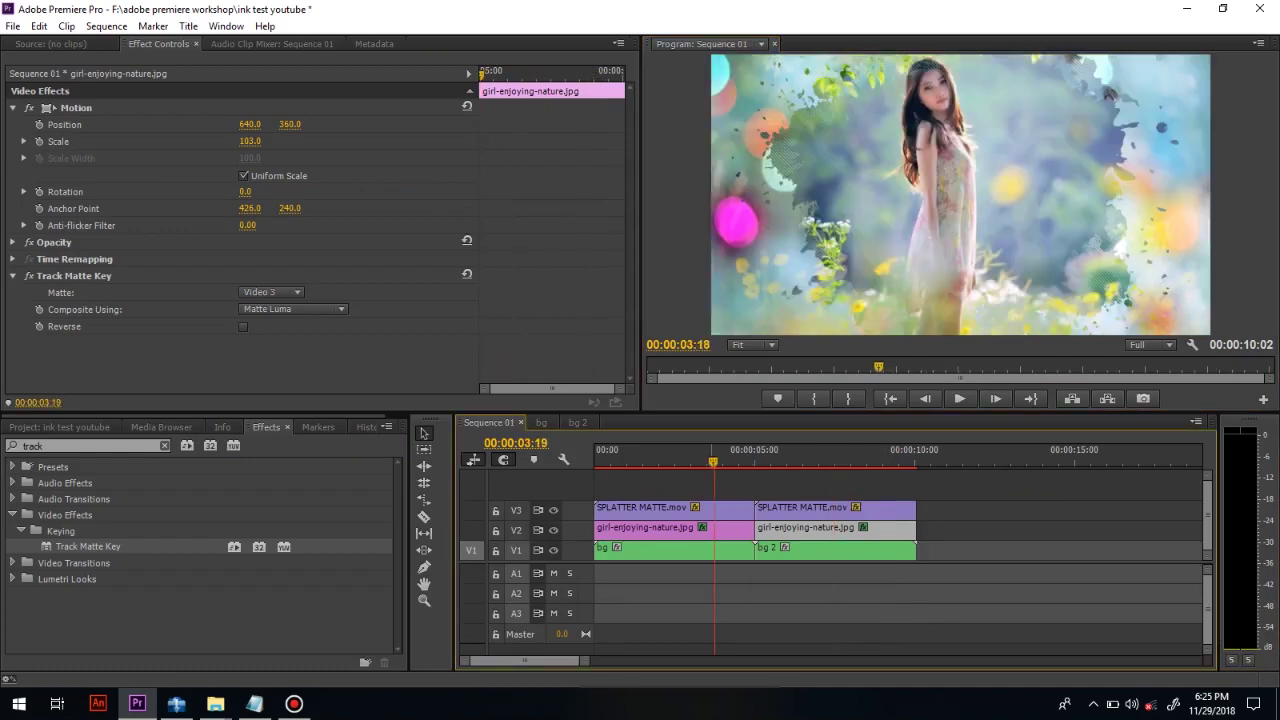
key("shift+1")
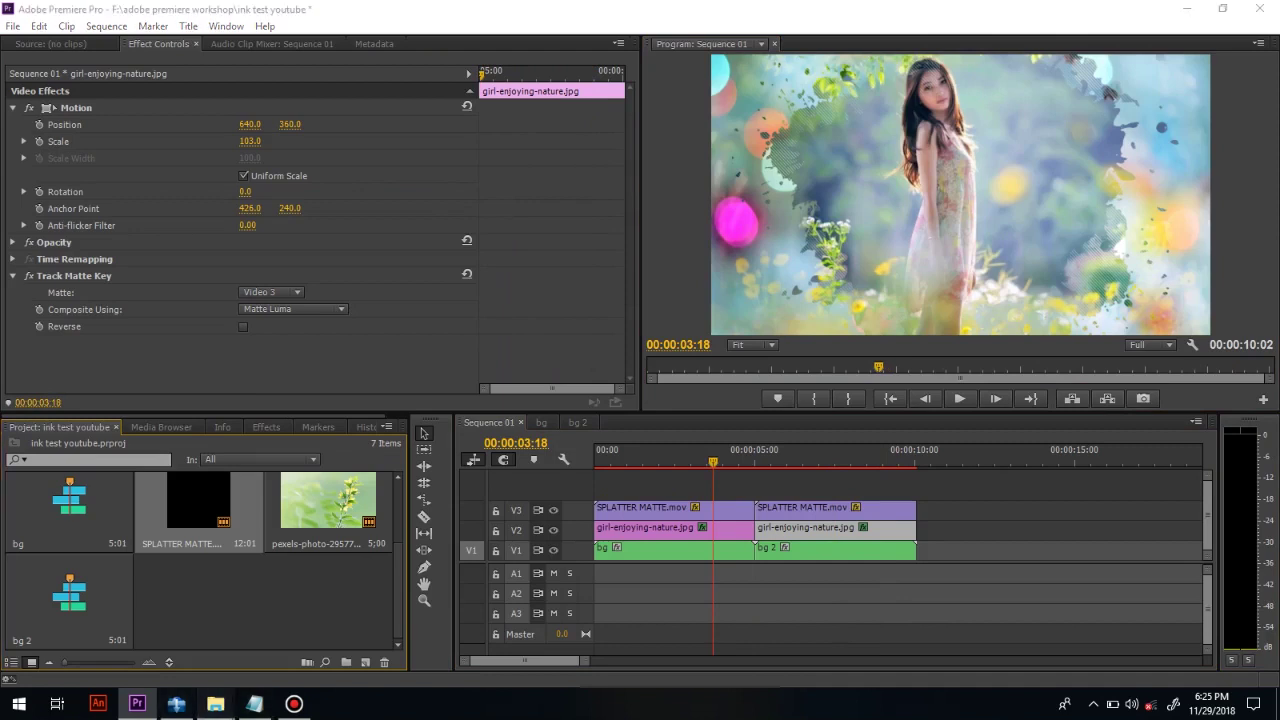
mouse_move(215, 703)
left_click(293, 640)
left_click_drag(268, 195, 200, 632)
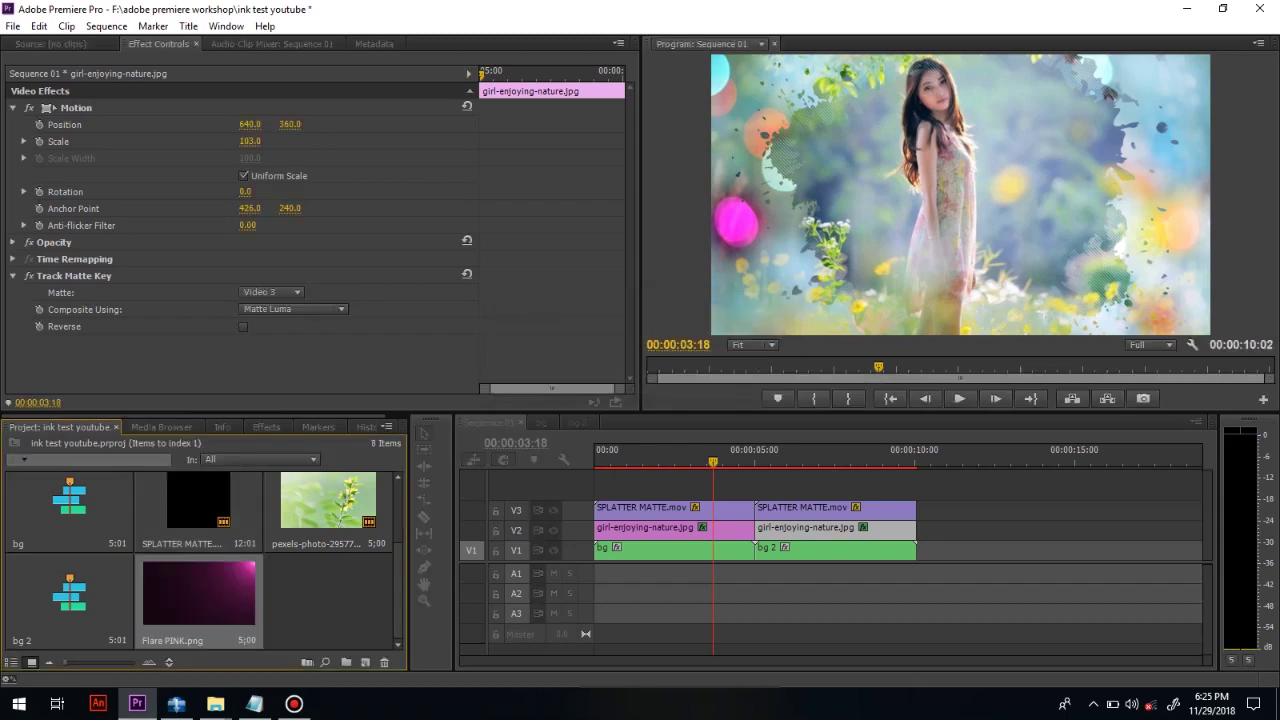
Place Flare PINK.png on V4 above the first SPLATTER MATTE.mov clip and set its blend mode to Soft Light
left_click_drag(199, 594, 660, 490)
left_click(675, 488)
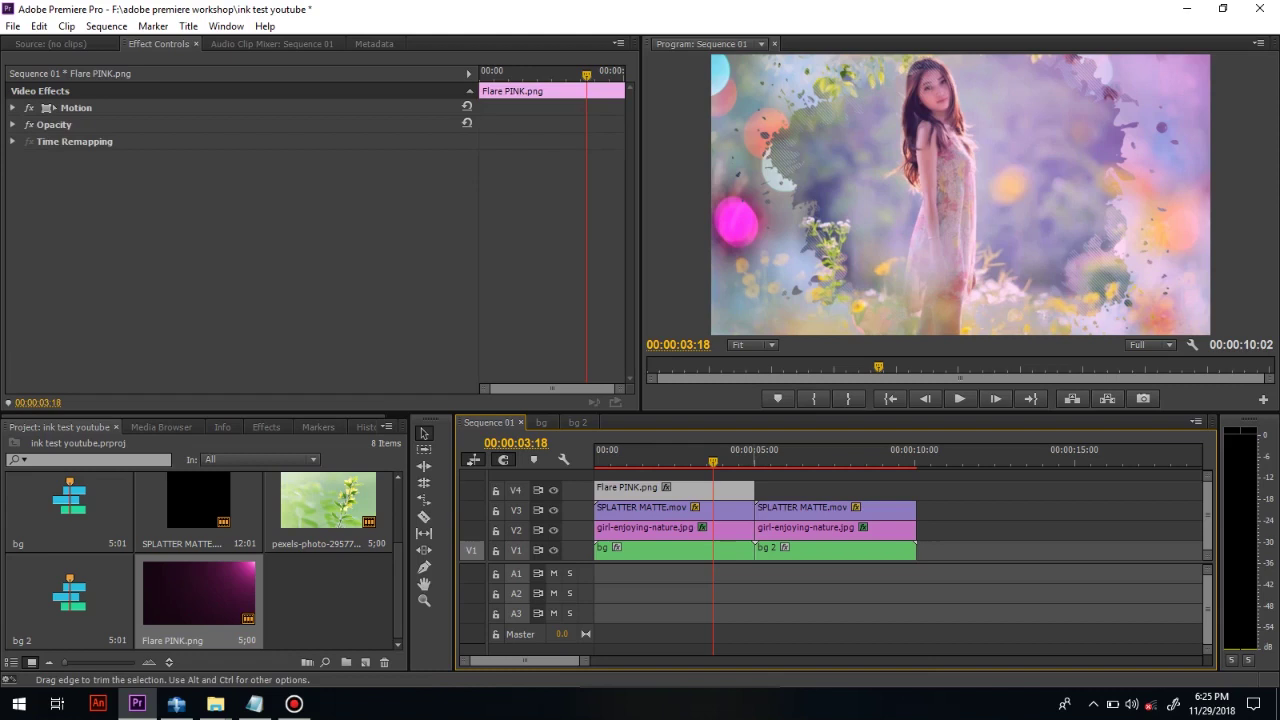
scroll(200, 560, "up", 2)
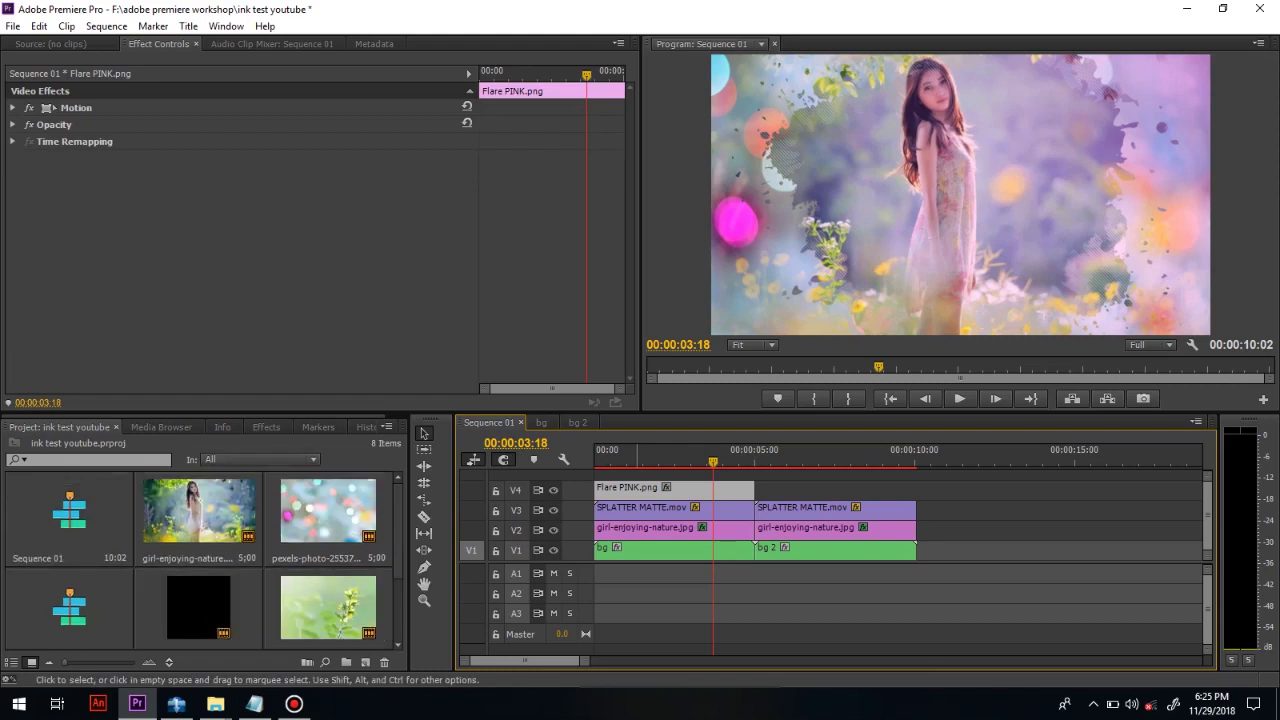
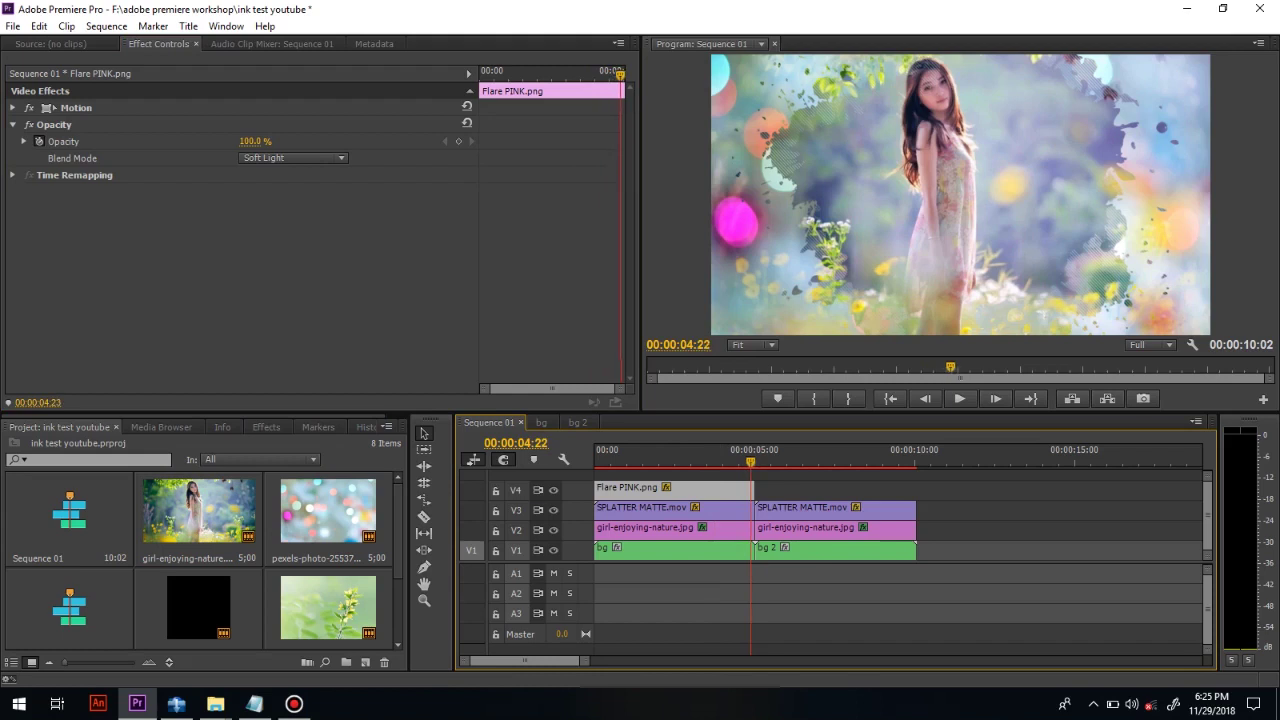
Place another Flare PINK.png clip on V4 directly above the second SPLATTER MATTE.mov clip
left_click_drag(607, 461, 774, 461)
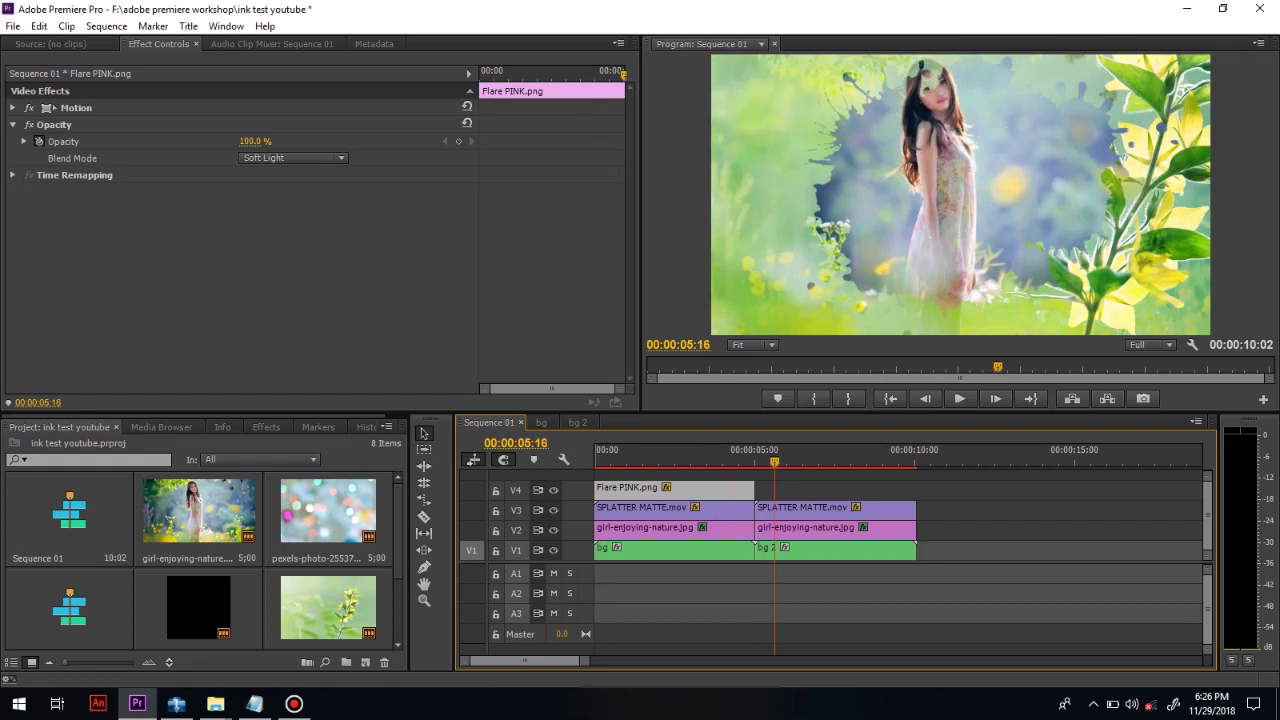
scroll(200, 580, "down", 3)
left_click(199, 594)
left_click_drag(198, 598, 757, 492)
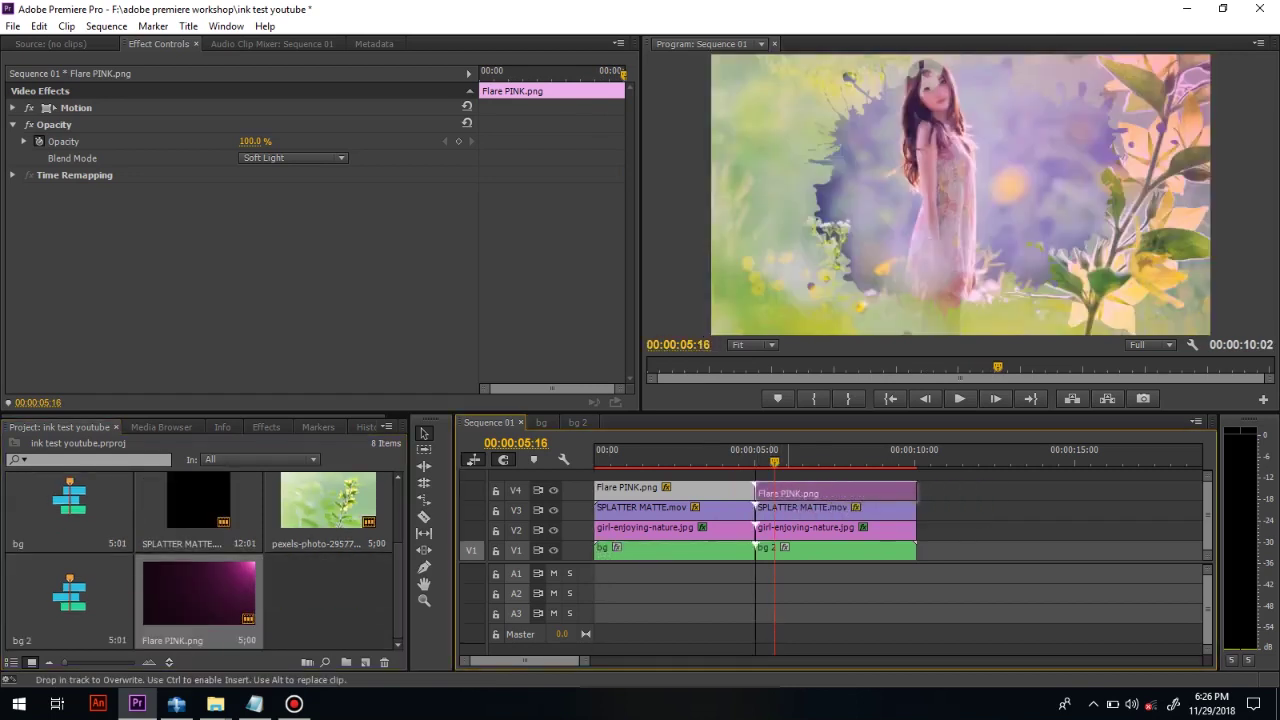
Set the blend mode of the second Flare PINK.png clip on V4 to Soft Light
left_click(798, 490)
left_click(13, 124)
left_click(295, 158)
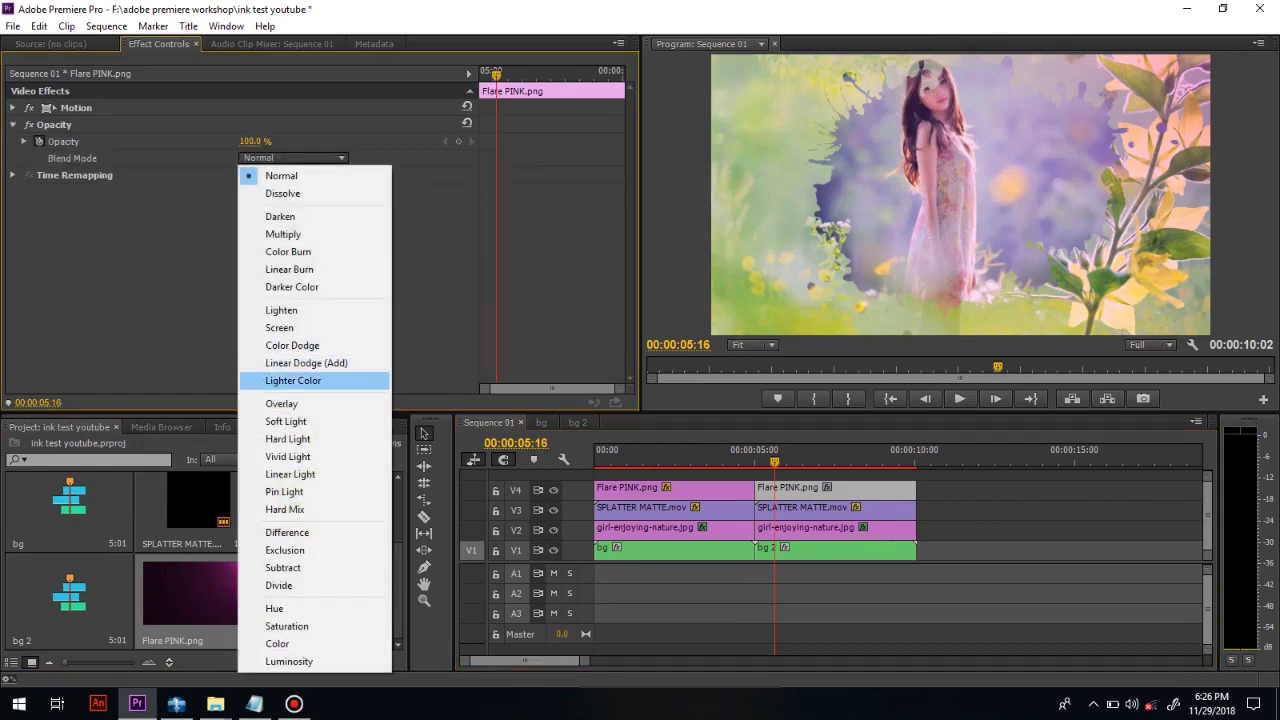
left_click(286, 421)
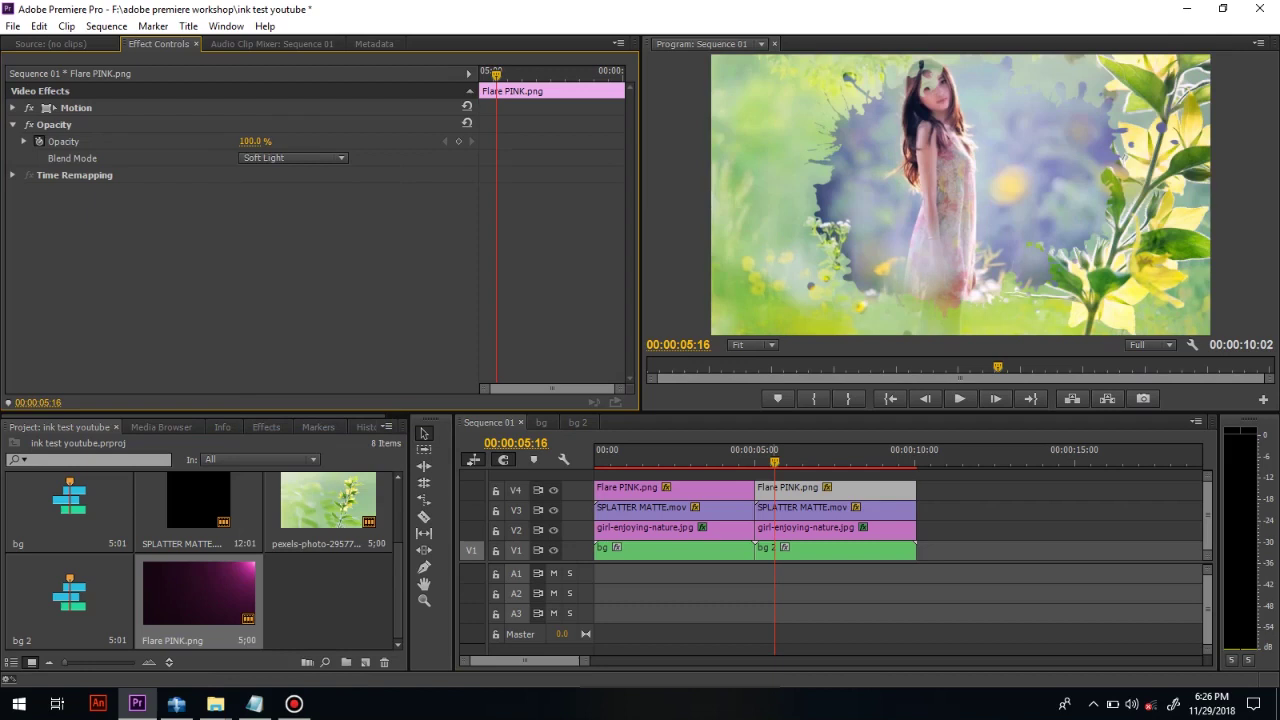
Play back the second section and the whole sequence with both flare overlays, using a maximized program view for the full run
key("space")
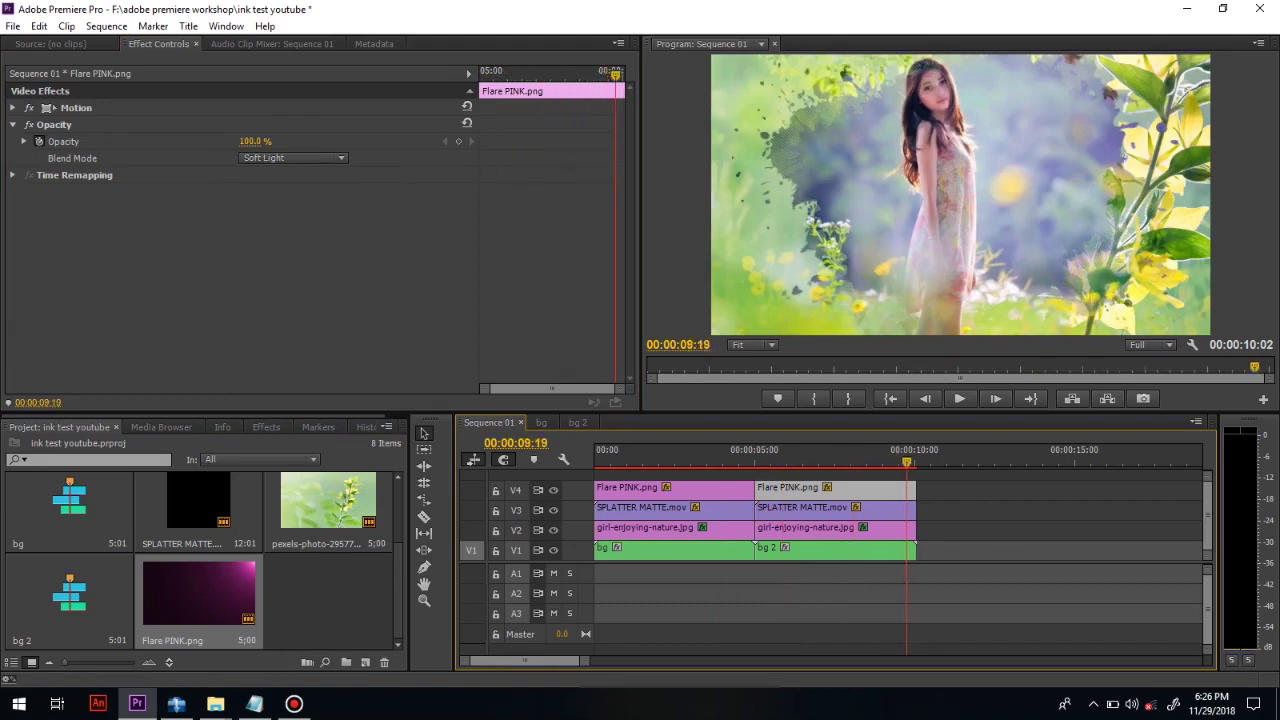
key("grave")
key("Home")
key("space")
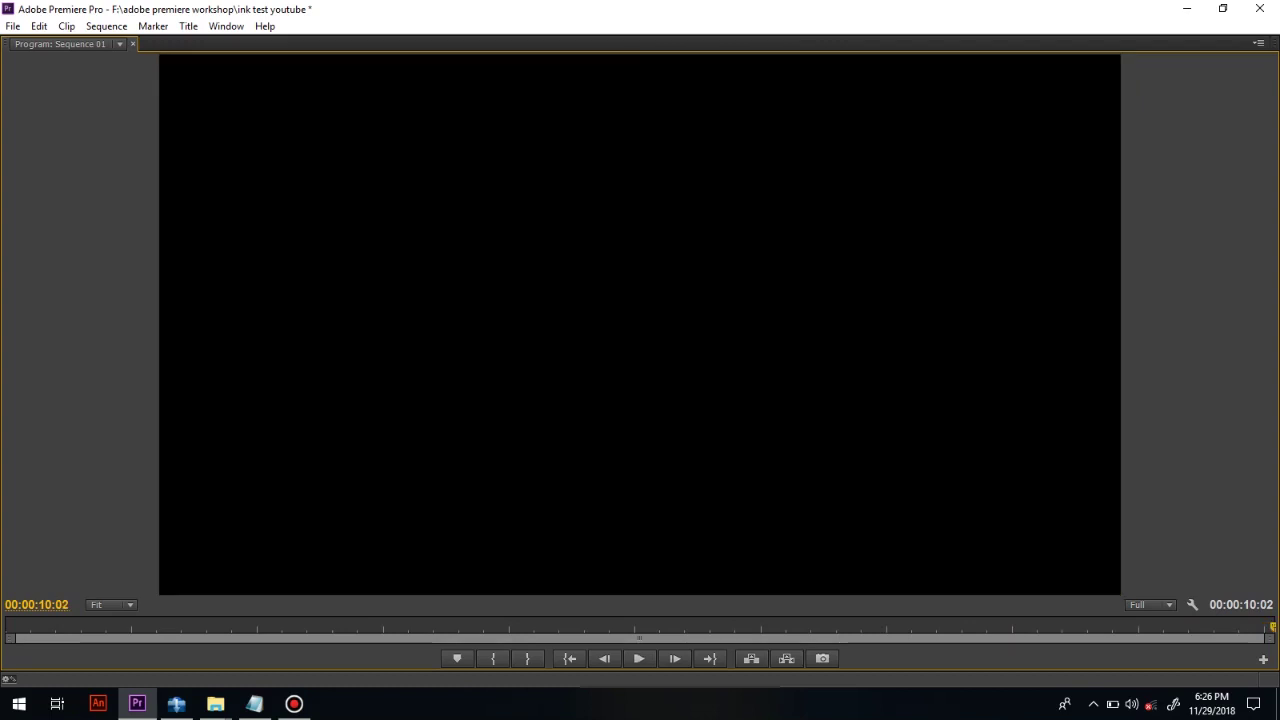
key("grave")
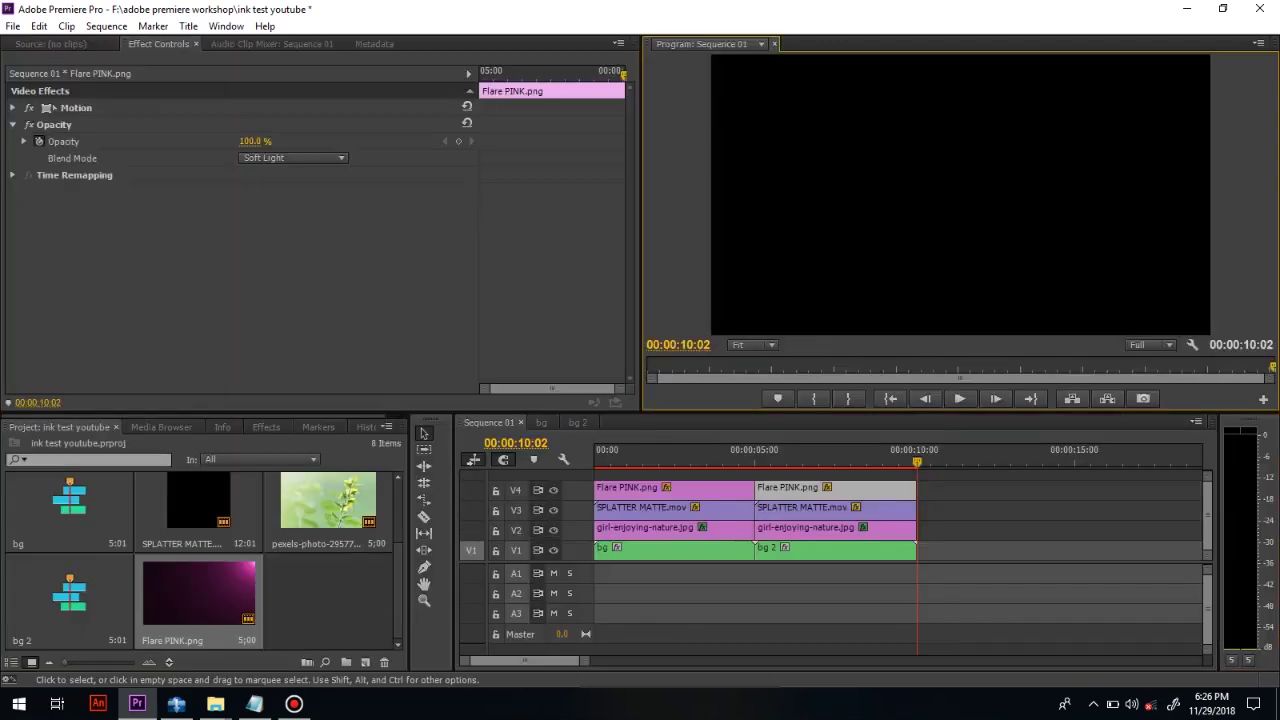
Import the Fredji - Happy Life MP3 from the images folder and place it on A1 at the start of the sequence
key("shift+3")
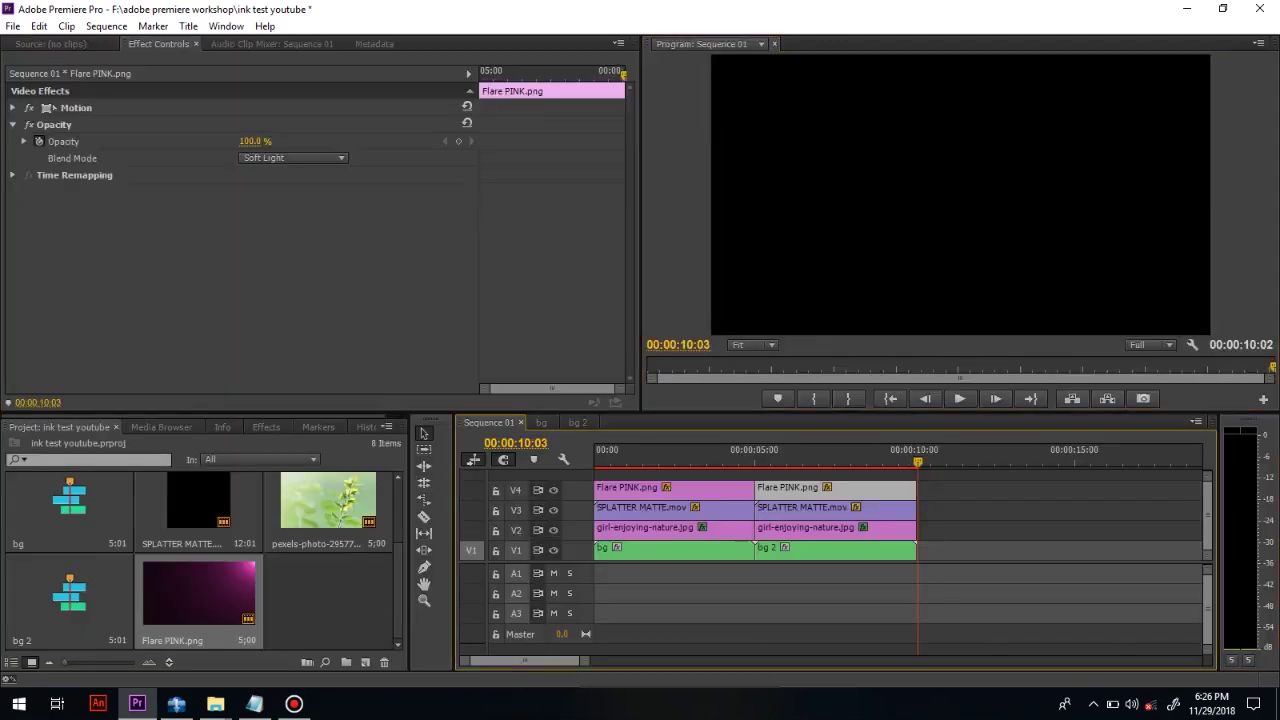
scroll(200, 560, "up", 2)
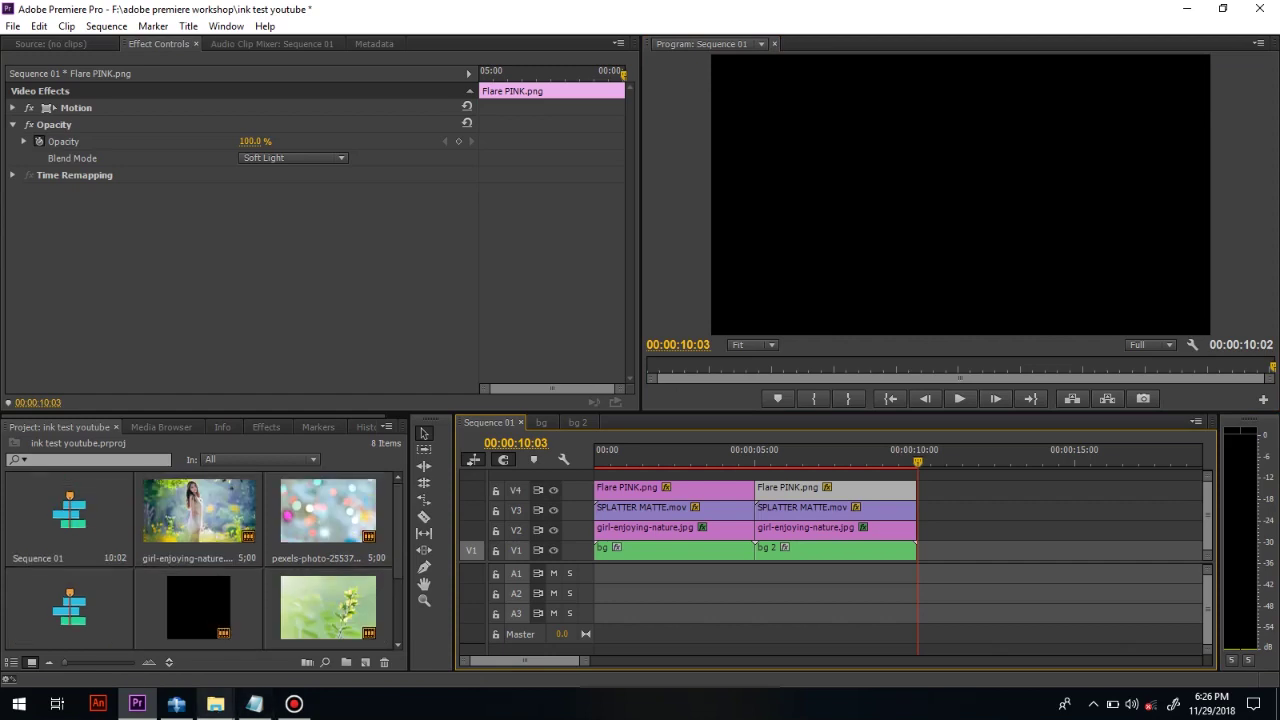
mouse_move(215, 703)
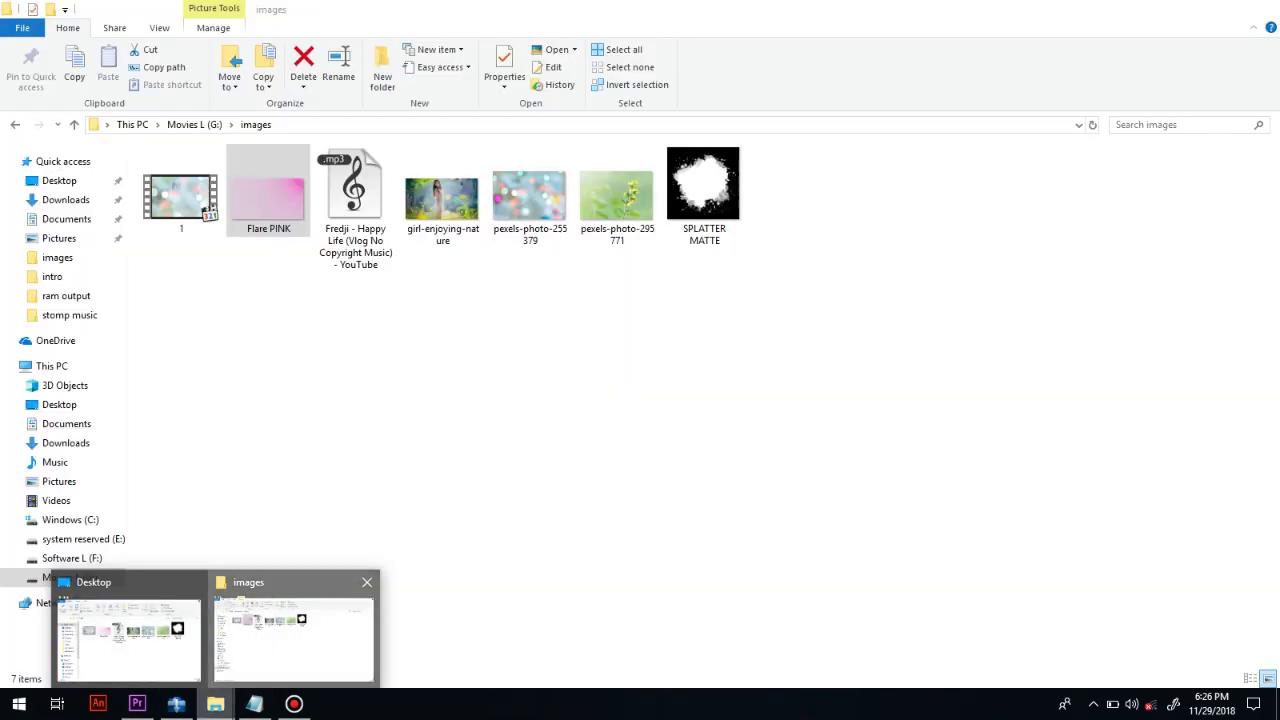
left_click(293, 635)
left_click_drag(355, 200, 213, 636)
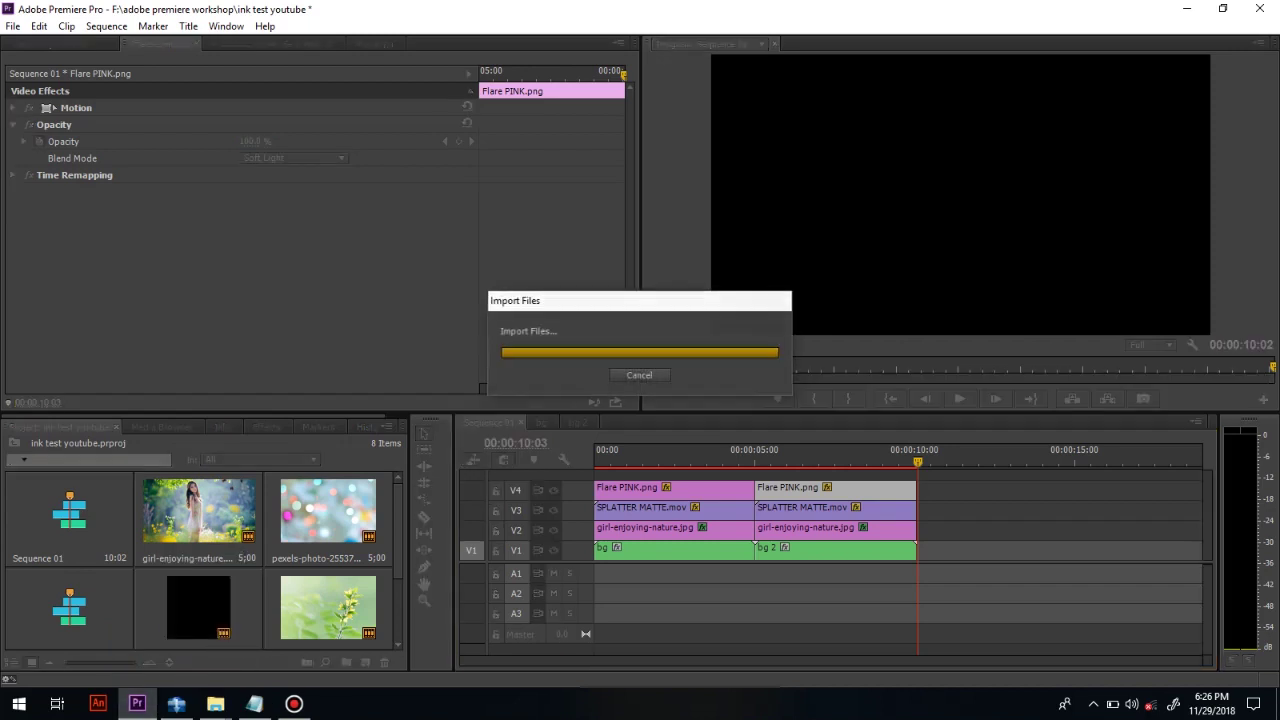
left_click_drag(328, 594, 598, 574)
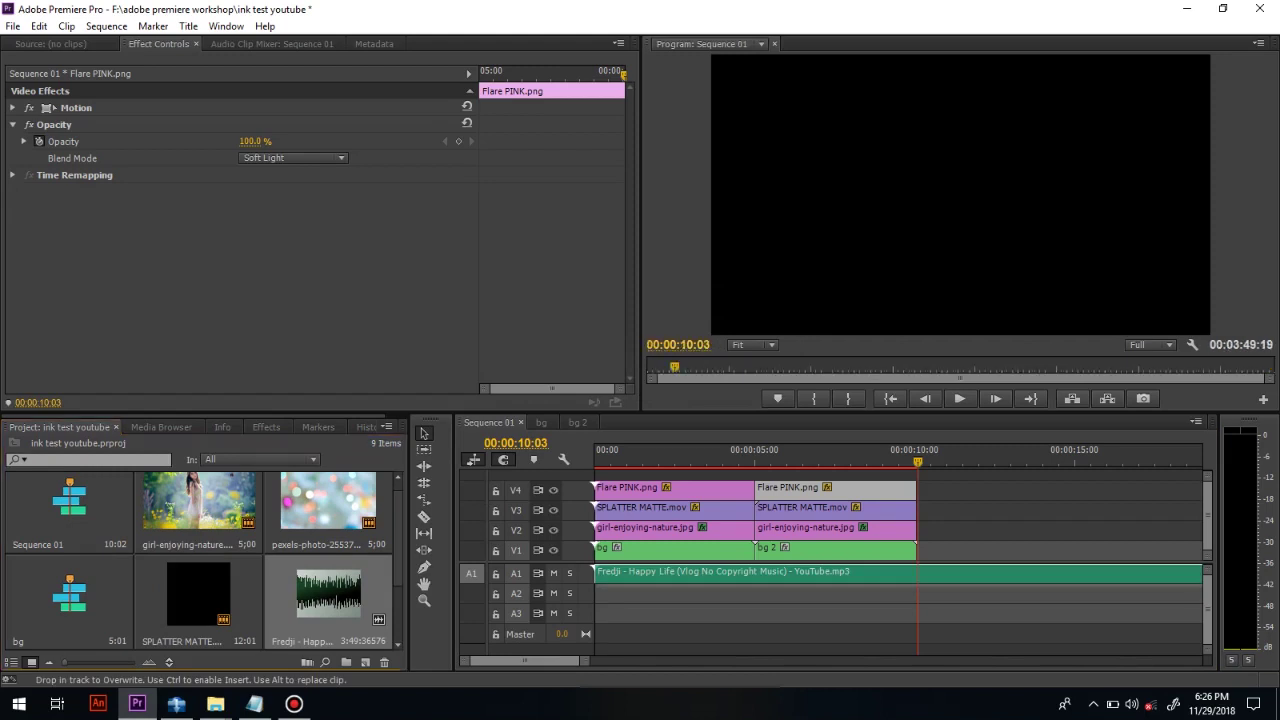
Play the sequence from the start through the end of the video clips to check it with the music
left_click_drag(918, 462, 595, 462)
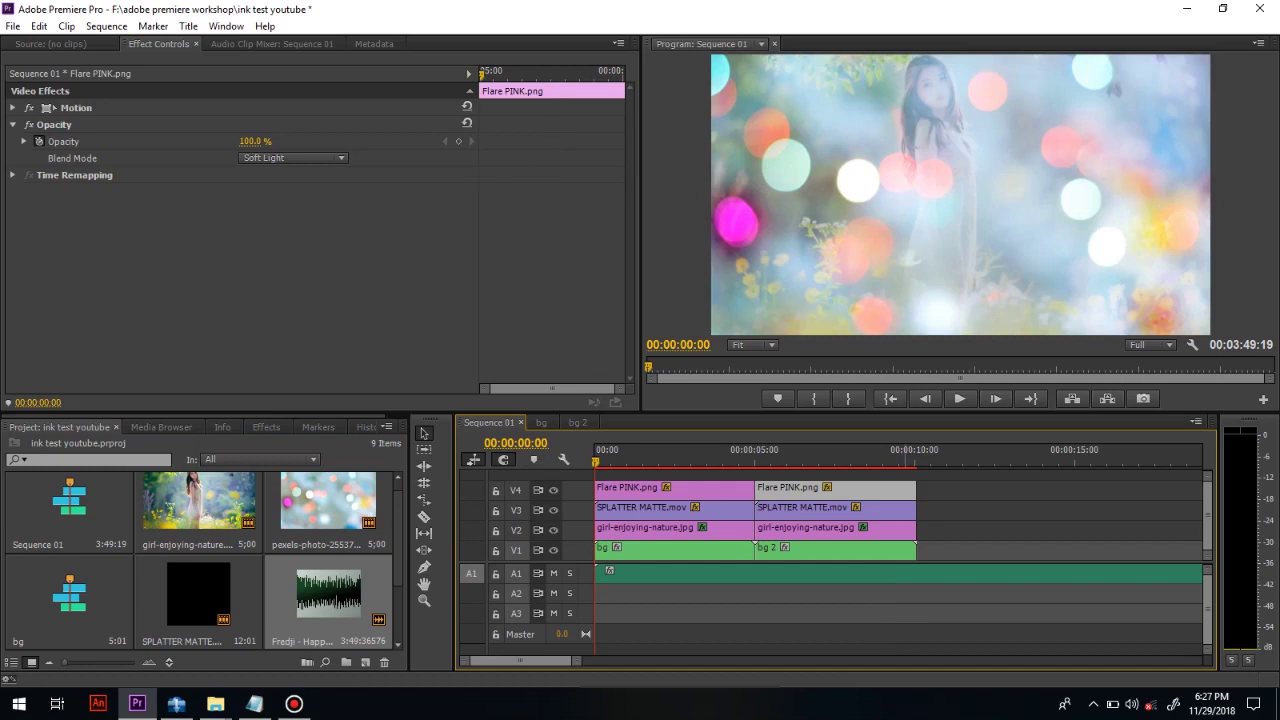
key("space")
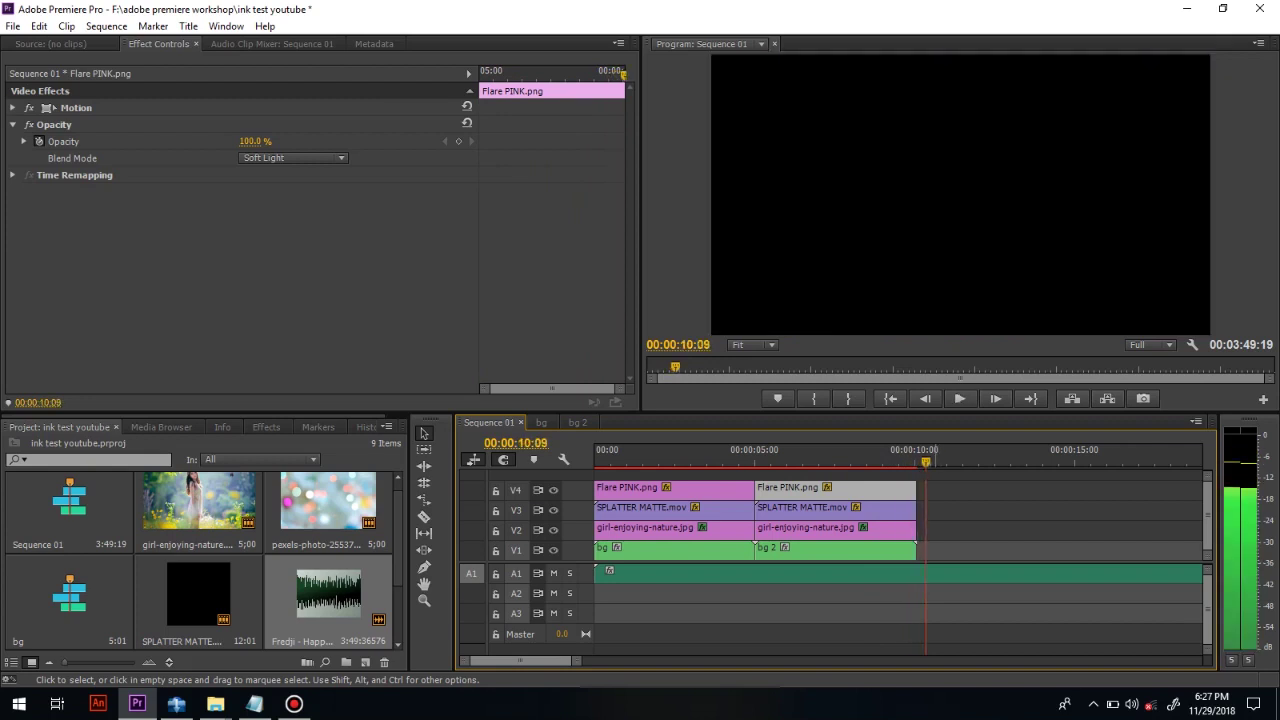
key("space")
Split the A1 music clip at the end of the video clips, 00:00:10:02, and delete the remaining part
key("Up")
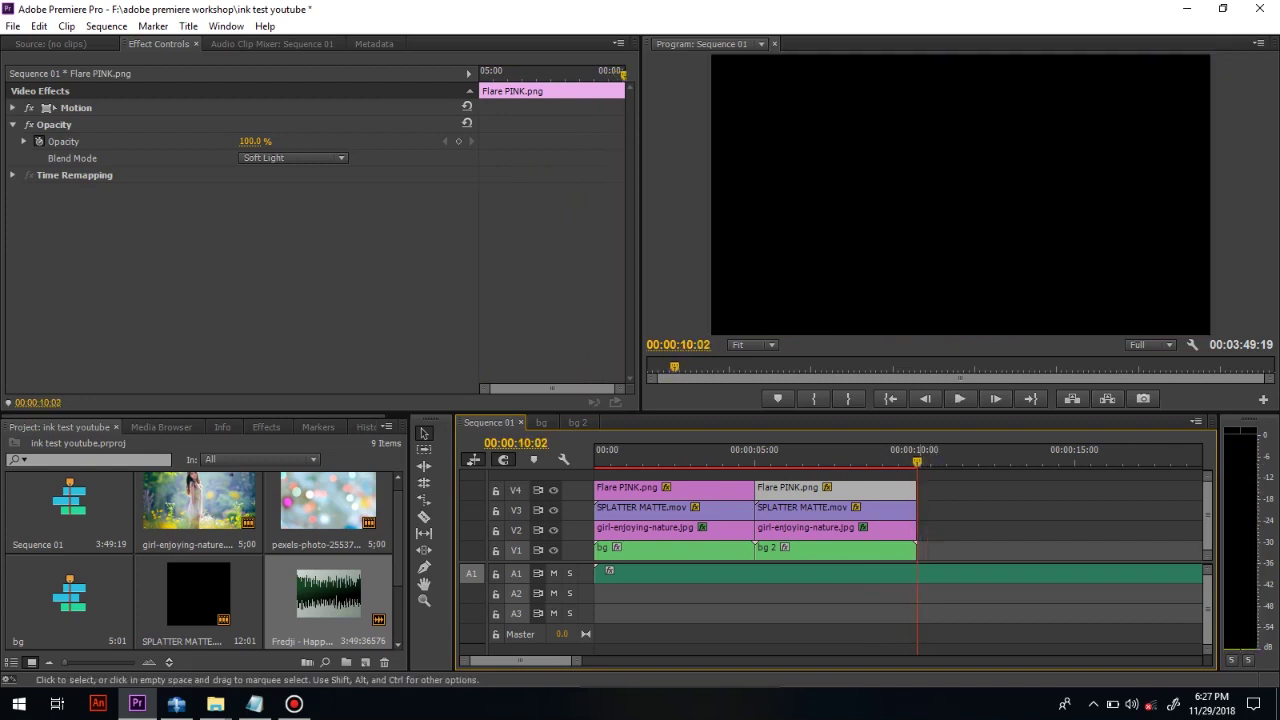
key("c")
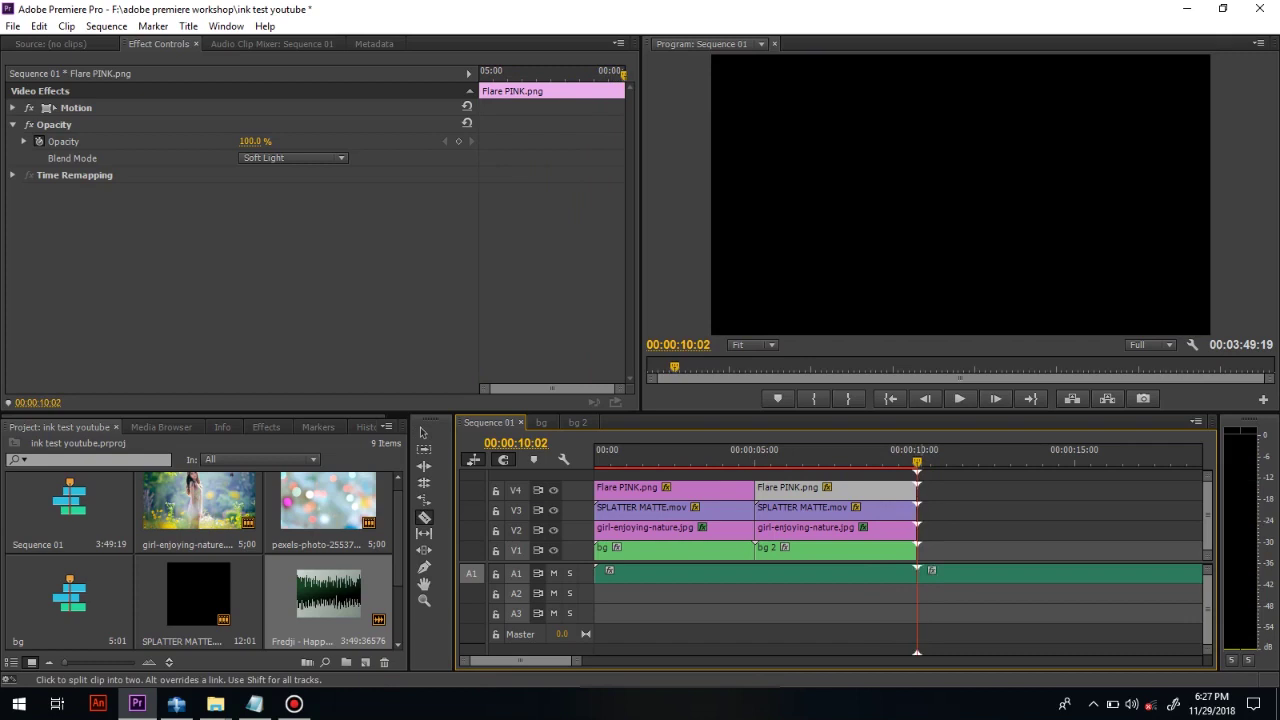
key("v")
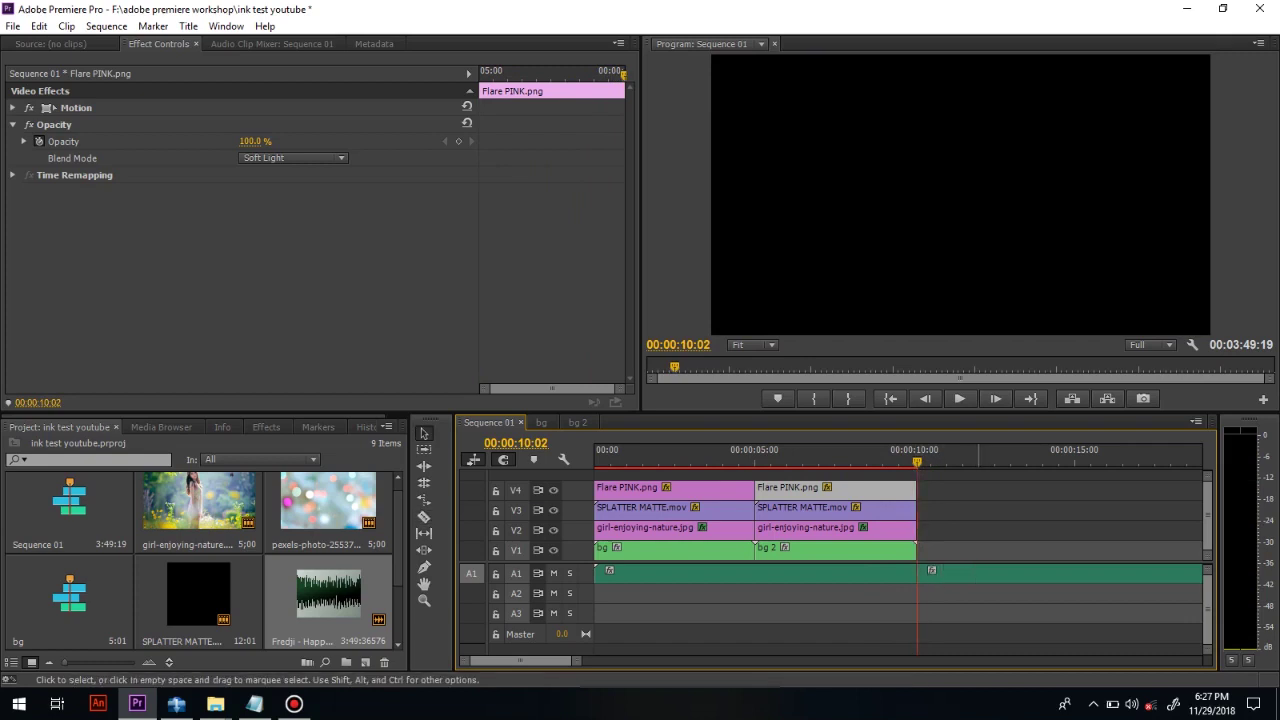
left_click(978, 575)
key("Delete")
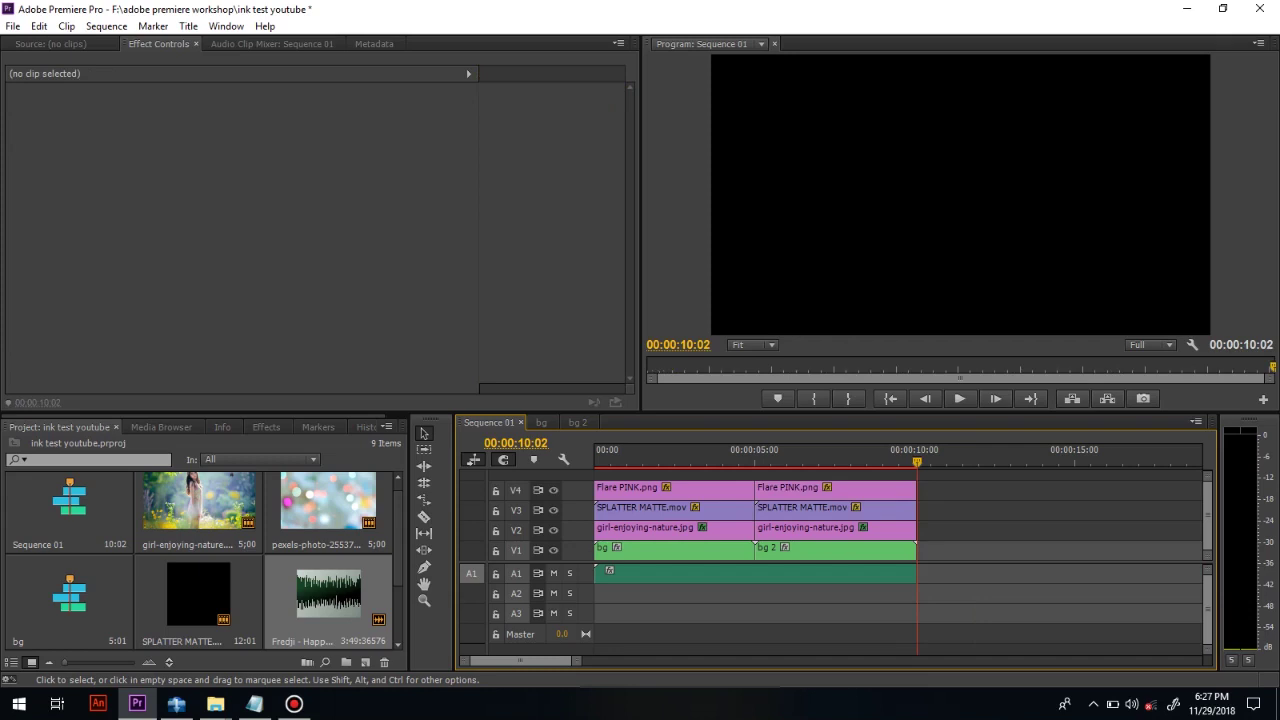
Return the playhead to the start of the sequence and render the video previews
left_click_drag(917, 461, 595, 461)
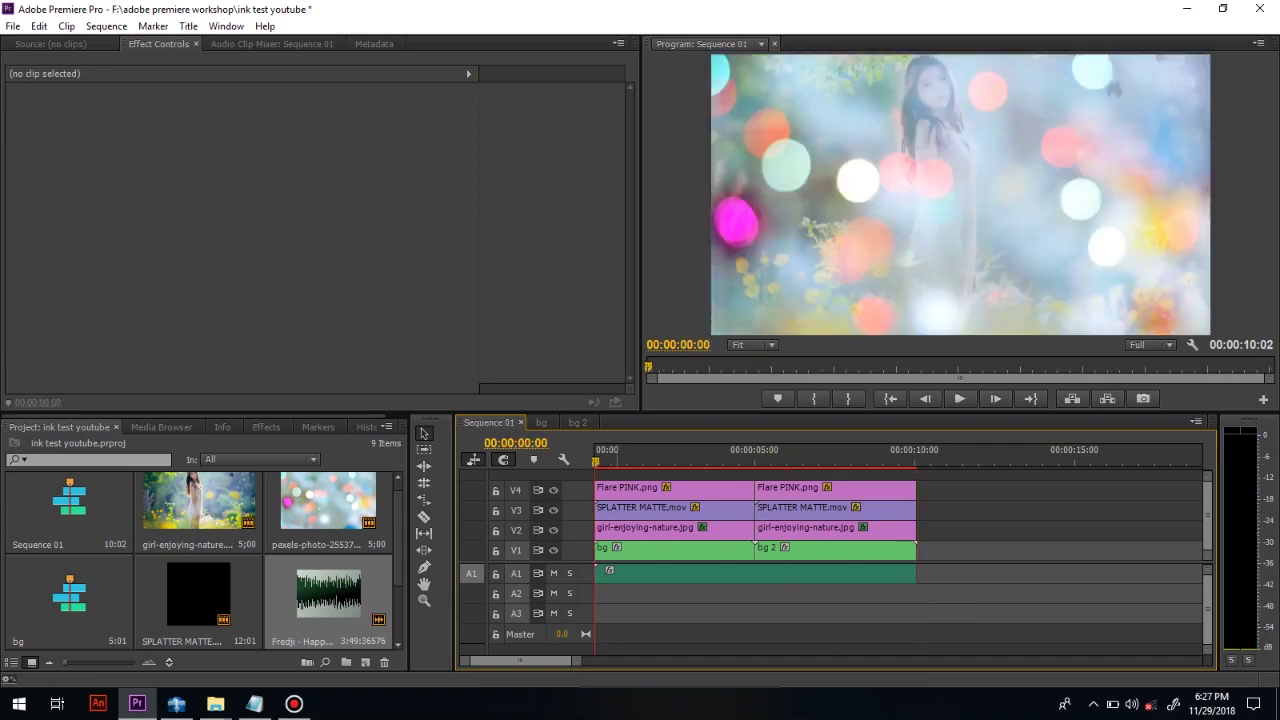
key("Return")
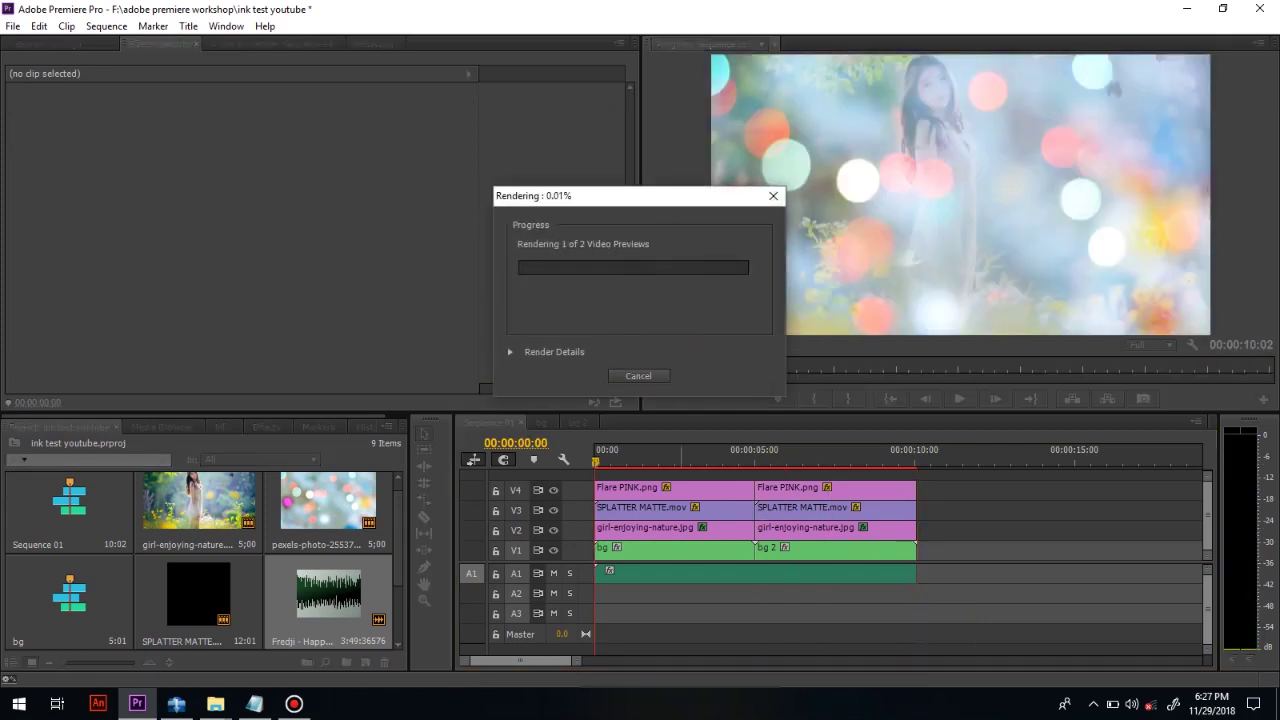